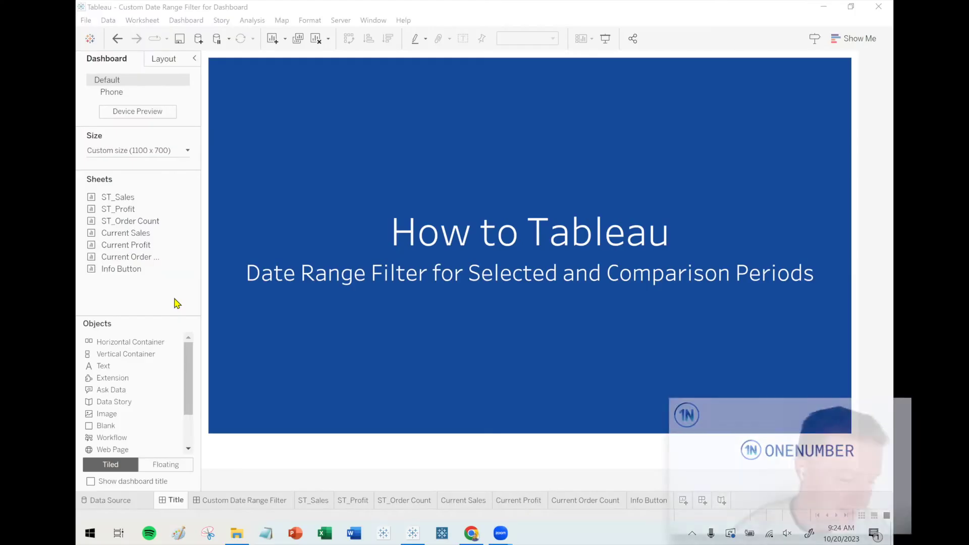
Step: Open the Custom Date Range Filter dashboard and select the Current Period Sales tile
{"action": "left_click", "coordinate": [224, 505]}
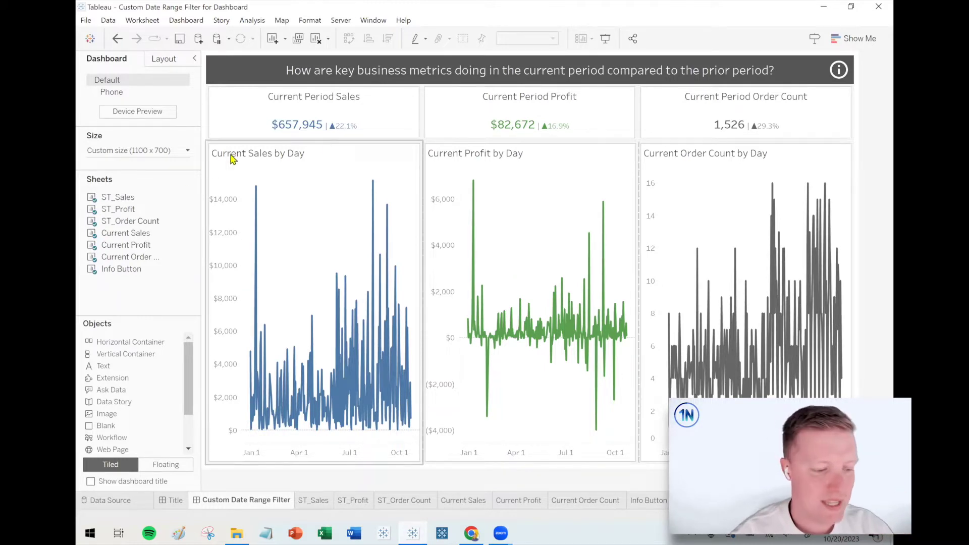
{"action": "left_click", "coordinate": [338, 124]}
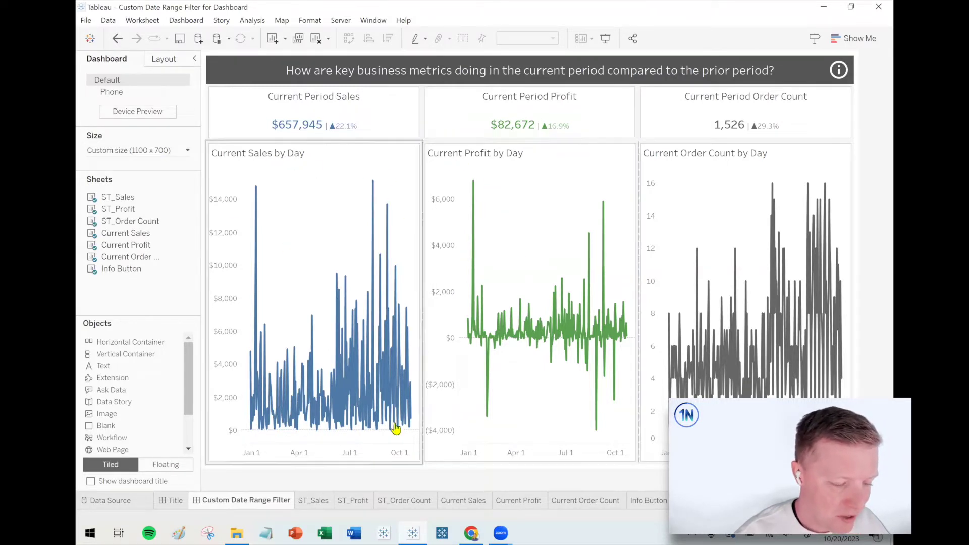
Step: On ST_Sales, view the Current Period T/F and Prior Period T/F formulas without changing them
{"action": "left_click", "coordinate": [320, 500]}
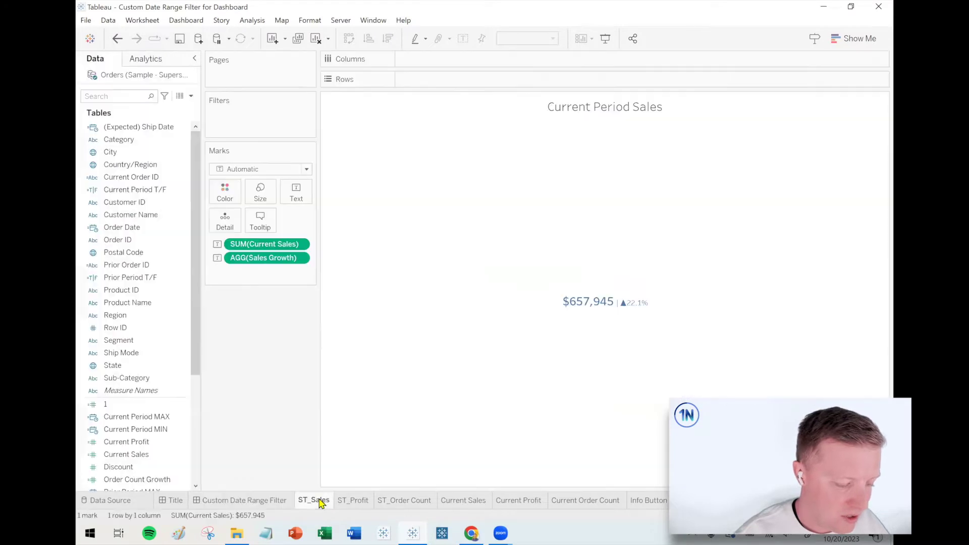
{"action": "right_click", "coordinate": [149, 193]}
{"action": "left_click", "coordinate": [188, 254]}
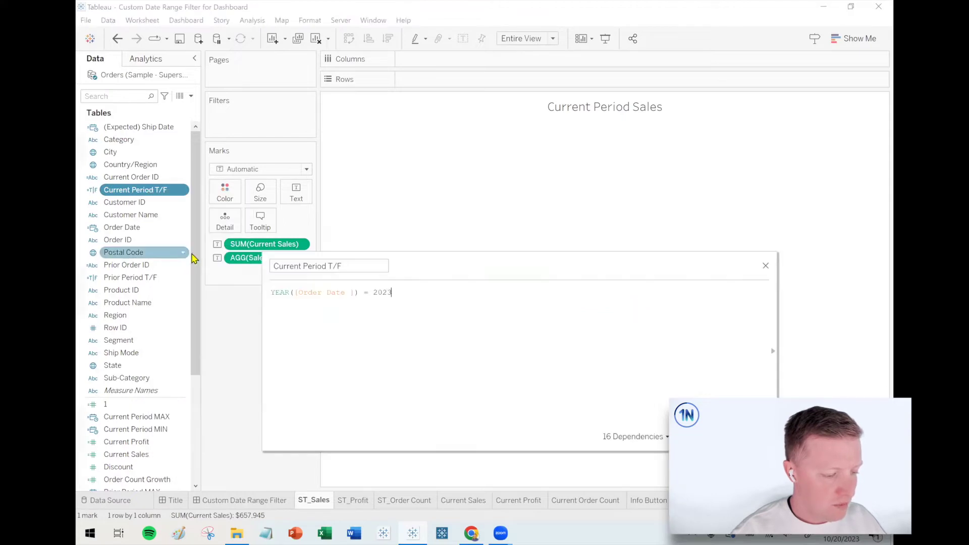
{"action": "scroll", "coordinate": [440, 345], "scroll_direction": "up", "scroll_amount": 3}
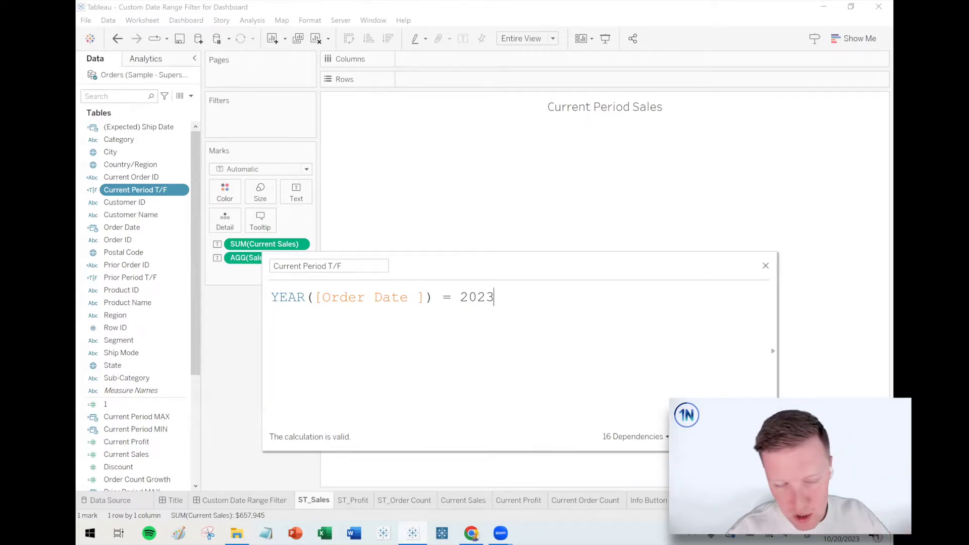
{"action": "key", "text": "Escape"}
{"action": "right_click", "coordinate": [155, 280]}
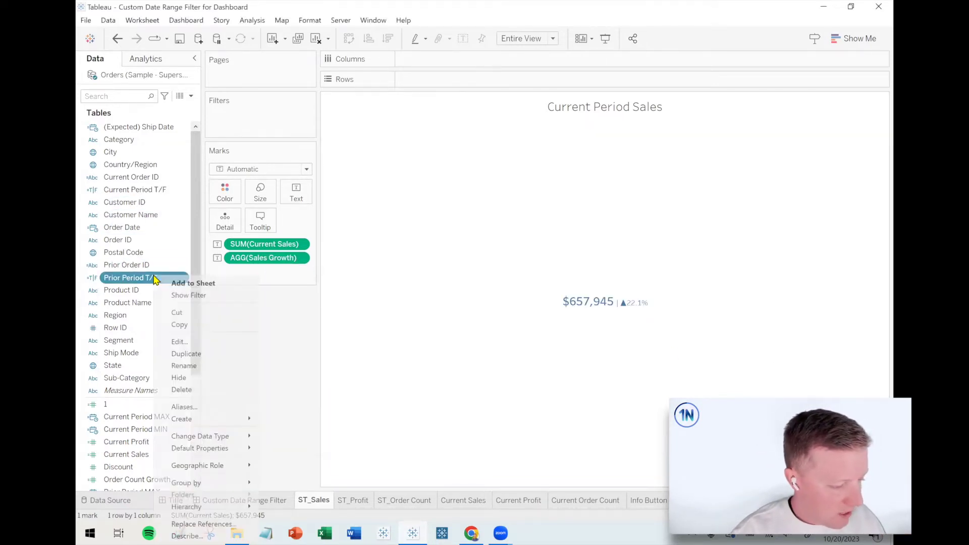
{"action": "left_click", "coordinate": [205, 340]}
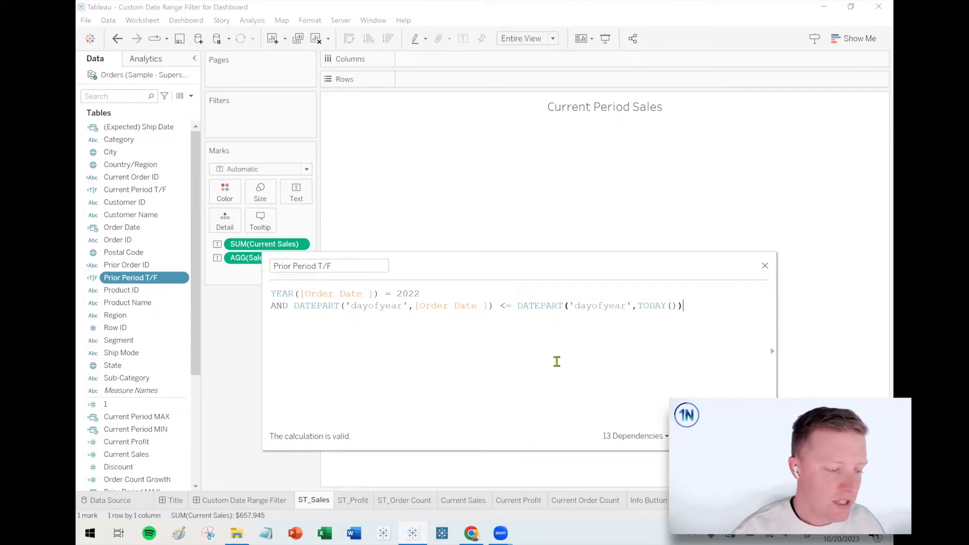
{"action": "left_click", "coordinate": [765, 266]}
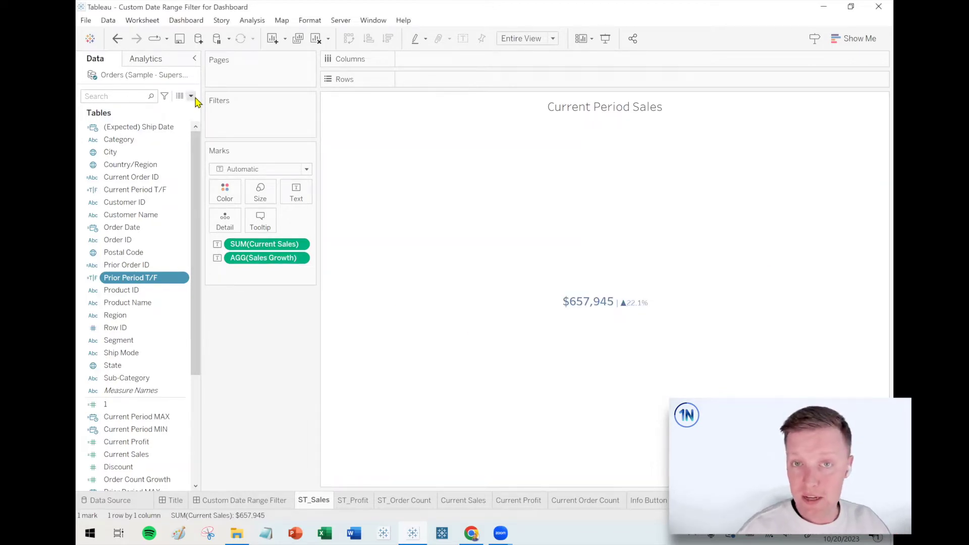
Step: Create a Date parameter named 'Period Start Date' with current value 6/1/2023
{"action": "left_click", "coordinate": [190, 95]}
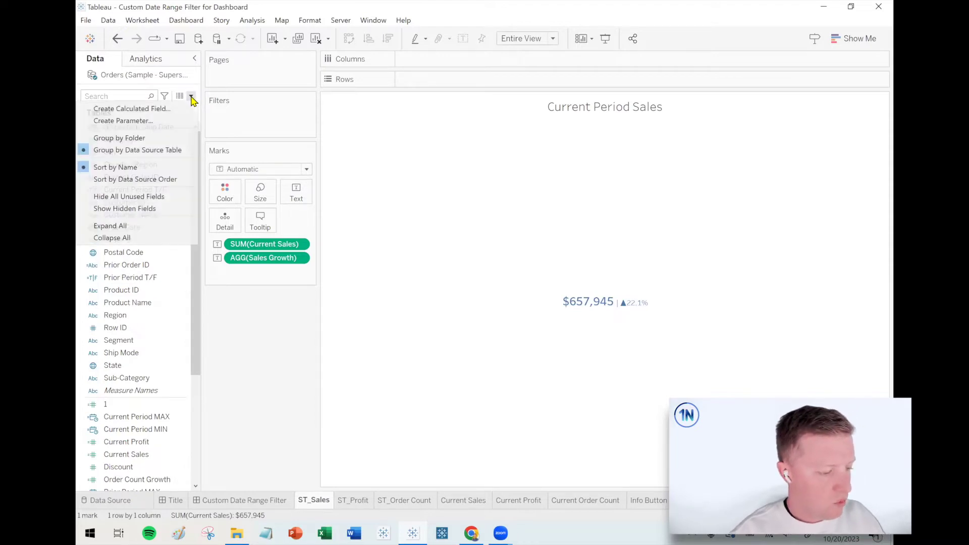
{"action": "left_click", "coordinate": [140, 122]}
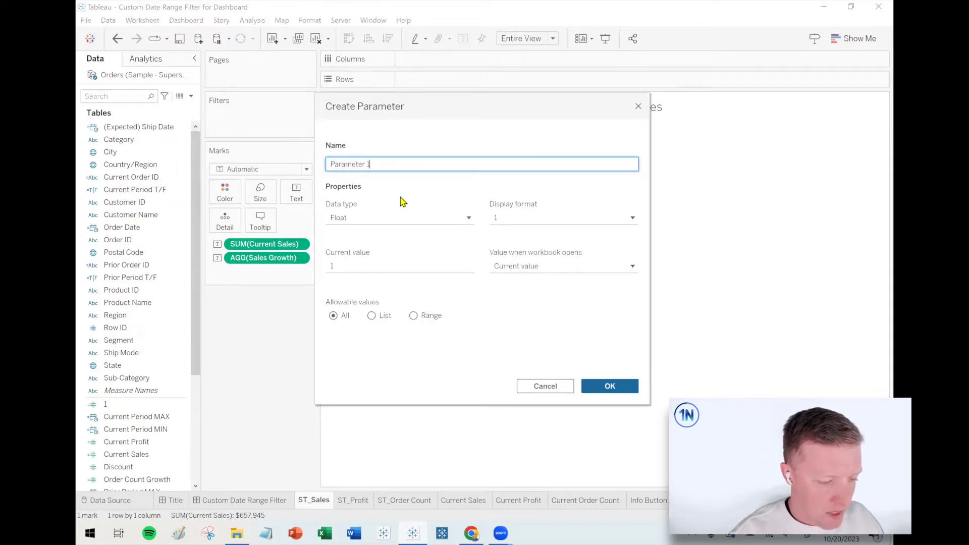
{"action": "key", "text": "ctrl+a"}
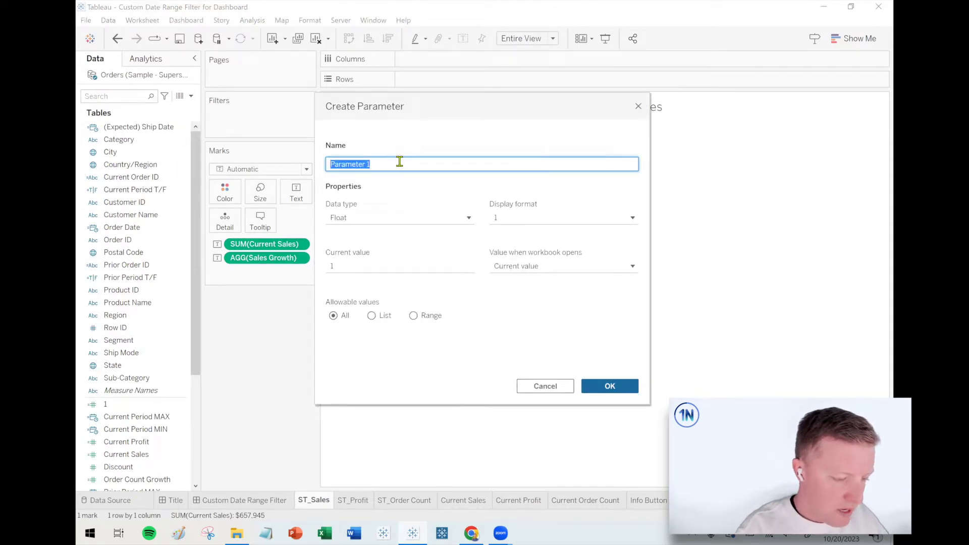
{"action": "type", "text": "Period Start D"}
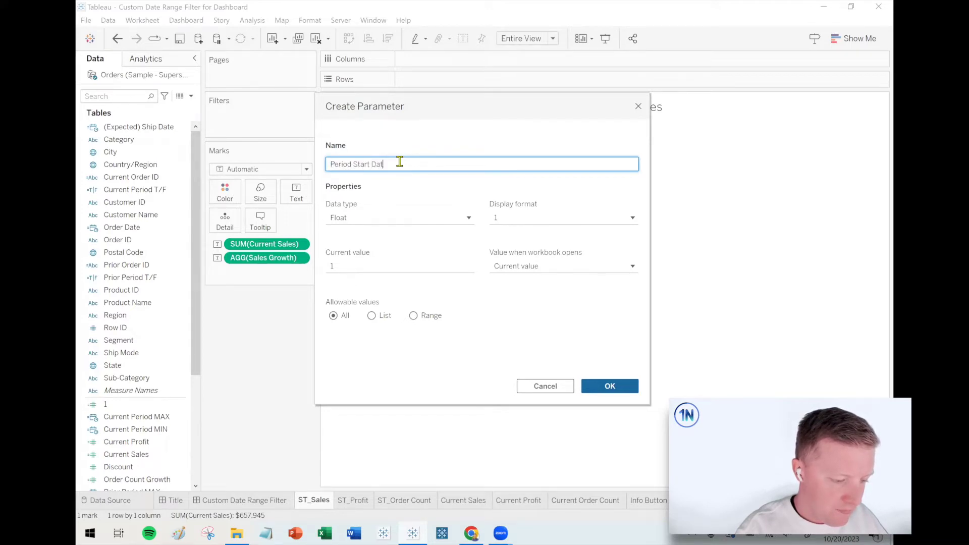
{"action": "left_click", "coordinate": [399, 218]}
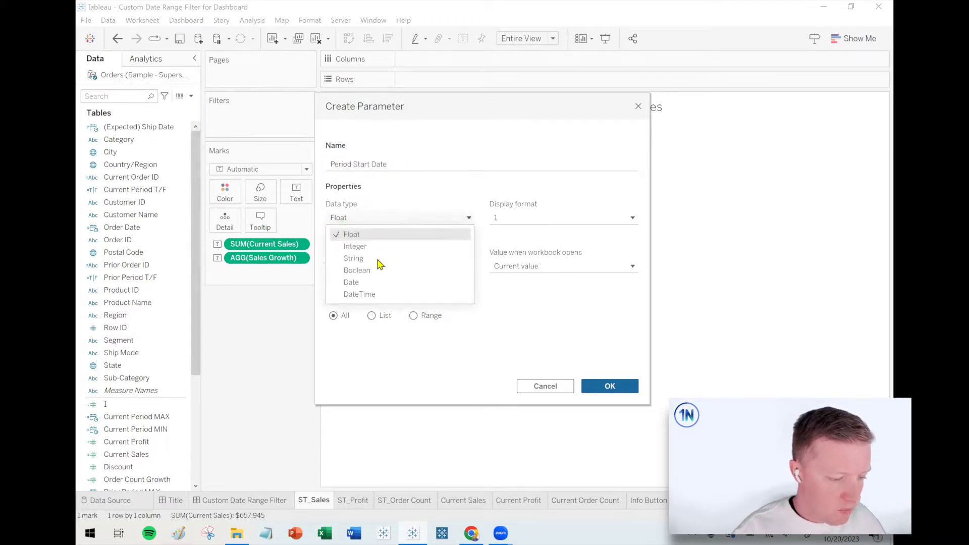
{"action": "left_click", "coordinate": [372, 282]}
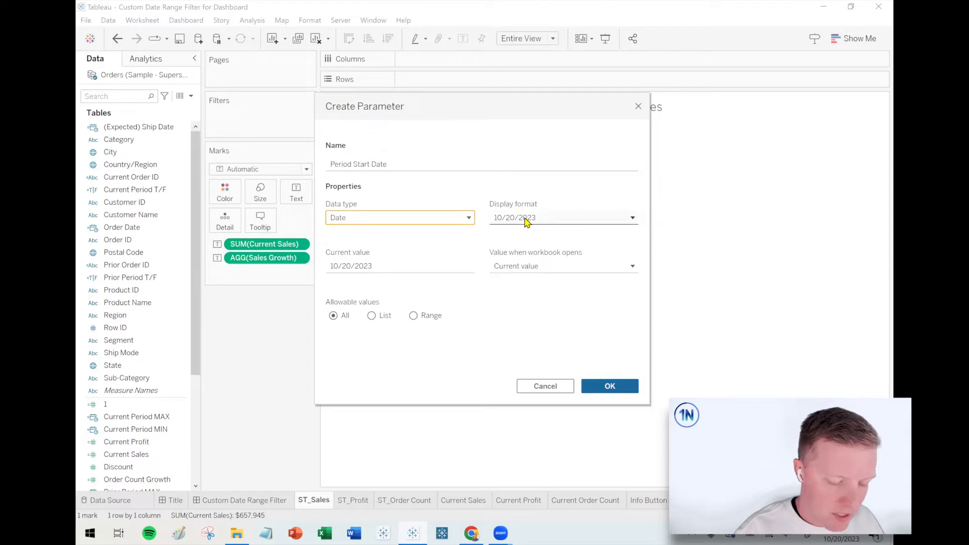
{"action": "left_click", "coordinate": [376, 262]}
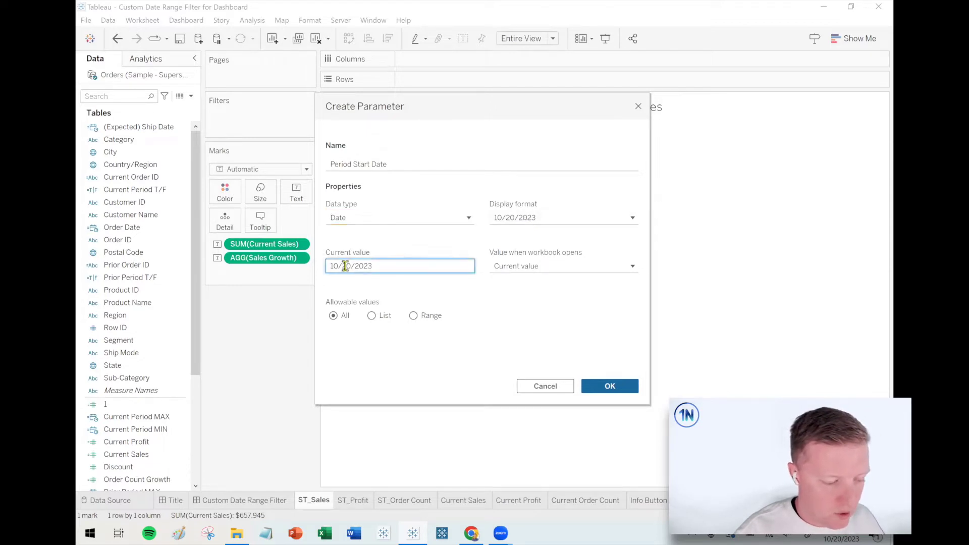
{"action": "left_click_drag", "start_coordinate": [322, 267], "coordinate": [311, 273]}
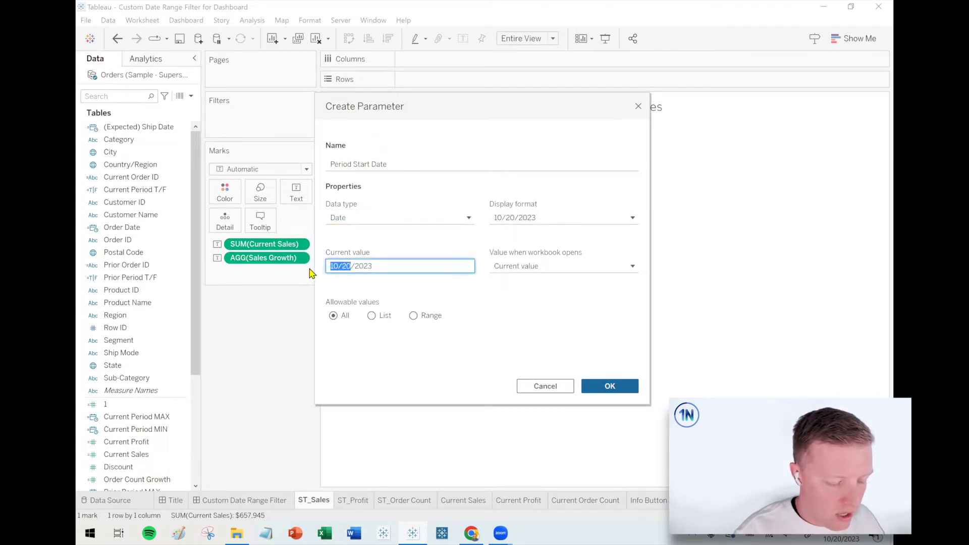
{"action": "type", "text": "6"}
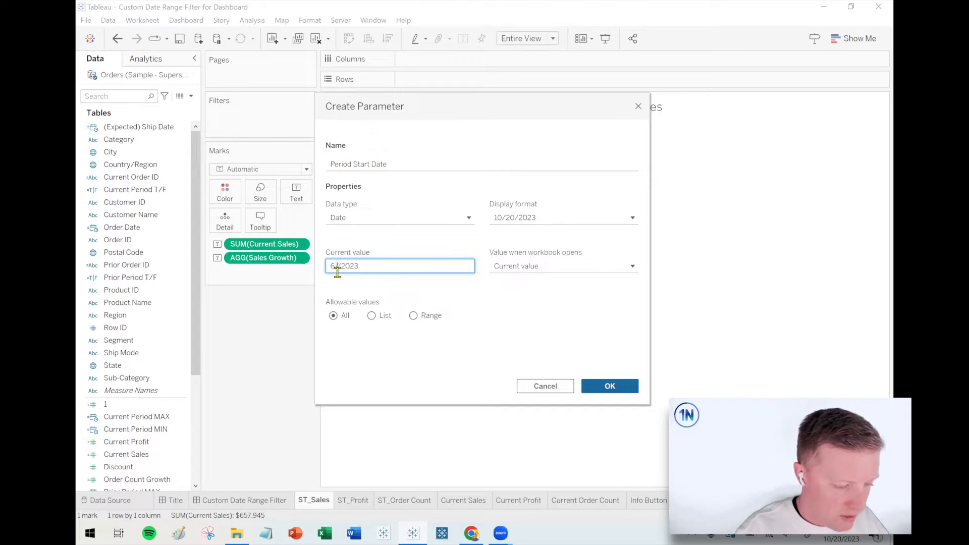
{"action": "type", "text": "/1"}
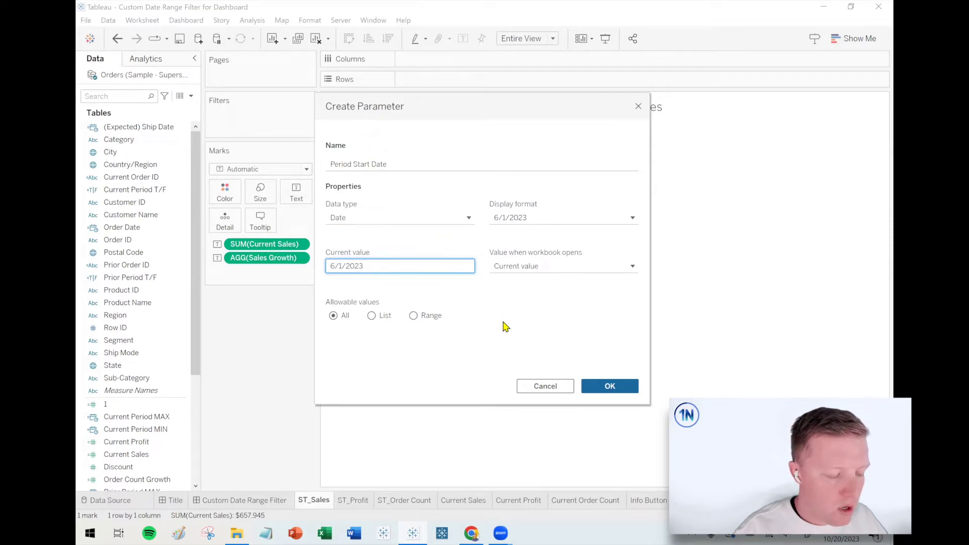
{"action": "left_click", "coordinate": [614, 389]}
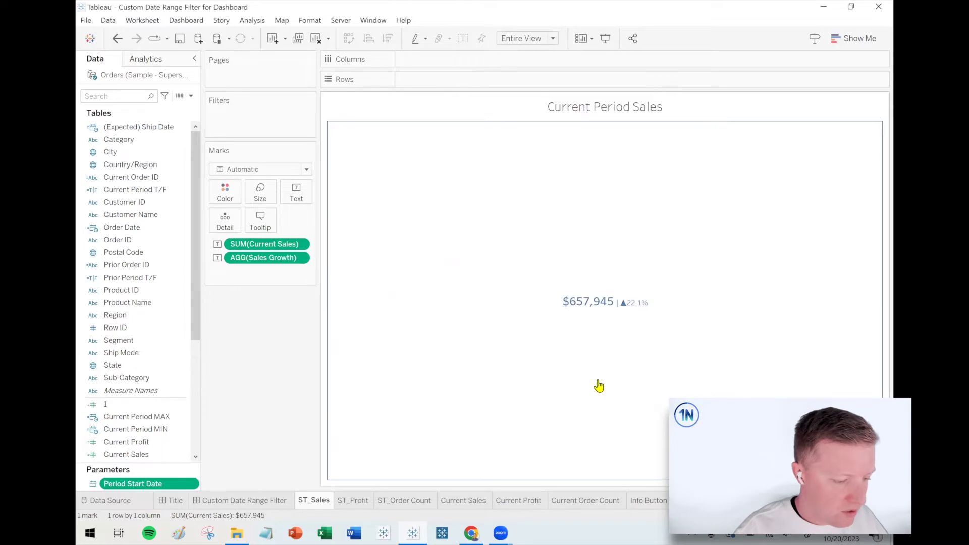
Step: Show the Period Start Date control, then add Period End Date (Date, 8/31/2023) and show its control
{"action": "right_click", "coordinate": [135, 486]}
{"action": "left_click", "coordinate": [174, 295]}
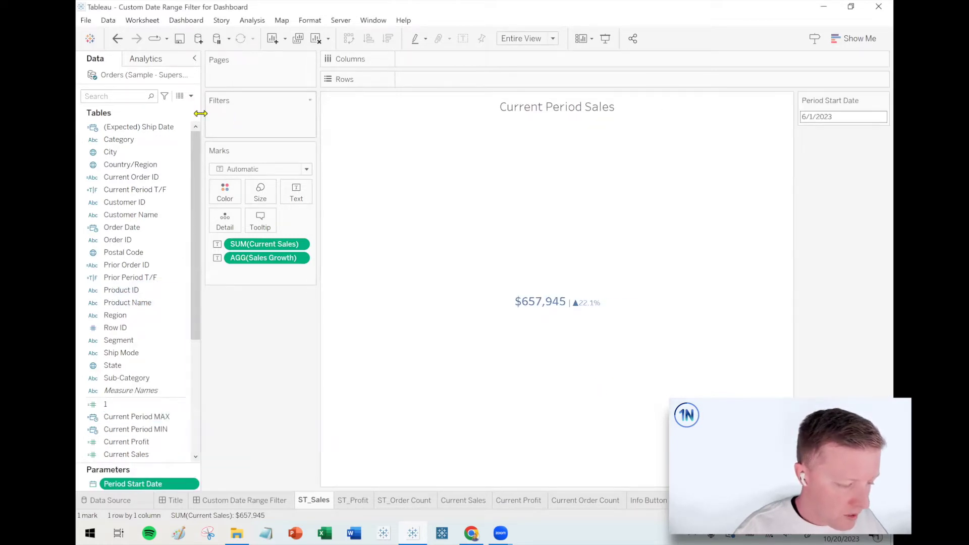
{"action": "left_click", "coordinate": [191, 96]}
{"action": "left_click", "coordinate": [176, 120]}
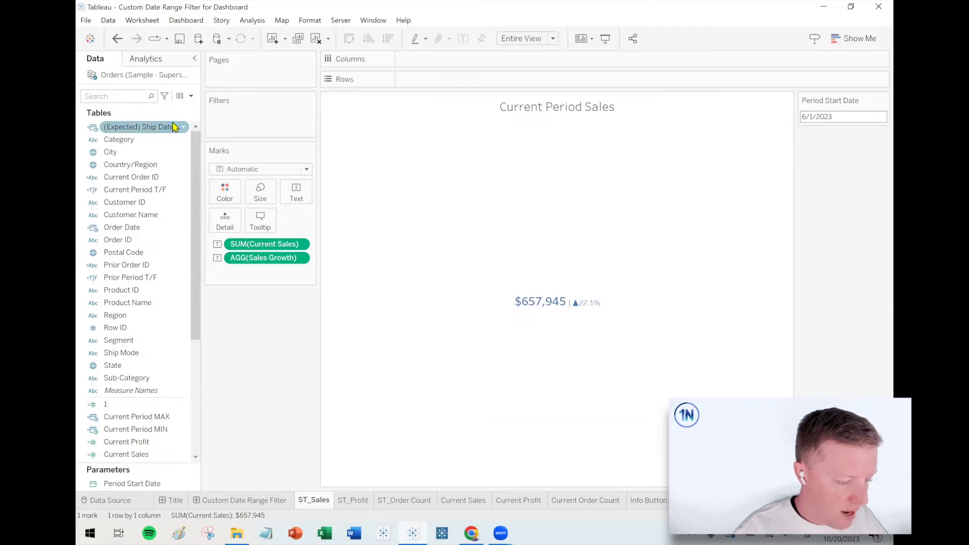
{"action": "triple_click", "coordinate": [367, 165]}
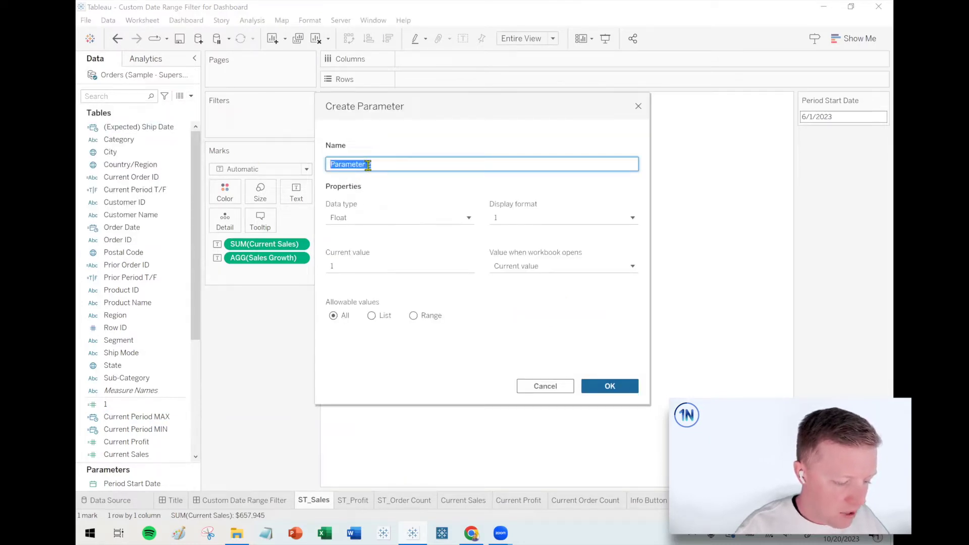
{"action": "type", "text": "Period End Date"}
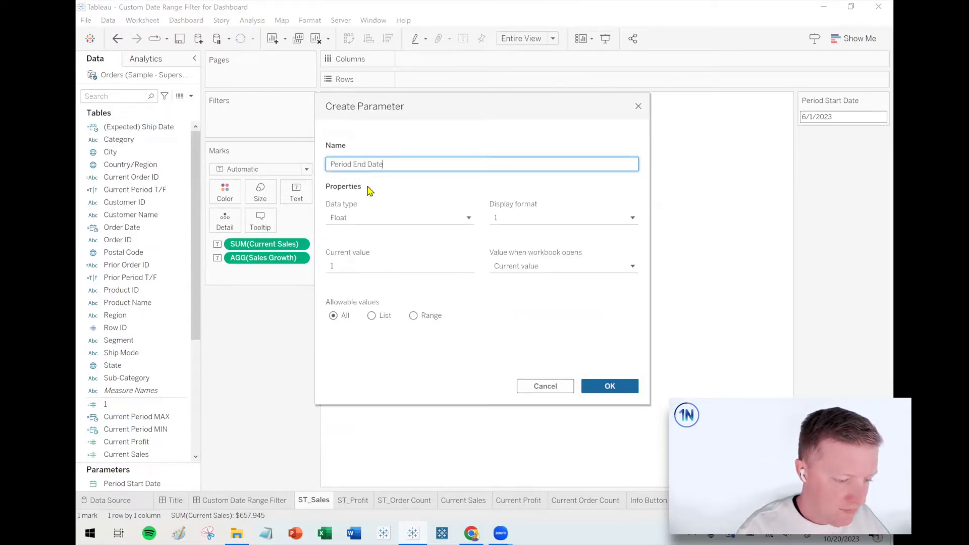
{"action": "left_click", "coordinate": [368, 218]}
{"action": "left_click", "coordinate": [354, 281]}
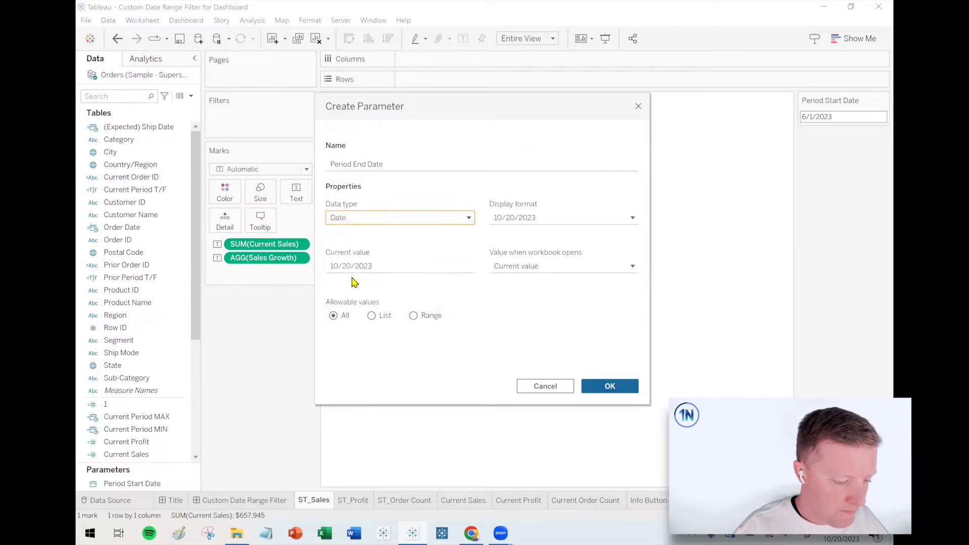
{"action": "left_click", "coordinate": [366, 269]}
{"action": "left_click_drag", "start_coordinate": [351, 266], "coordinate": [288, 273]}
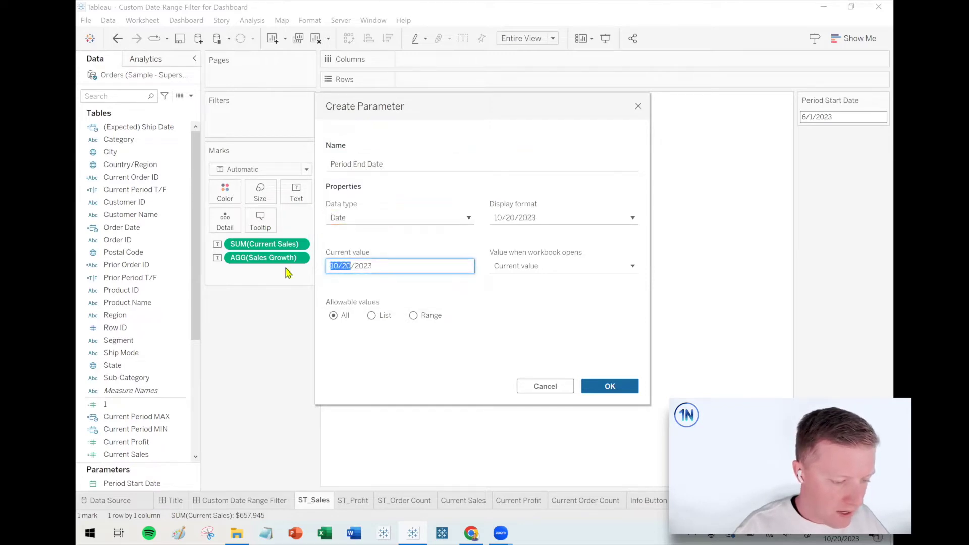
{"action": "type", "text": "8/3"}
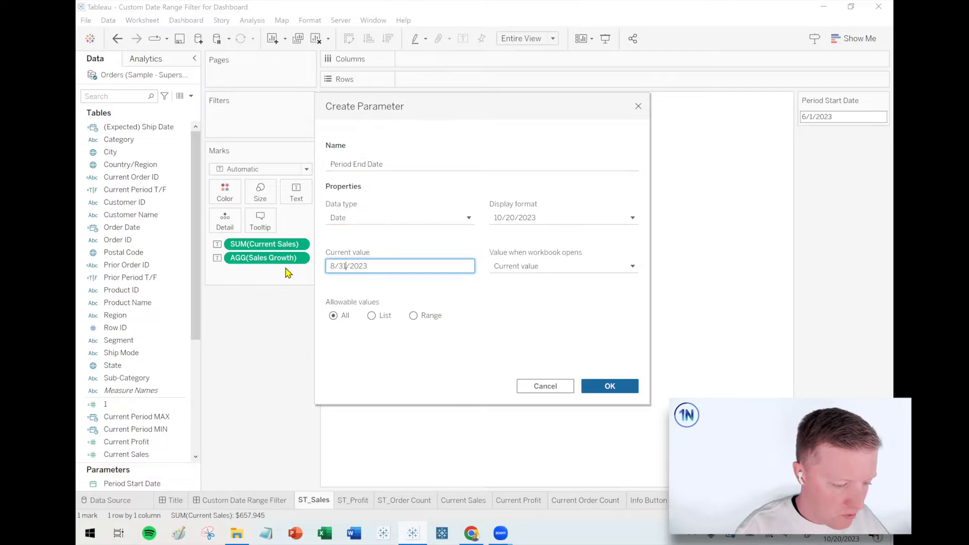
{"action": "left_click", "coordinate": [597, 386]}
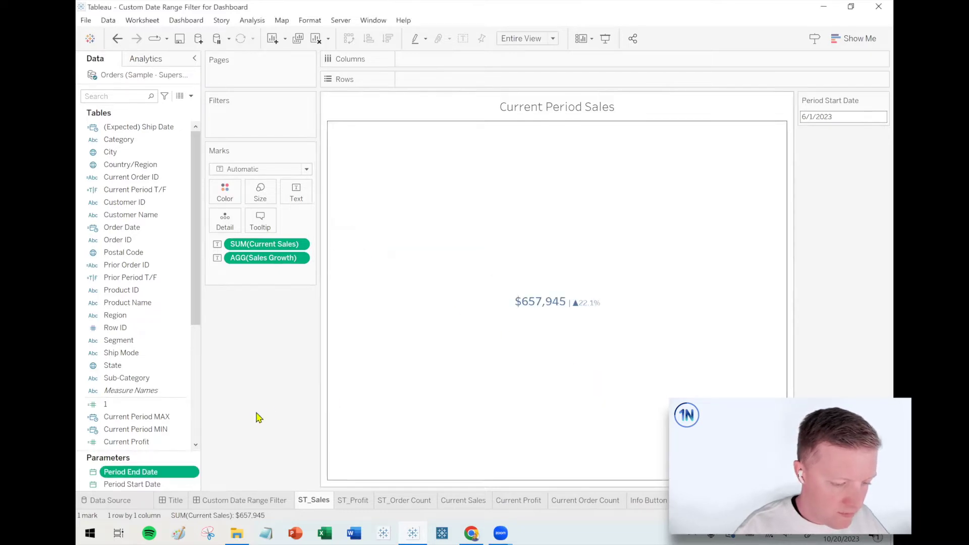
{"action": "right_click", "coordinate": [138, 472]}
{"action": "left_click", "coordinate": [184, 287]}
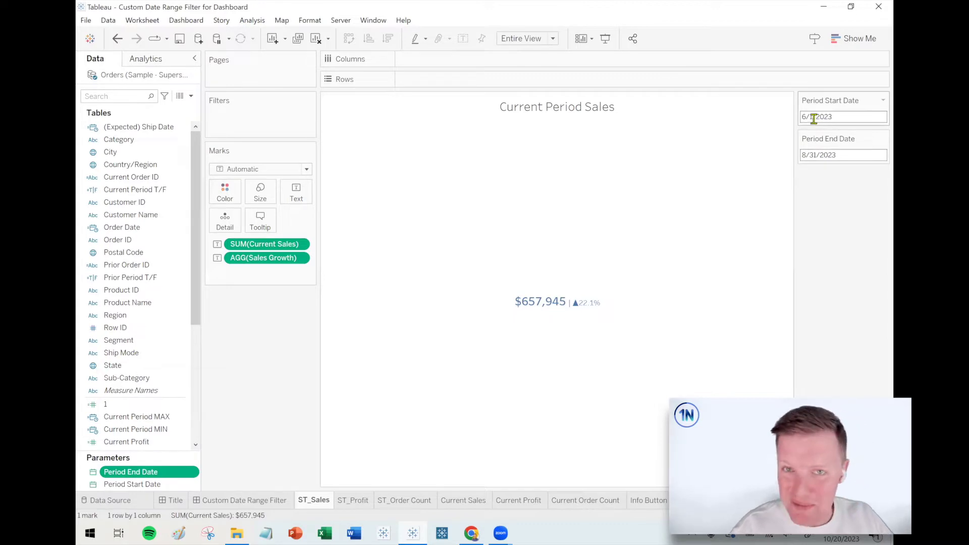
Step: Edit Current Period T/F and select its whole YEAR([Order Date]) = 2023 formula for replacement
{"action": "left_click", "coordinate": [135, 190]}
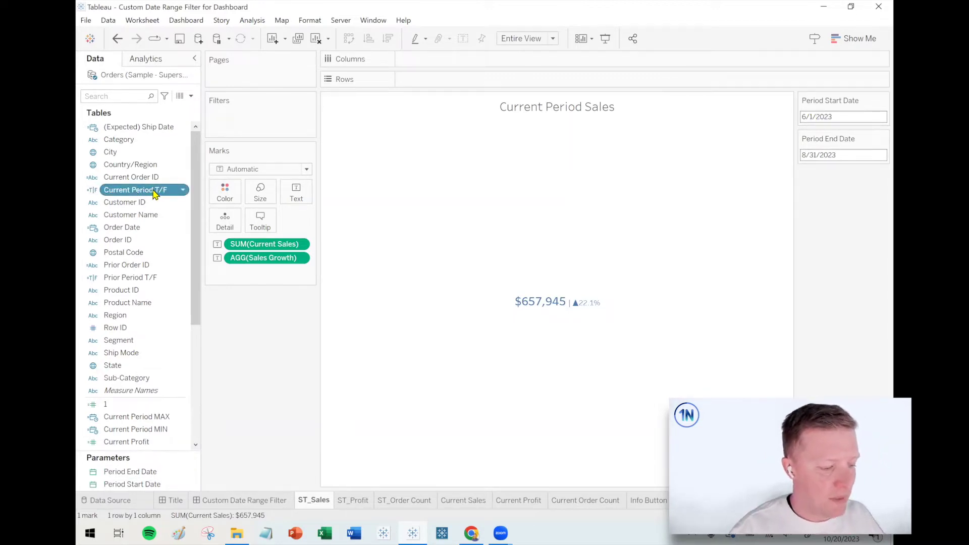
{"action": "right_click", "coordinate": [154, 194]}
{"action": "left_click", "coordinate": [184, 218]}
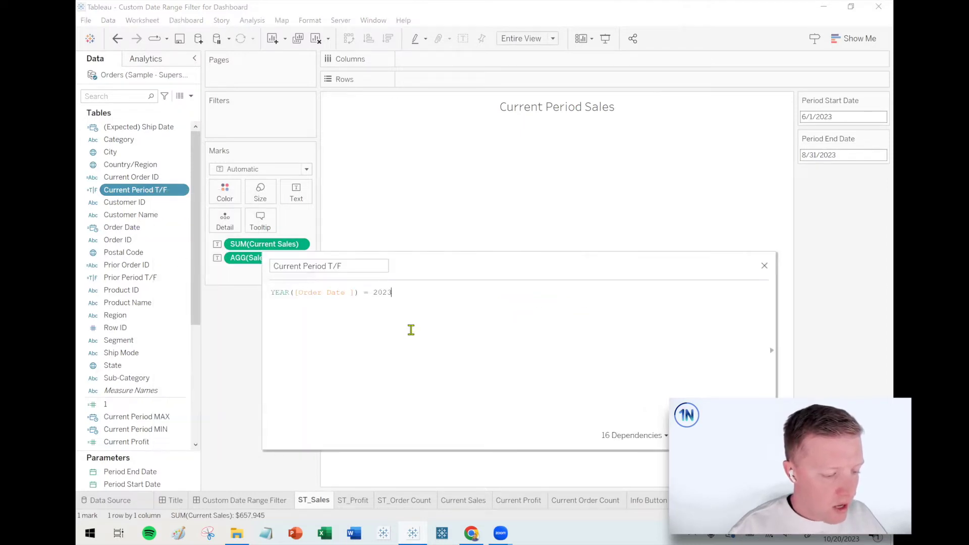
{"action": "scroll", "coordinate": [411, 329], "scroll_direction": "up", "scroll_amount": 2}
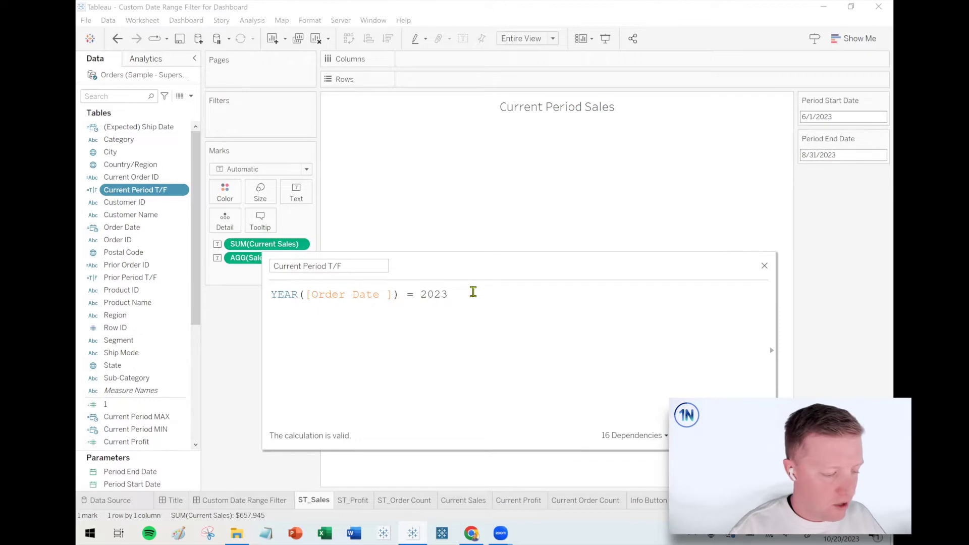
{"action": "key", "text": "shift+Home"}
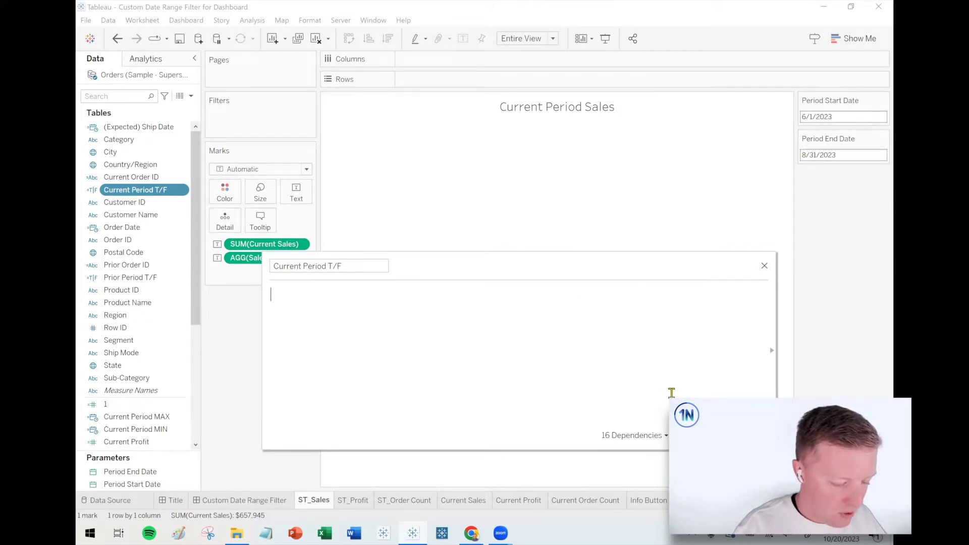
Step: Set the Current Period T/F formula to TRUE and apply it
{"action": "type", "text": "TRUE"}
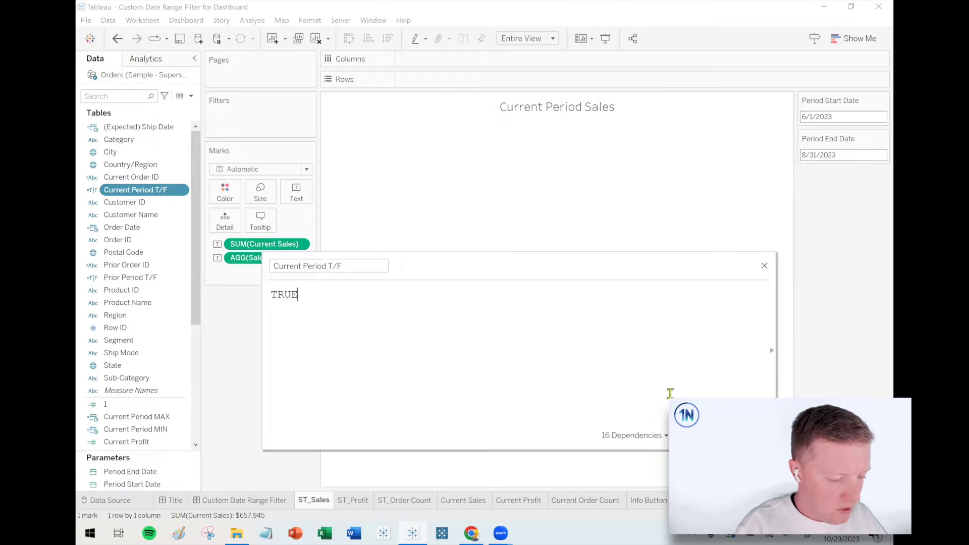
{"action": "left_click", "coordinate": [750, 435]}
{"action": "right_click", "coordinate": [124, 228]}
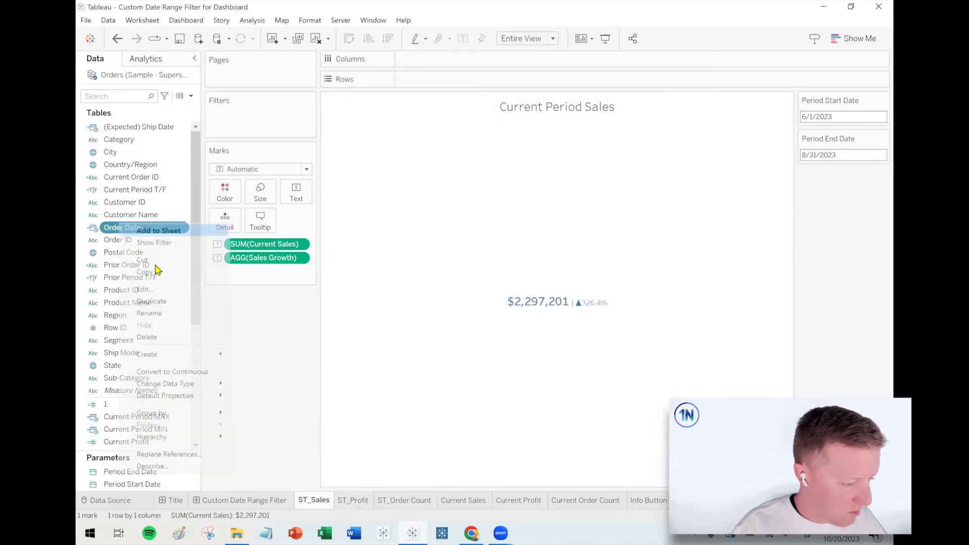
{"action": "left_click", "coordinate": [158, 288]}
Step: Wrap the Order Date DATEADD calculation in DATE( … ) on separate lines and apply it
{"action": "scroll", "coordinate": [277, 288], "scroll_direction": "up", "scroll_amount": 3}
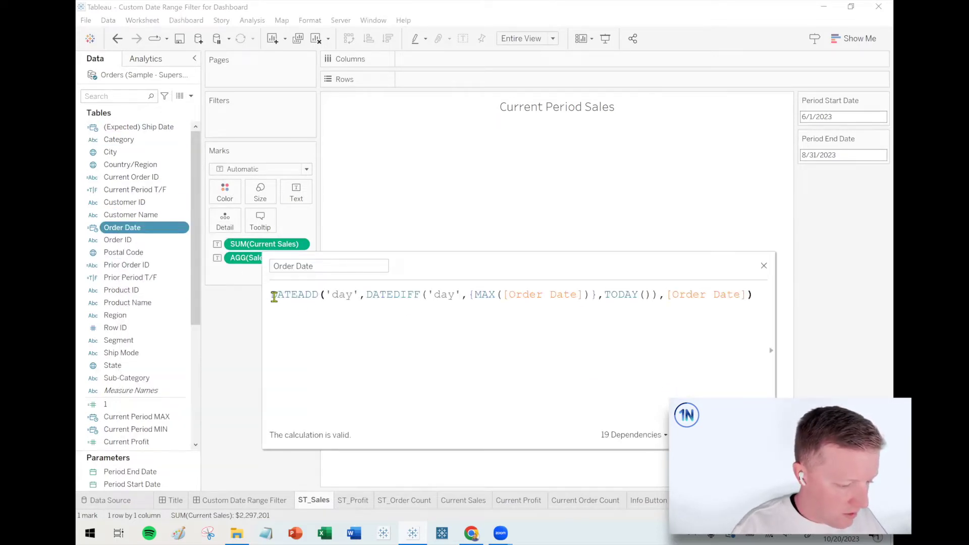
{"action": "key", "text": "Return"}
{"action": "key", "text": "Up"}
{"action": "type", "text": "DATE("}
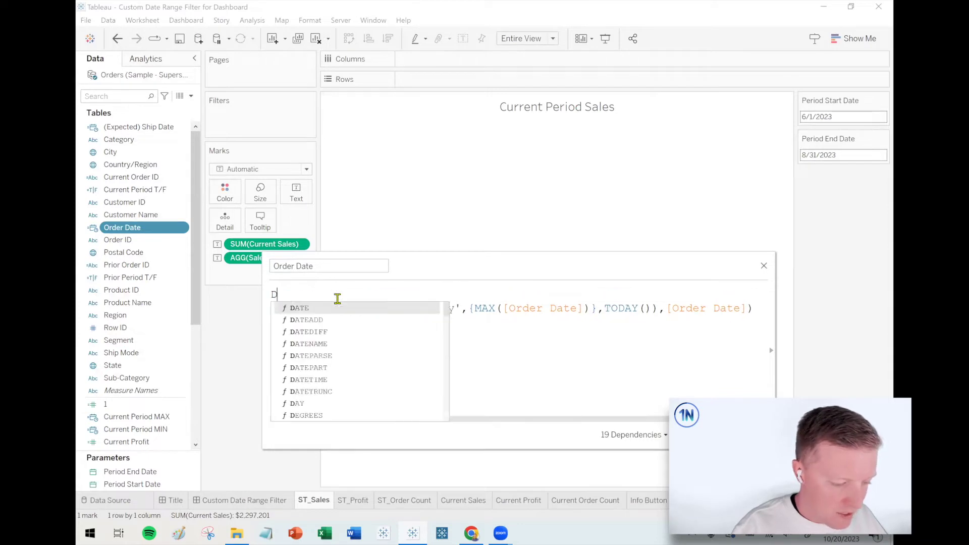
{"action": "left_click", "coordinate": [764, 314]}
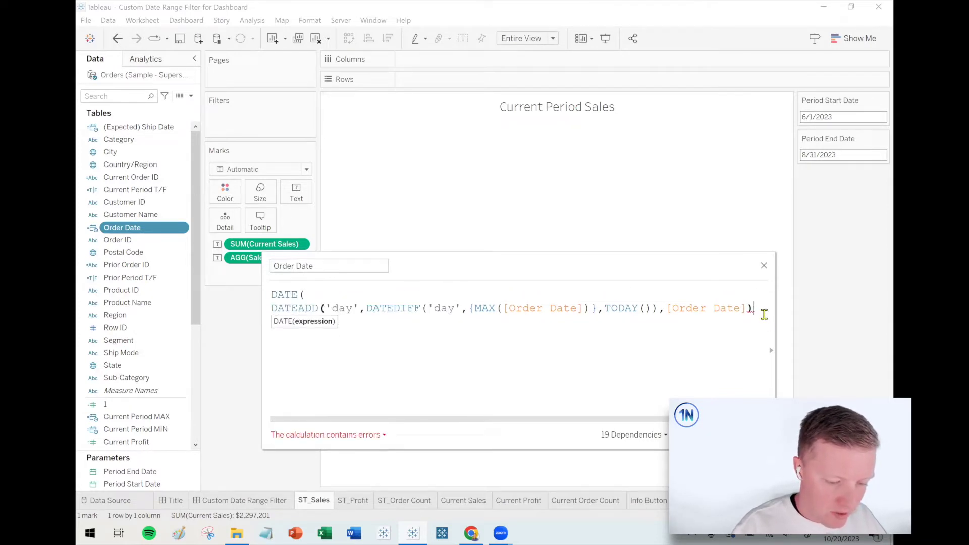
{"action": "key", "text": "Return"}
{"action": "type", "text": ")"}
{"action": "key", "text": "Escape"}
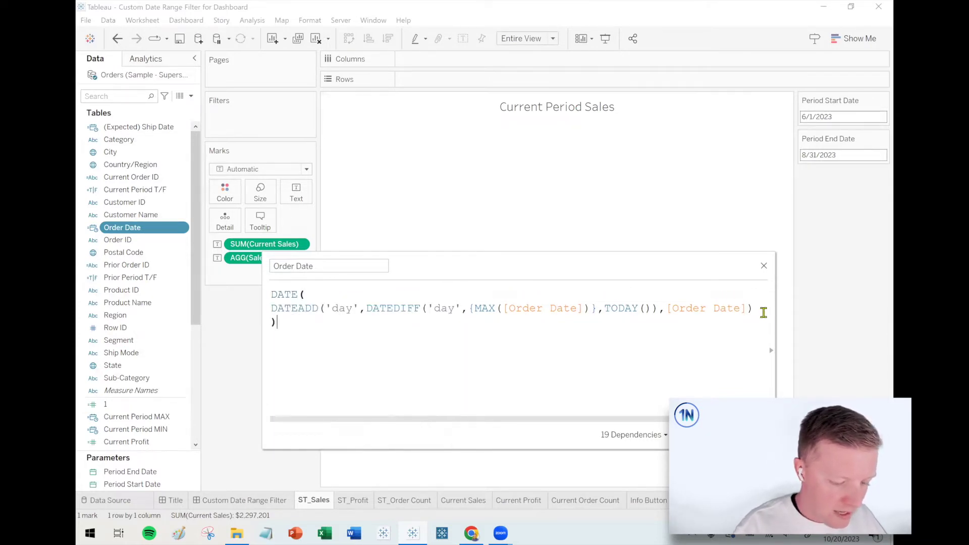
{"action": "key", "text": "Escape"}
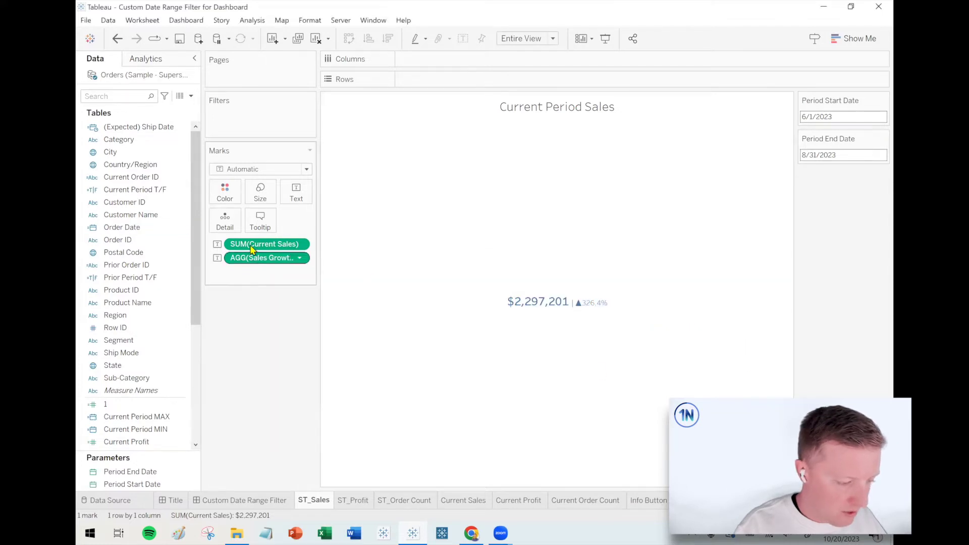
Step: Rewrite Current Period T/F as IF [Order Date] >= [Period Start Date] AND [Order Date] <= [Period End Date]
{"action": "left_click", "coordinate": [132, 190]}
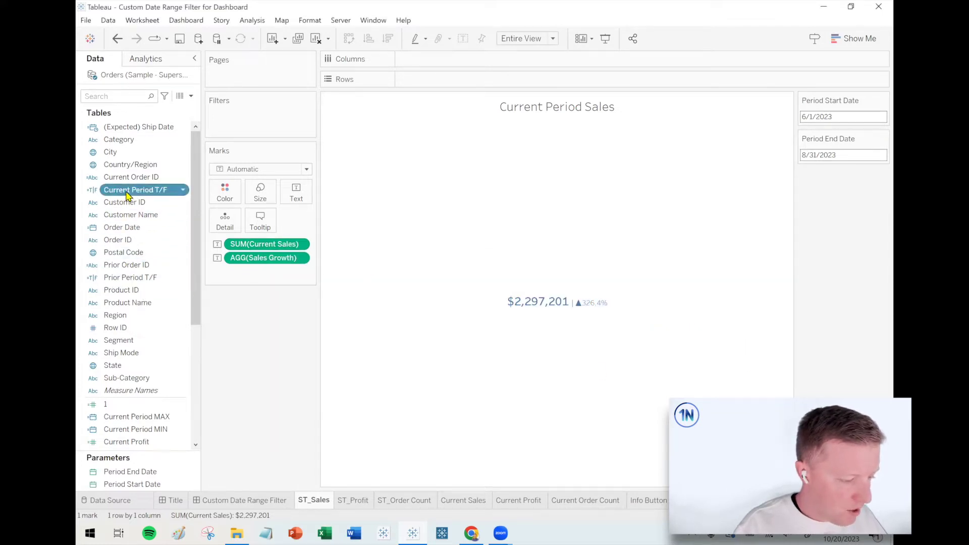
{"action": "right_click", "coordinate": [131, 190]}
{"action": "left_click", "coordinate": [157, 256]}
{"action": "scroll", "coordinate": [413, 322], "scroll_direction": "up", "scroll_amount": 2}
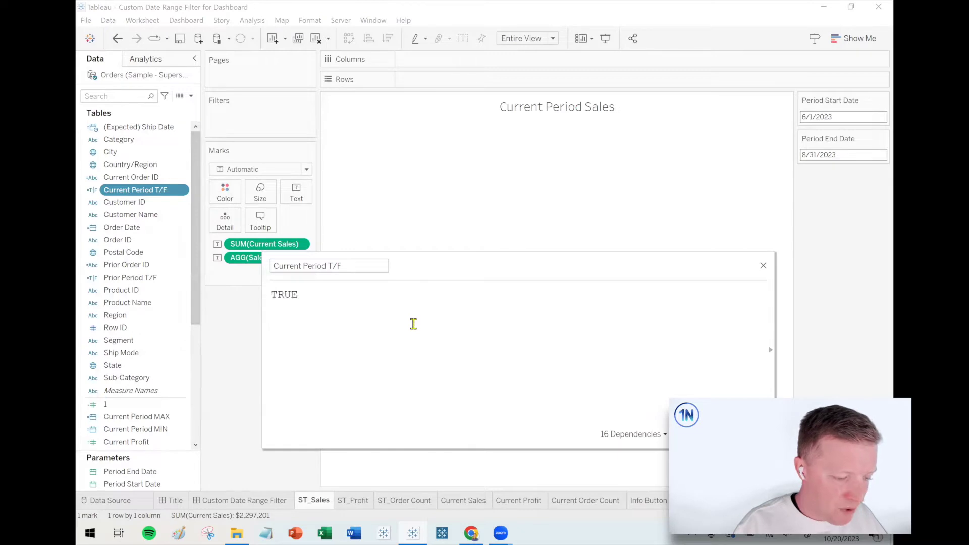
{"action": "key", "text": "ctrl+a"}
{"action": "type", "text": "IF"}
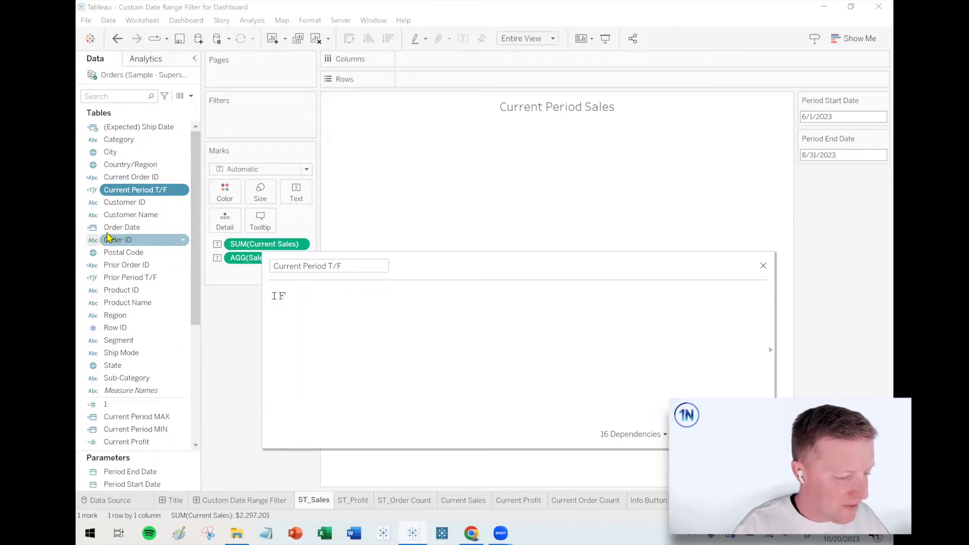
{"action": "left_click_drag", "start_coordinate": [122, 227], "coordinate": [340, 320]}
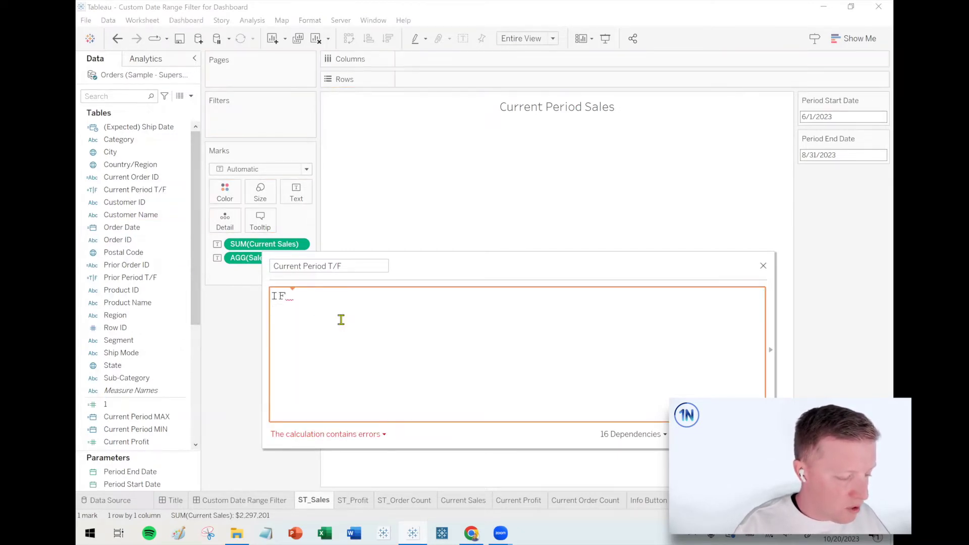
{"action": "type", "text": "?"}
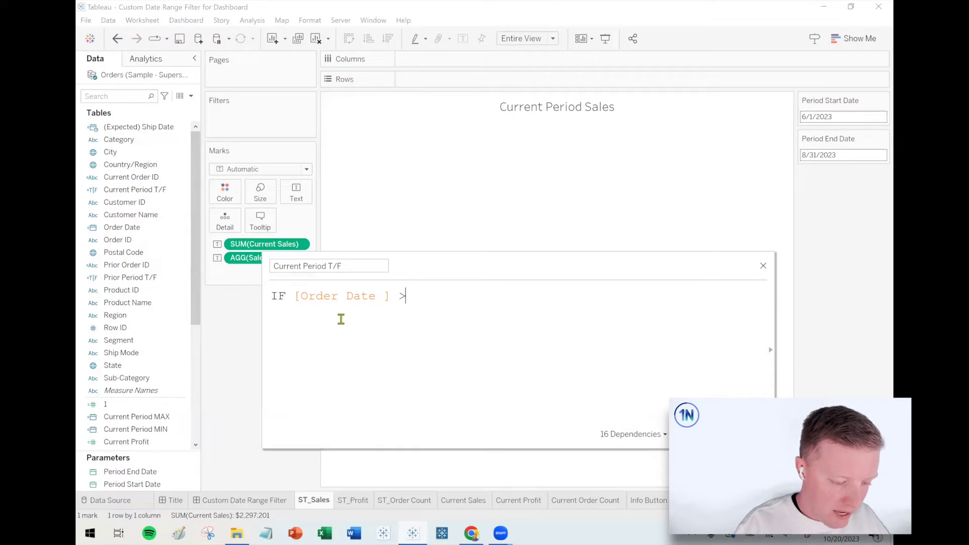
{"action": "left_click_drag", "start_coordinate": [132, 484], "coordinate": [493, 365]}
{"action": "type", "text": "AND"}
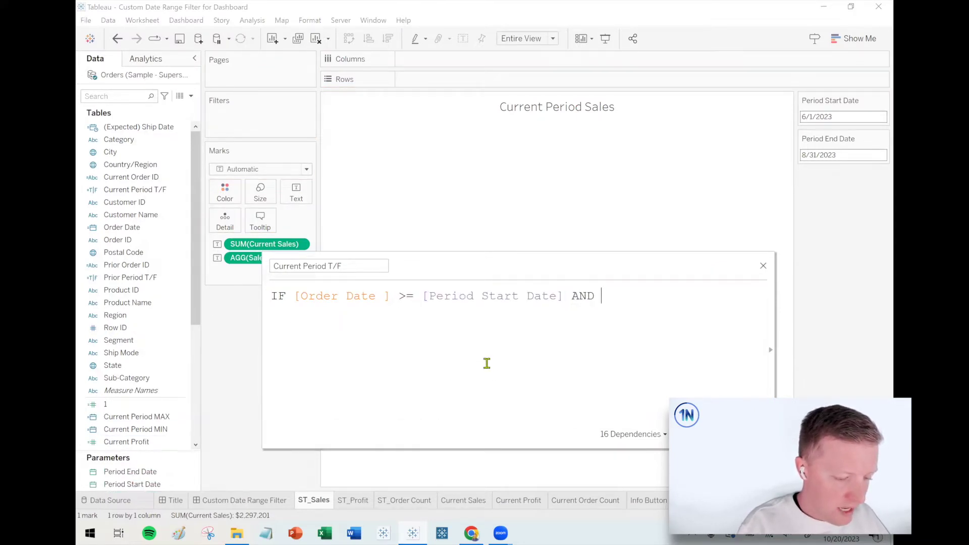
{"action": "left_click_drag", "start_coordinate": [147, 227], "coordinate": [638, 335]}
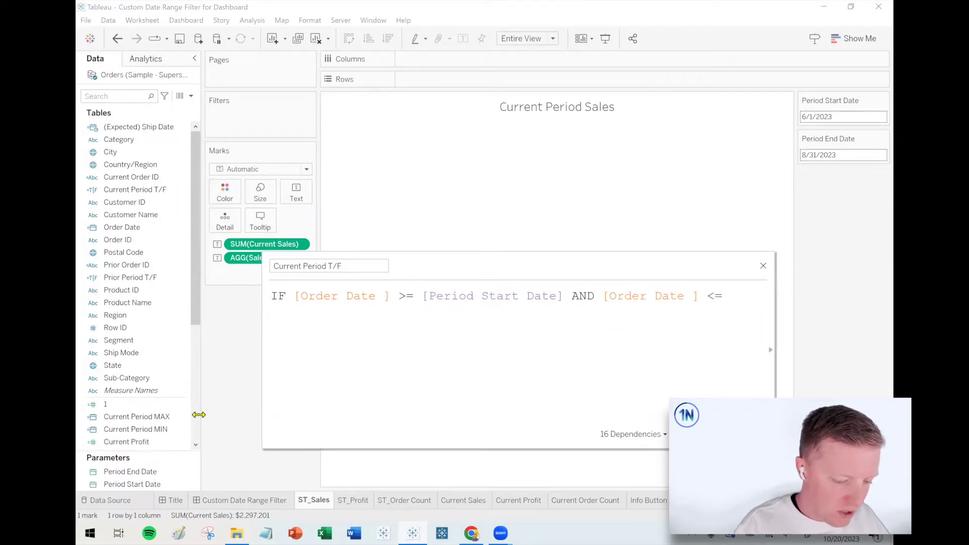
{"action": "left_click_drag", "start_coordinate": [131, 471], "coordinate": [746, 352]}
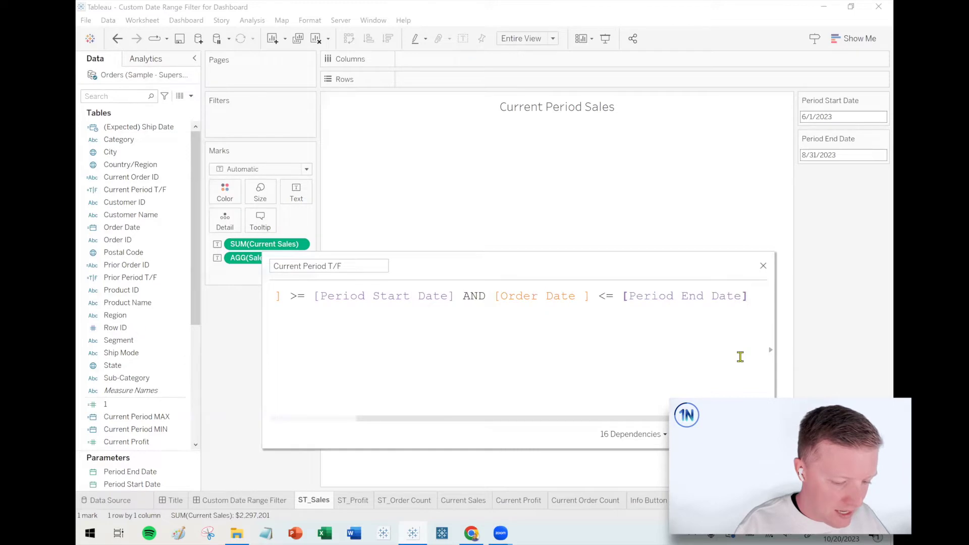
Step: Complete the formula with THEN TRUE, ELSE FALSE, END lines and apply it
{"action": "key", "text": "Return"}
{"action": "type", "text": "THEN TRUE"}
{"action": "key", "text": "Return"}
{"action": "type", "text": "ELS"}
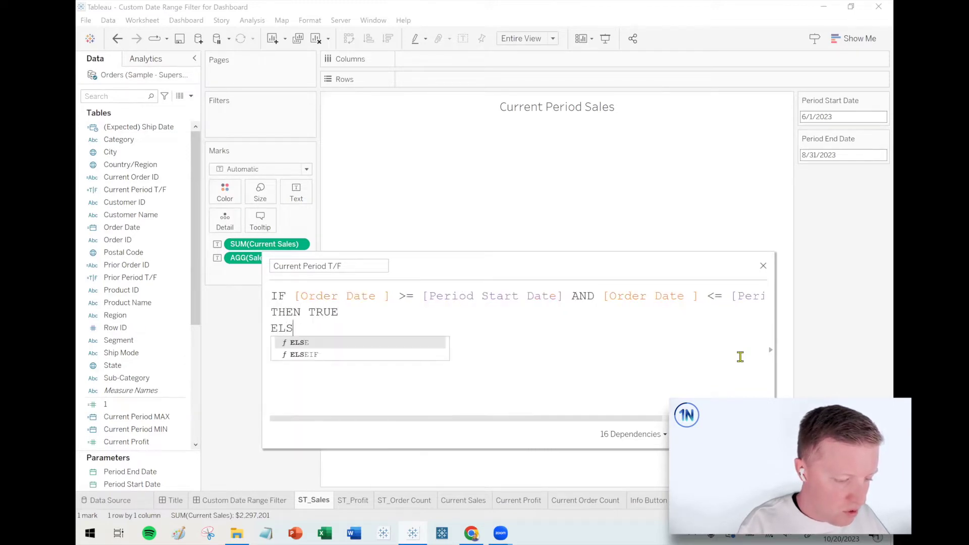
{"action": "type", "text": "E FALSE"}
{"action": "key", "text": "Return"}
{"action": "type", "text": "END"}
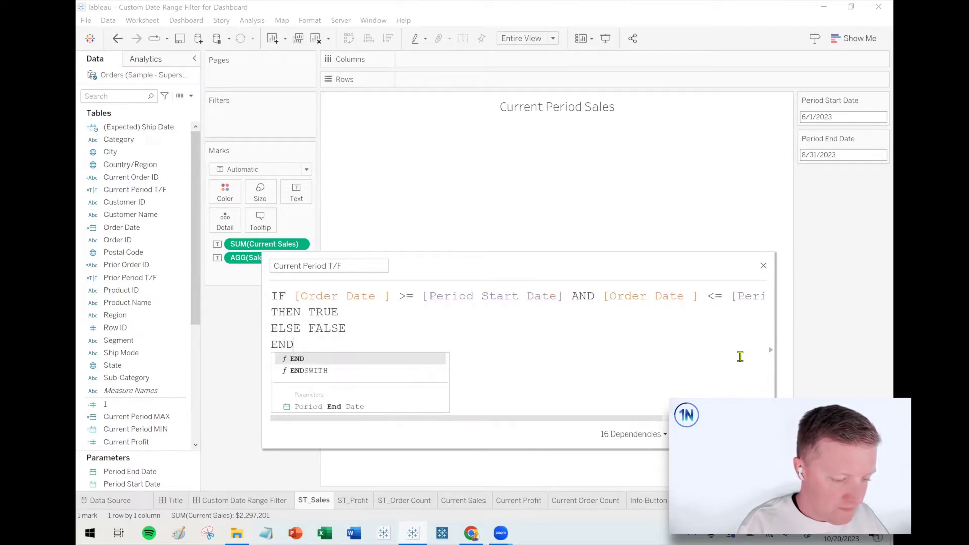
{"action": "key", "text": "Escape"}
{"action": "left_click_drag", "start_coordinate": [795, 326], "coordinate": [886, 325]}
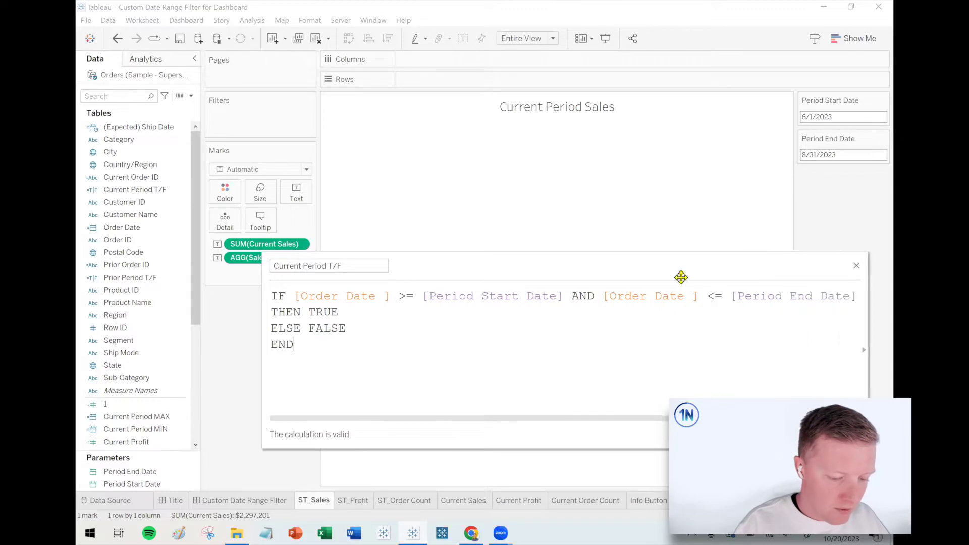
{"action": "left_click_drag", "start_coordinate": [679, 269], "coordinate": [587, 254]}
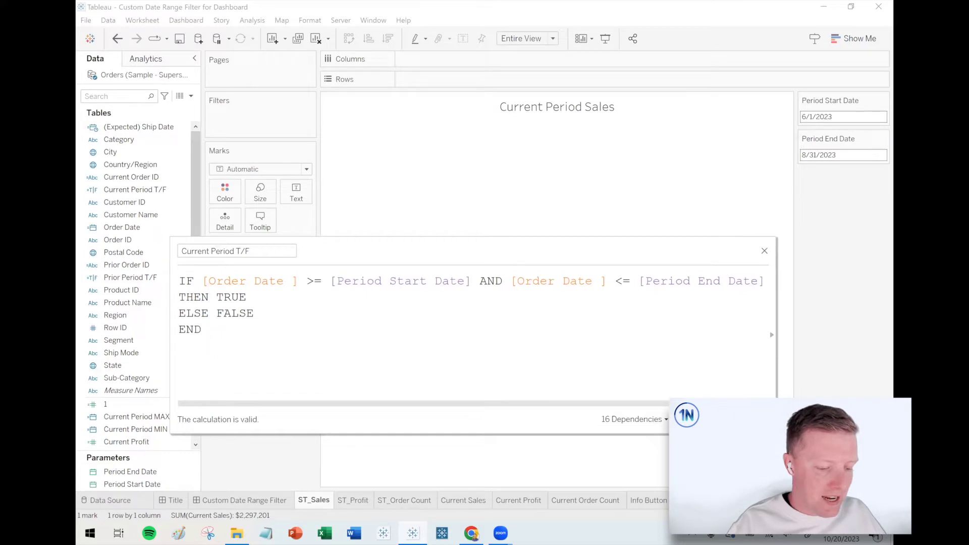
{"action": "left_click", "coordinate": [747, 420]}
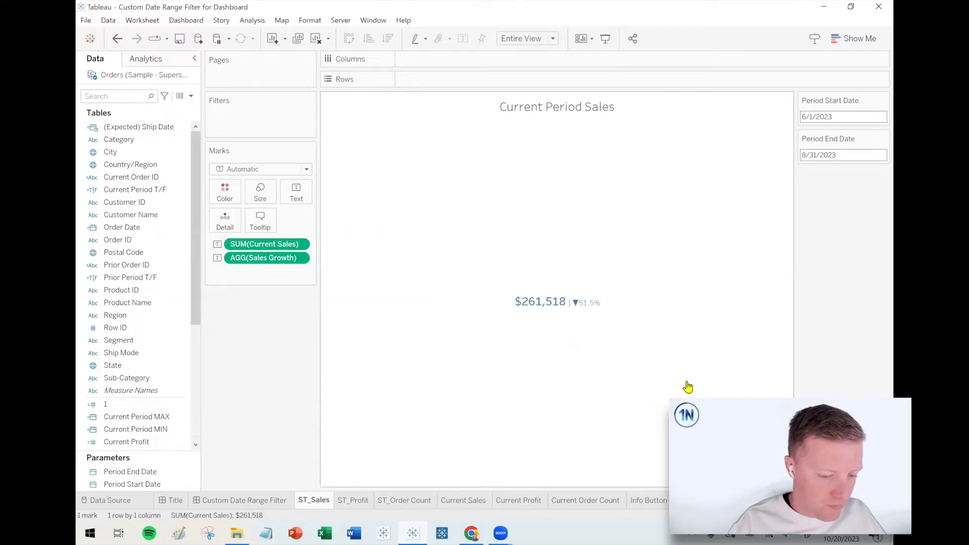
Step: Undo and redo the formula change to compare totals, then add blank worksheet Sheet 8
{"action": "left_click", "coordinate": [117, 38]}
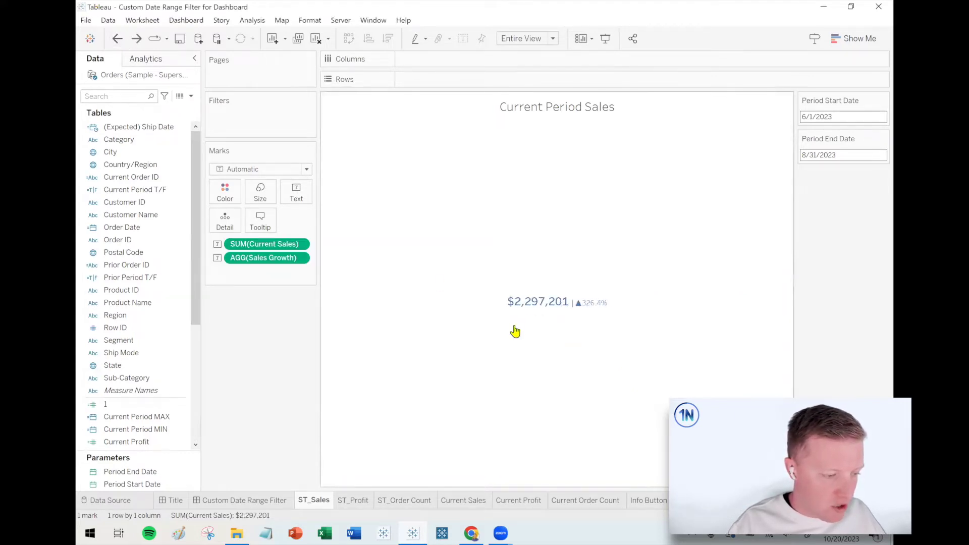
{"action": "left_click", "coordinate": [137, 38]}
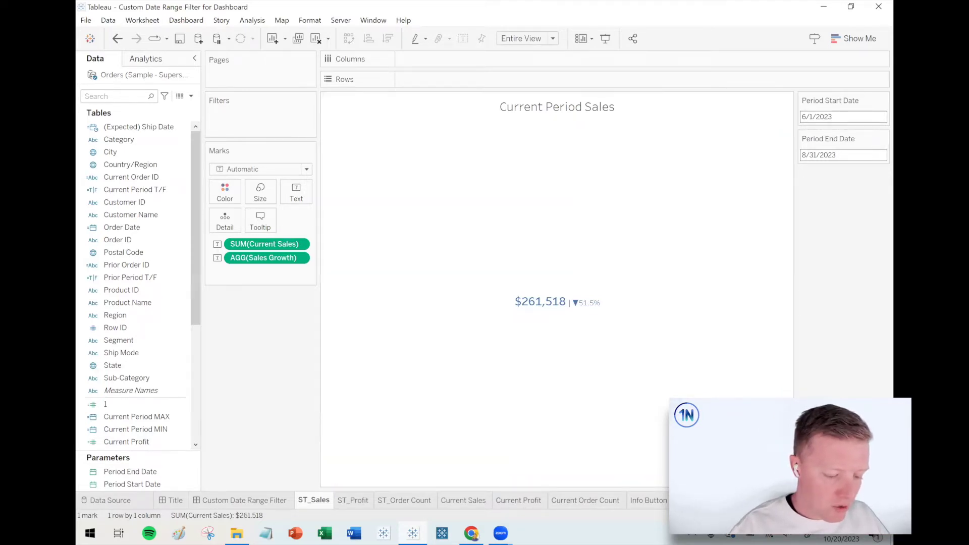
{"action": "right_click", "coordinate": [316, 500]}
{"action": "left_click", "coordinate": [342, 281]}
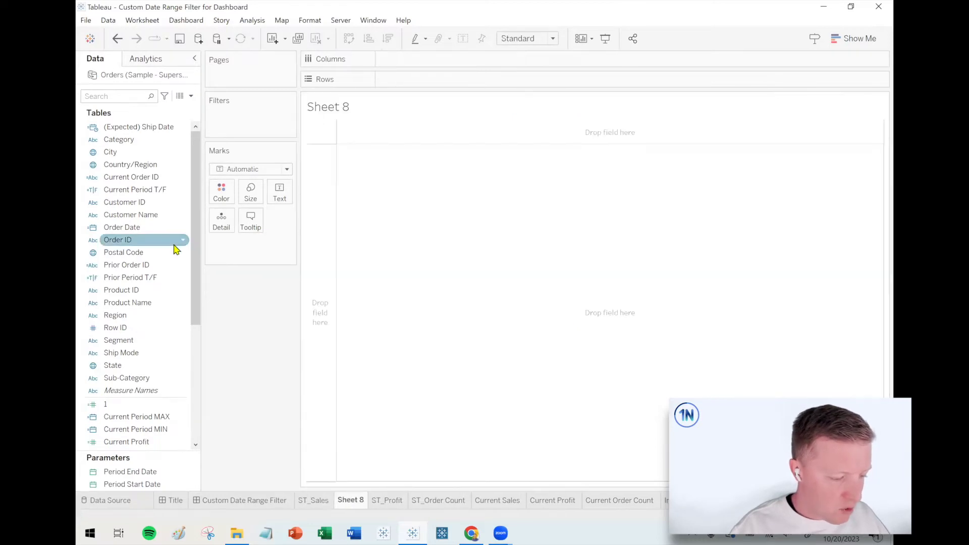
{"action": "left_click_drag", "start_coordinate": [117, 228], "coordinate": [433, 81]}
{"action": "left_click", "coordinate": [445, 247]}
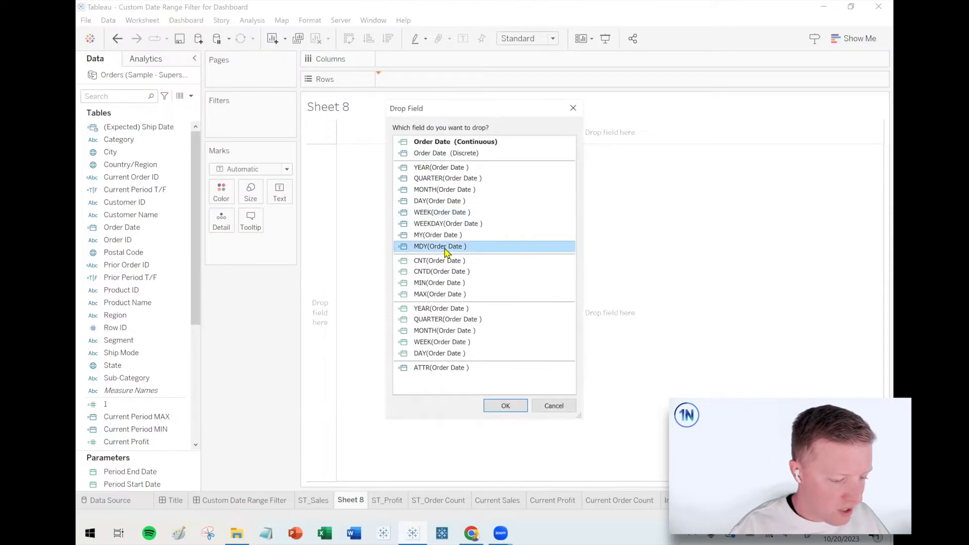
{"action": "left_click", "coordinate": [506, 407]}
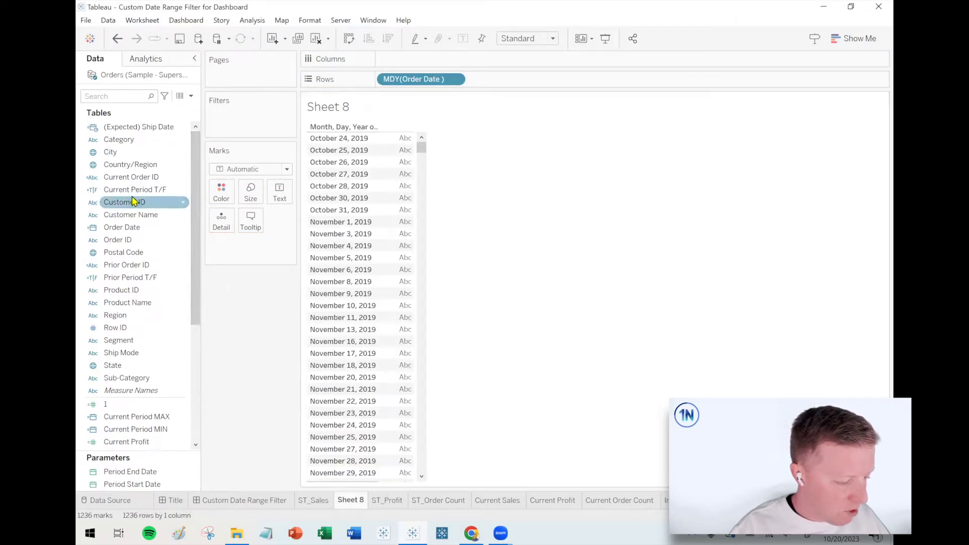
{"action": "left_click_drag", "start_coordinate": [127, 190], "coordinate": [602, 80]}
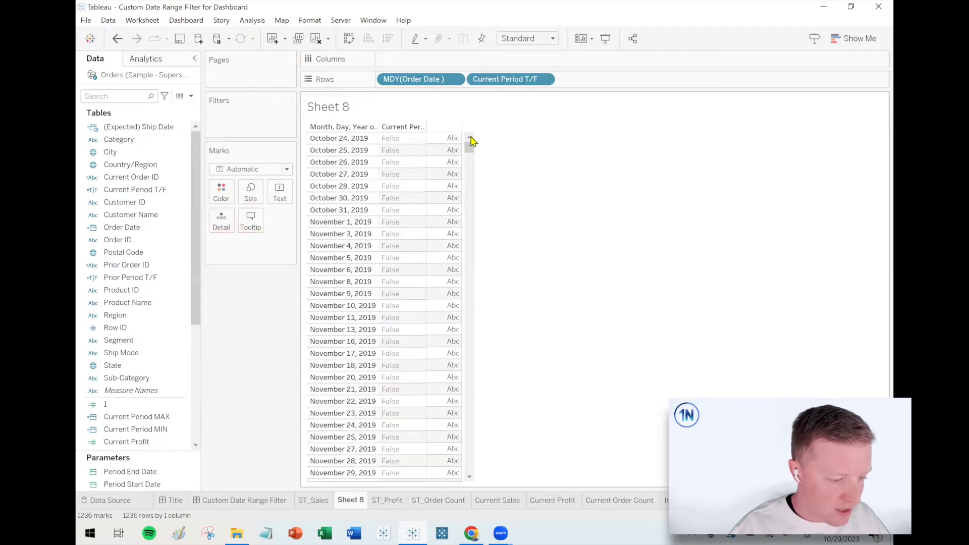
{"action": "left_click_drag", "start_coordinate": [470, 141], "coordinate": [475, 356]}
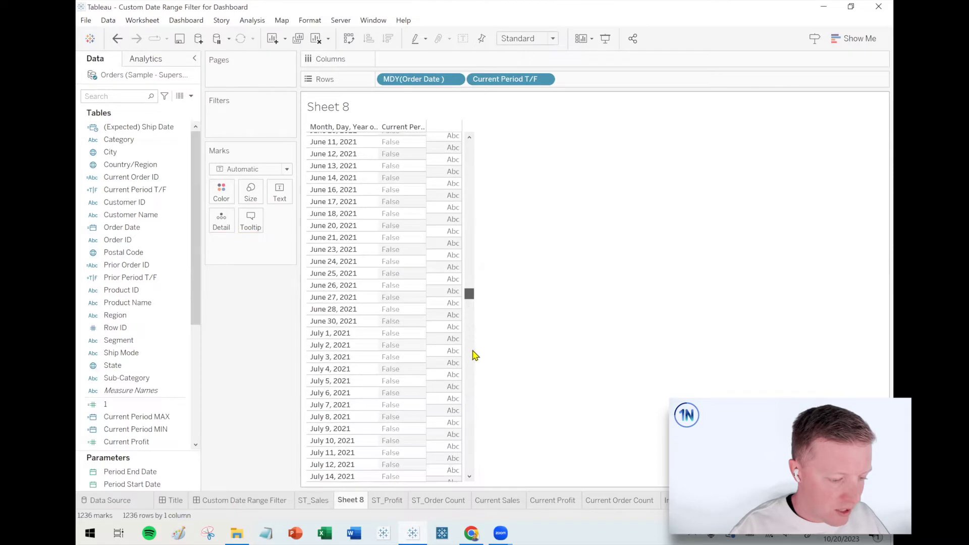
{"action": "scroll", "coordinate": [476, 373], "scroll_direction": "down", "scroll_amount": 20}
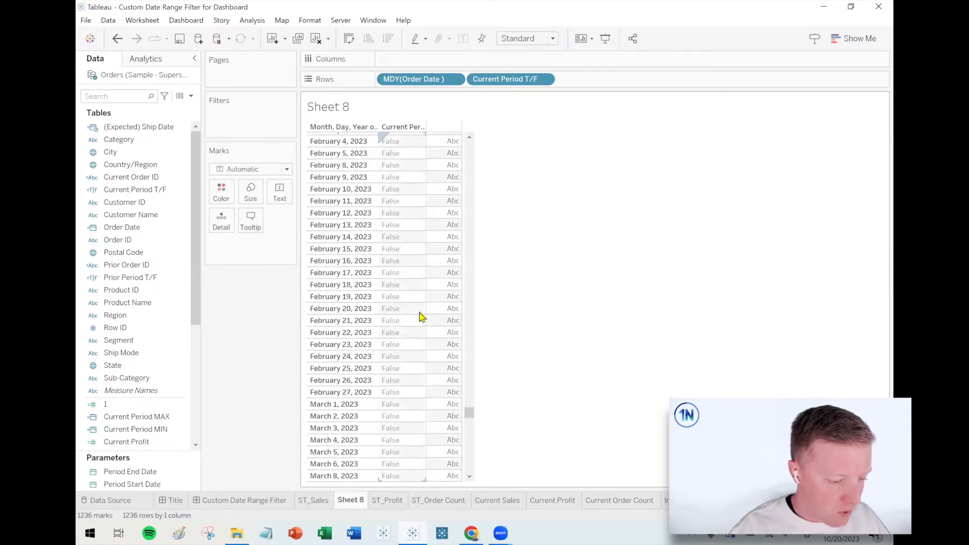
{"action": "scroll", "coordinate": [422, 315], "scroll_direction": "down", "scroll_amount": 20}
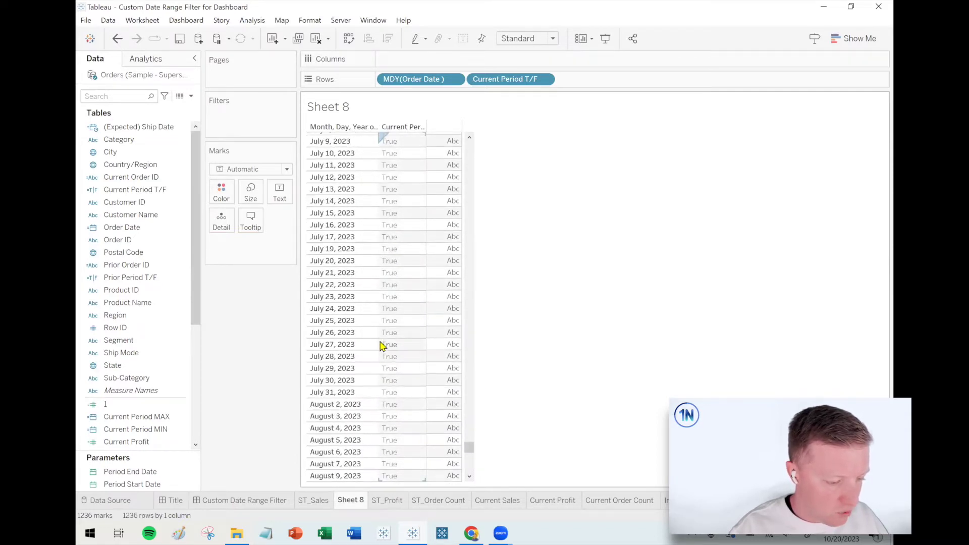
{"action": "scroll", "coordinate": [413, 174], "scroll_direction": "up", "scroll_amount": 7}
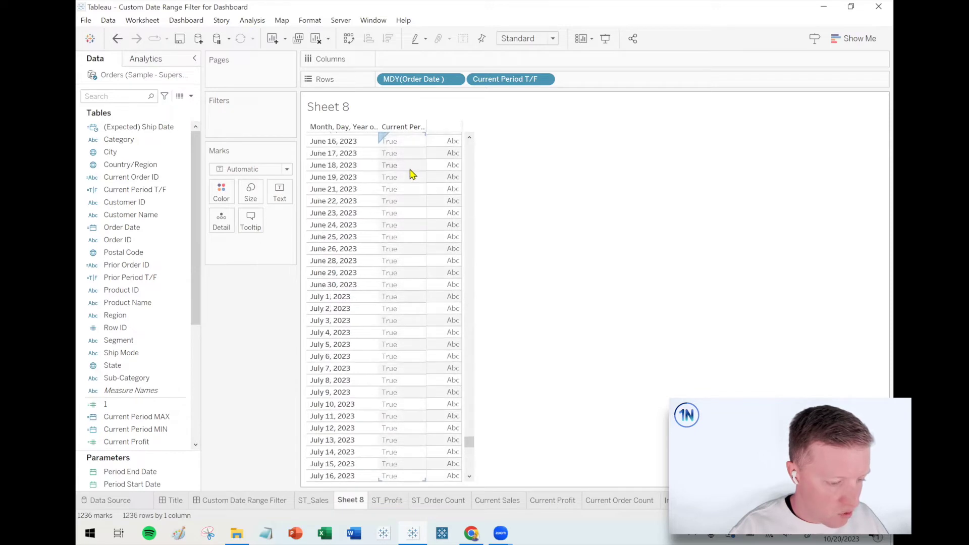
{"action": "scroll", "coordinate": [404, 192], "scroll_direction": "up", "scroll_amount": 8}
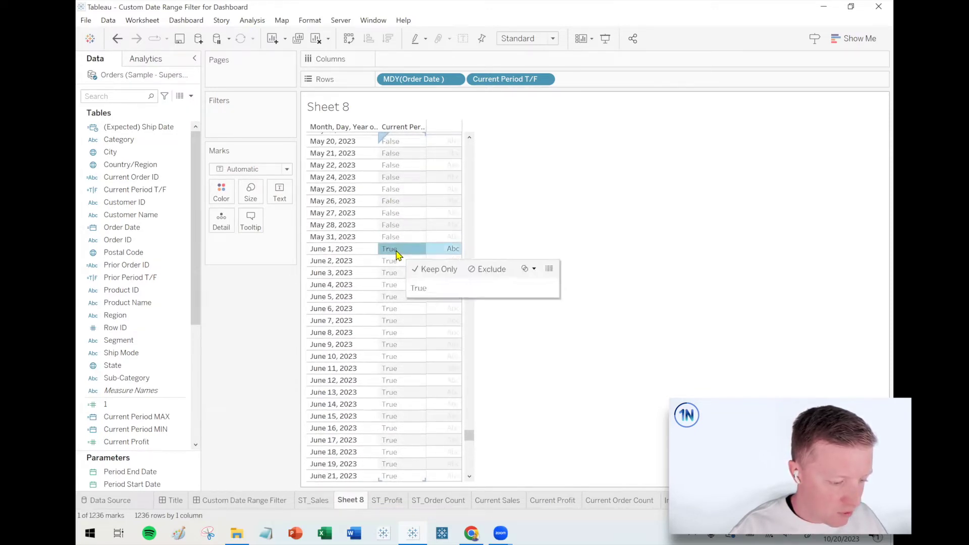
{"action": "left_click", "coordinate": [419, 275]}
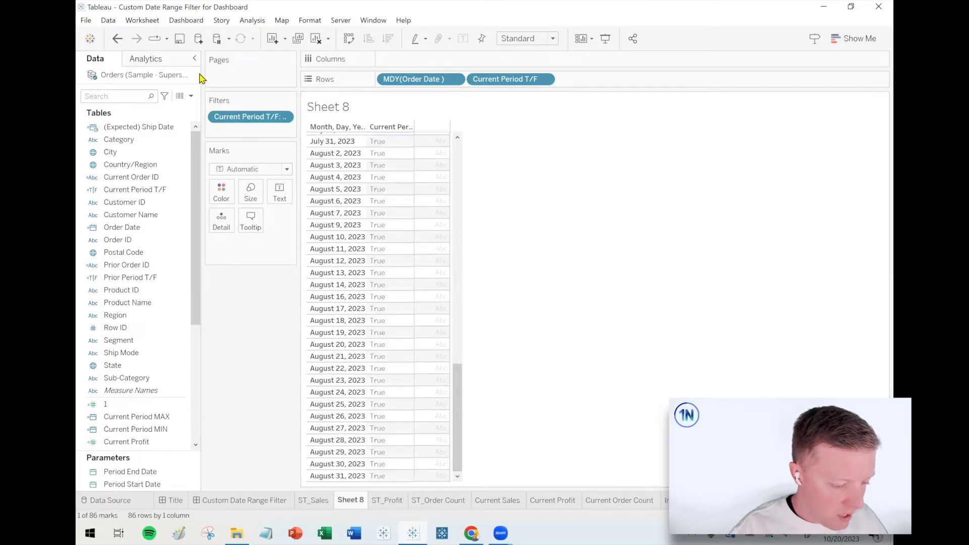
{"action": "key", "text": "ctrl+z"}
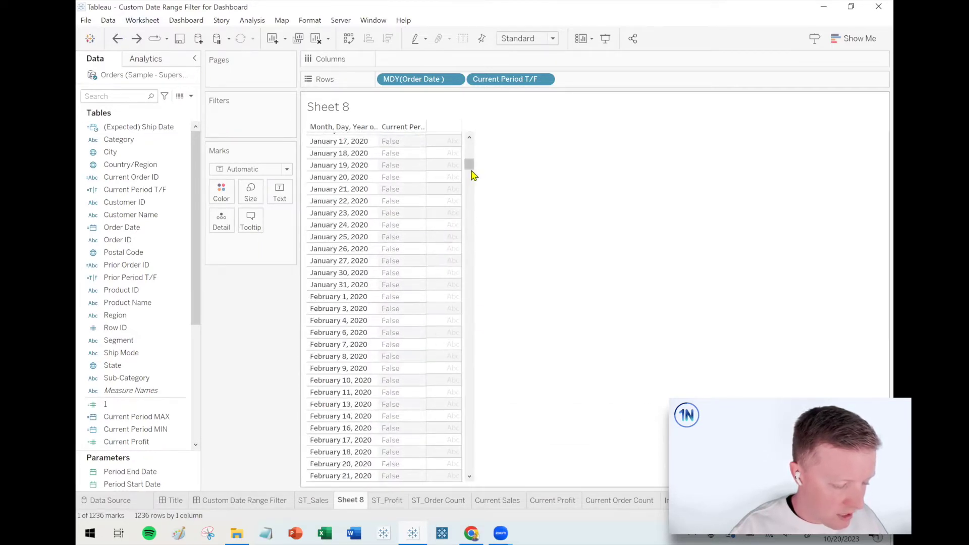
{"action": "left_click_drag", "start_coordinate": [471, 169], "coordinate": [472, 441]}
{"action": "scroll", "coordinate": [428, 343], "scroll_direction": "up", "scroll_amount": 10}
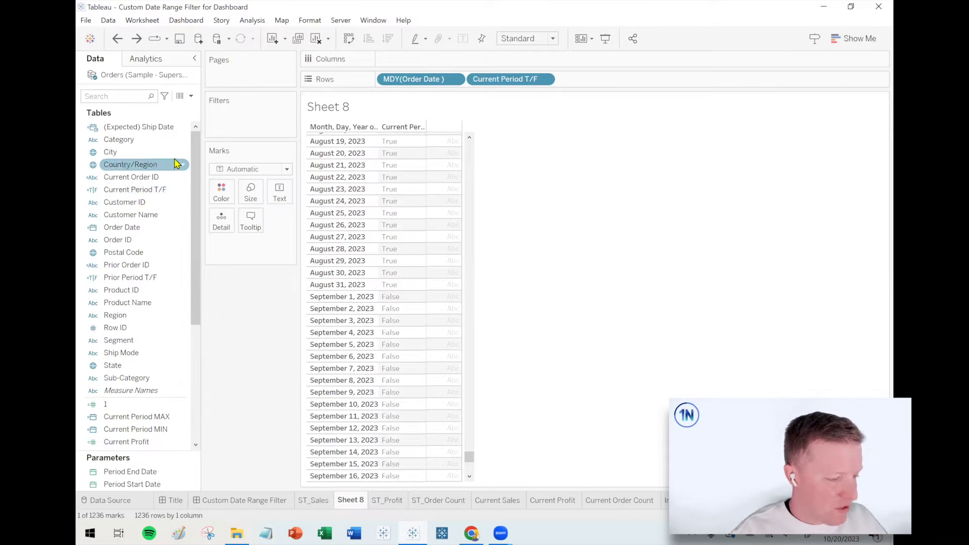
{"action": "left_click_drag", "start_coordinate": [409, 81], "coordinate": [260, 341]}
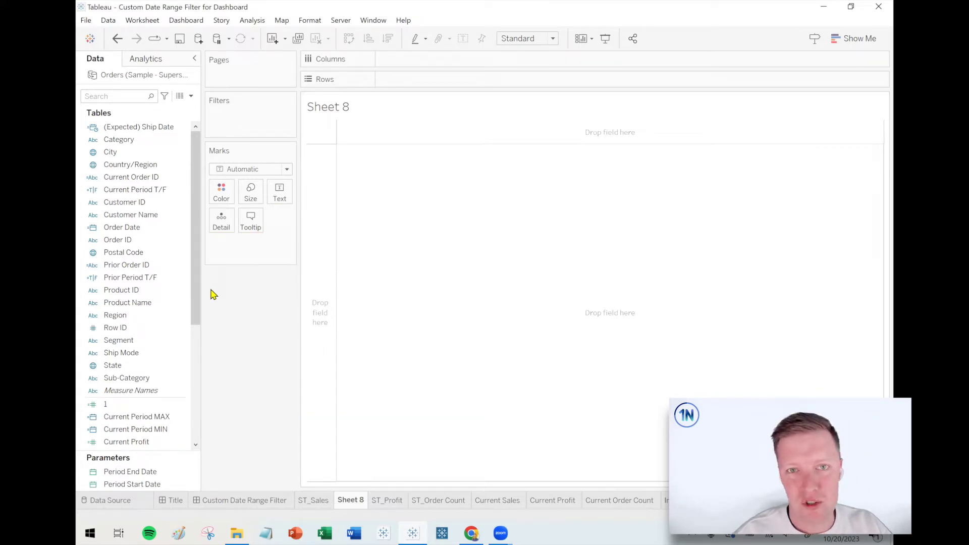
Step: Select the Prior Period T/F field and bring up its context menu
{"action": "left_click", "coordinate": [174, 279]}
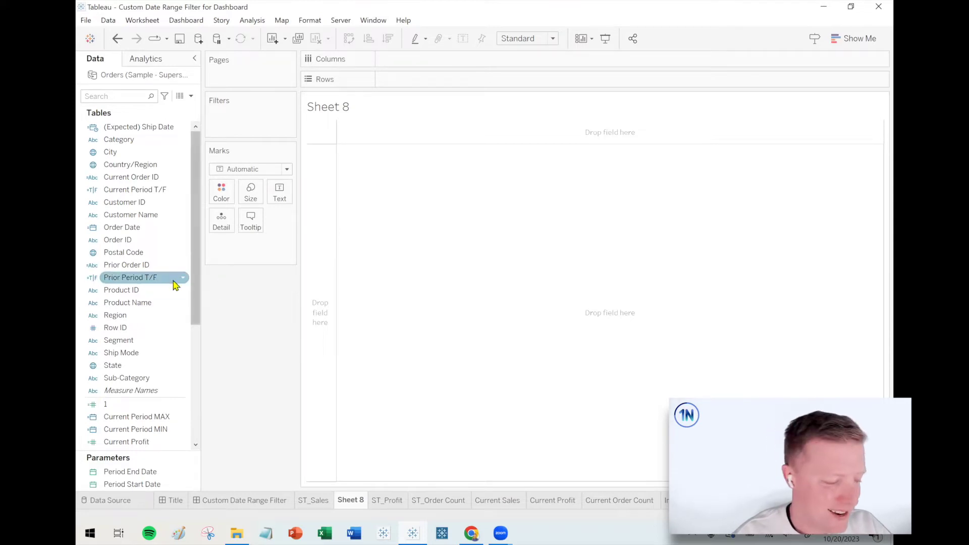
{"action": "right_click", "coordinate": [127, 278]}
Step: Clear the Prior Period T/F formula and start IF [Order Date] compared with [Period Start Date]
{"action": "left_click", "coordinate": [151, 332]}
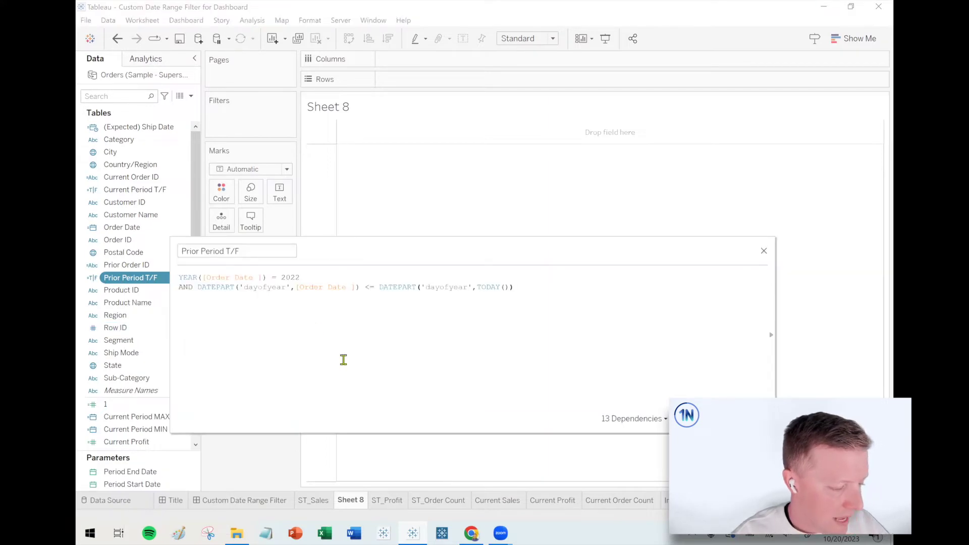
{"action": "scroll", "coordinate": [344, 363], "scroll_direction": "up", "scroll_amount": 3}
{"action": "scroll", "coordinate": [328, 356], "scroll_direction": "down", "scroll_amount": 2}
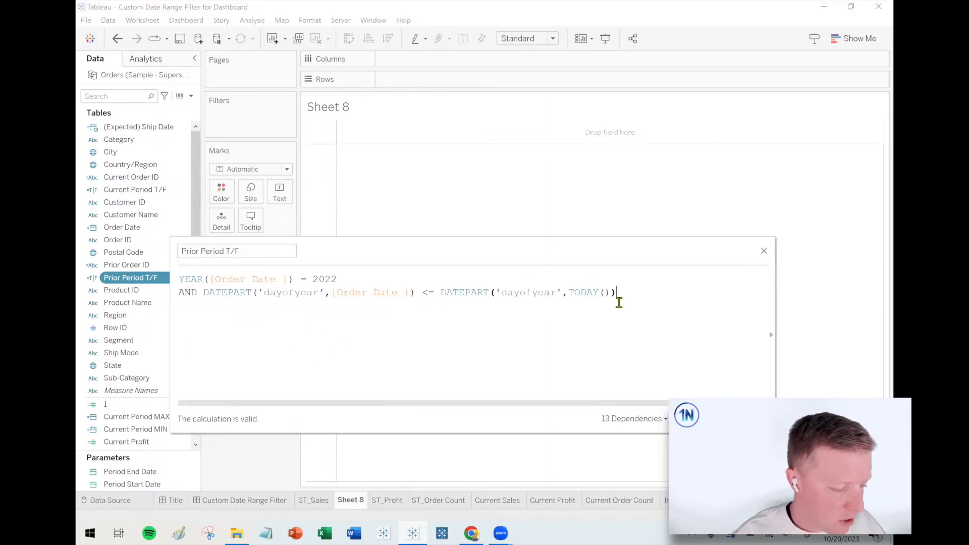
{"action": "key", "text": "ctrl+a"}
{"action": "key", "text": "BackSpace"}
{"action": "type", "text": "IF"}
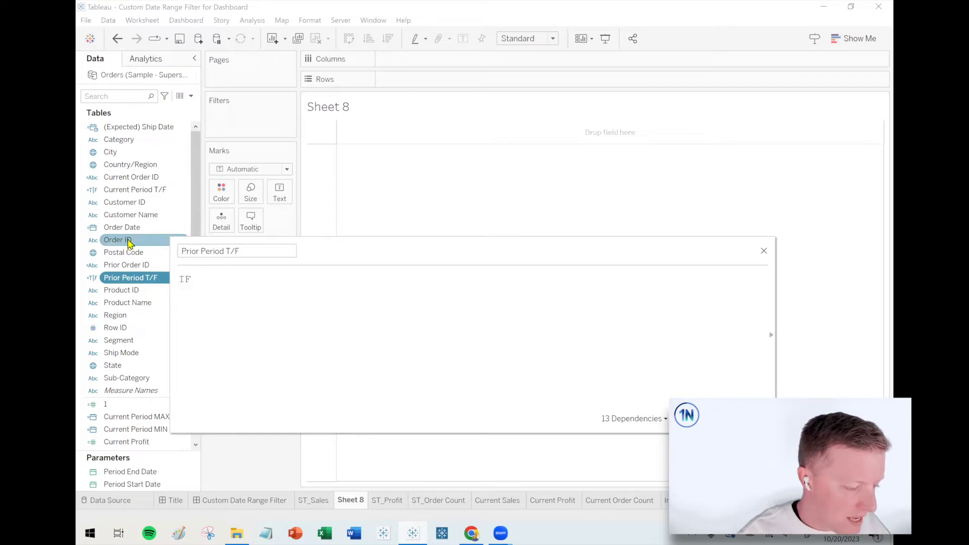
{"action": "left_click_drag", "start_coordinate": [121, 227], "coordinate": [242, 288]}
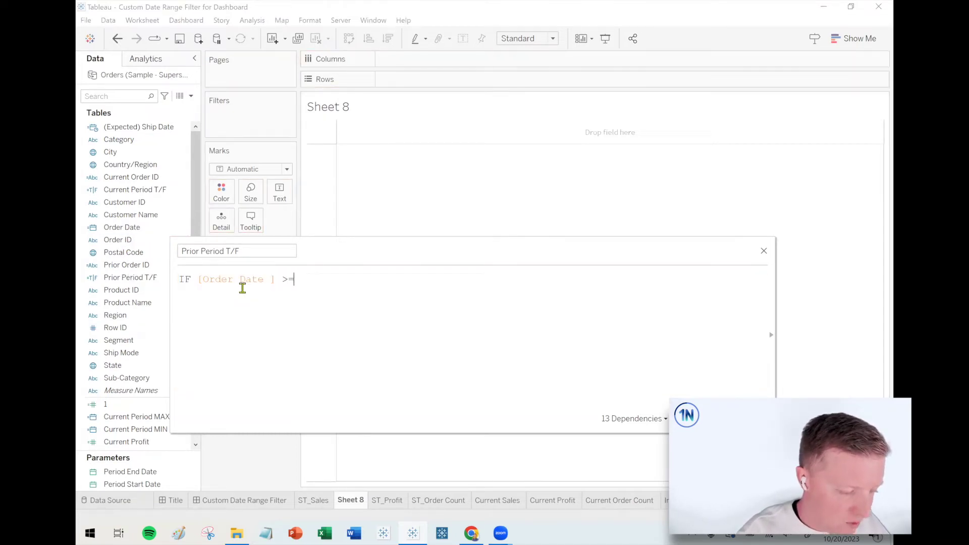
{"action": "left_click_drag", "start_coordinate": [144, 485], "coordinate": [415, 322]}
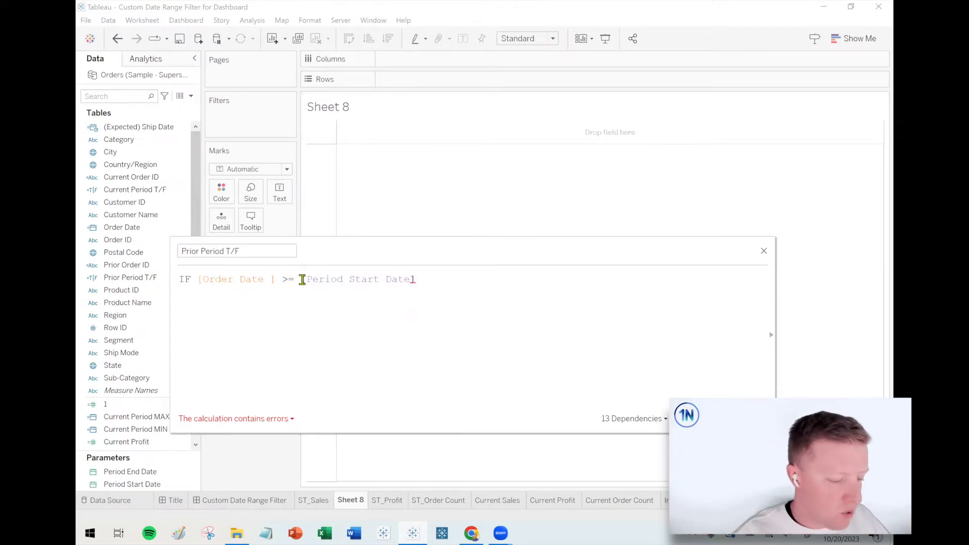
Step: Wrap Period Start Date in DATEADD('year',-1, …) and add an AND line
{"action": "left_click", "coordinate": [302, 279]}
{"action": "type", "text": "DATEADD('"}
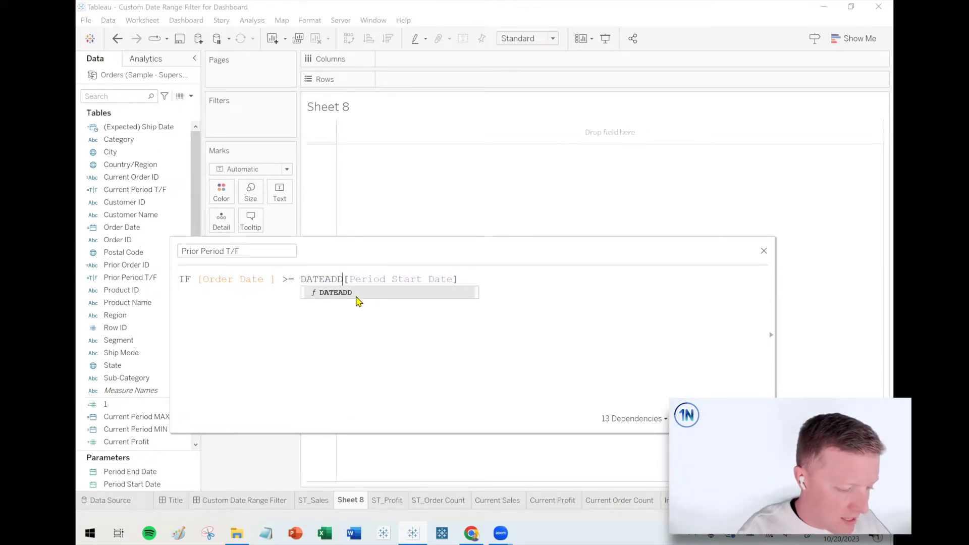
{"action": "type", "text": "year',-1,"}
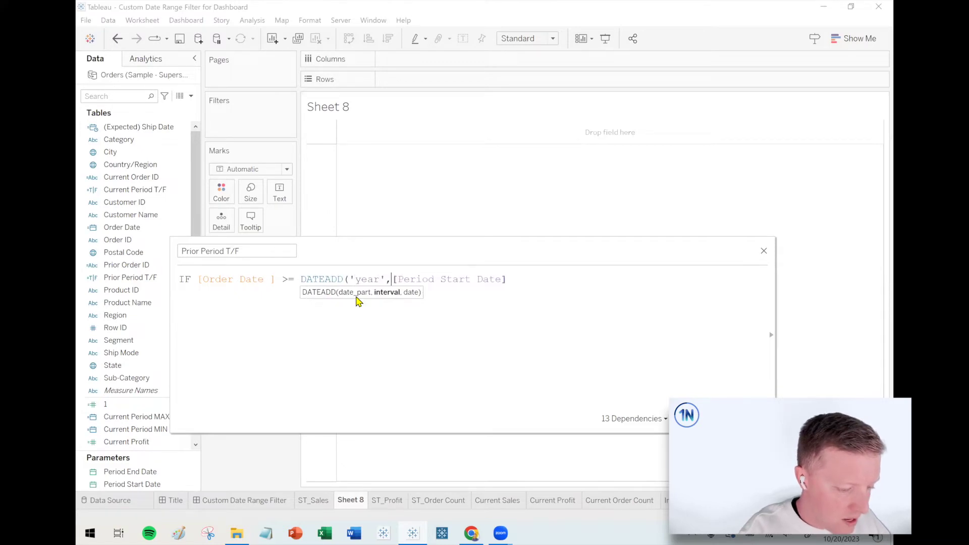
{"action": "left_click", "coordinate": [601, 290]}
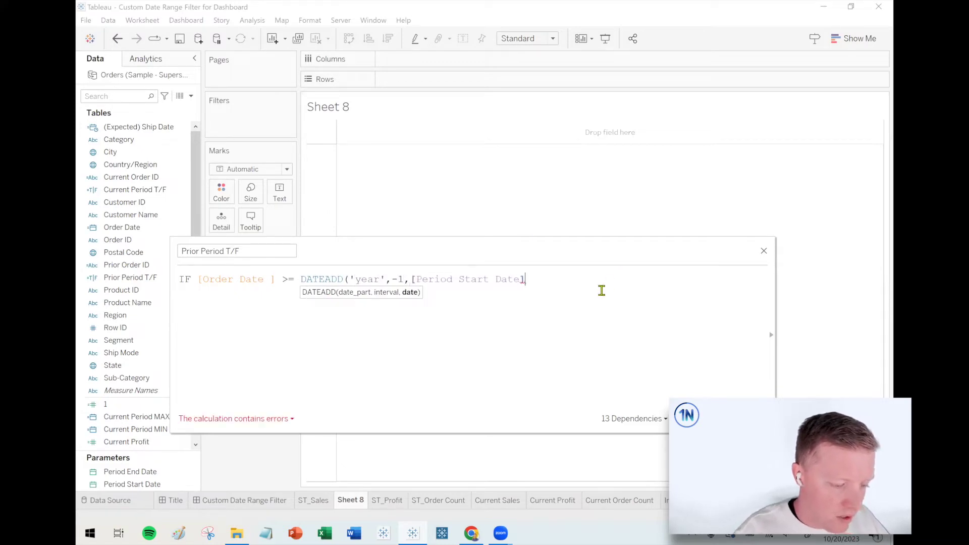
{"action": "type", "text": ")"}
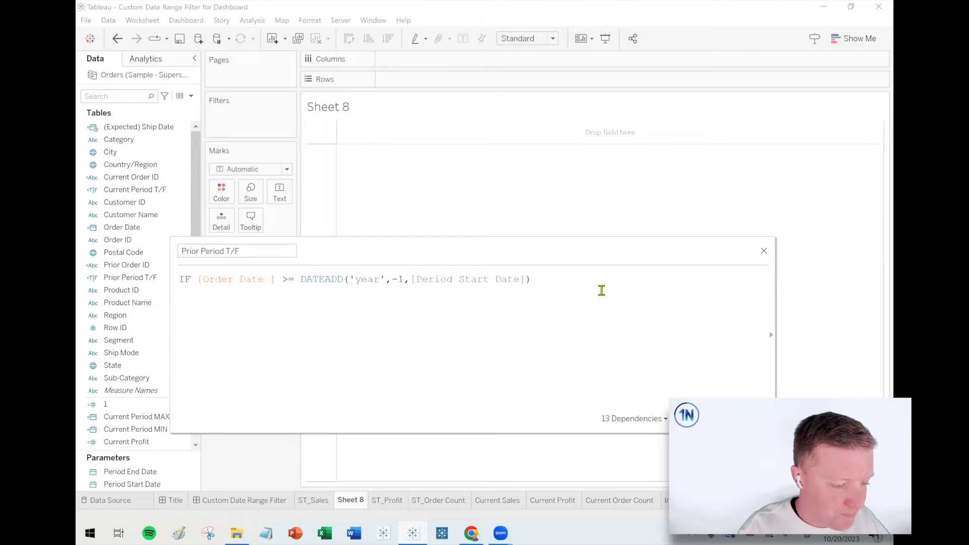
{"action": "key", "text": "Return"}
{"action": "type", "text": "AND"}
{"action": "key", "text": "Return"}
Step: Add the second condition [Order Date] <= DATEADD('year',-1,[Period End Date])
{"action": "type", "text": "order"}
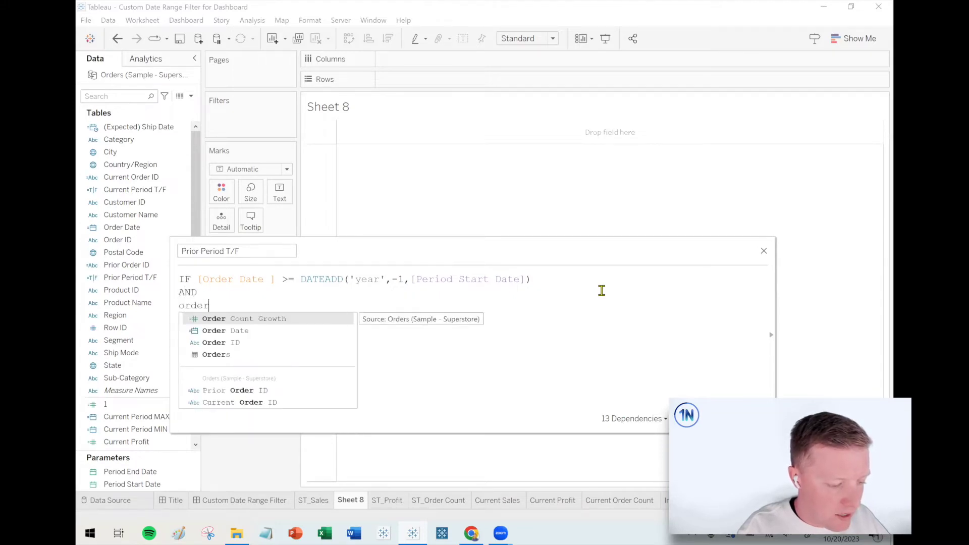
{"action": "key", "text": "Down"}
{"action": "key", "text": "Return"}
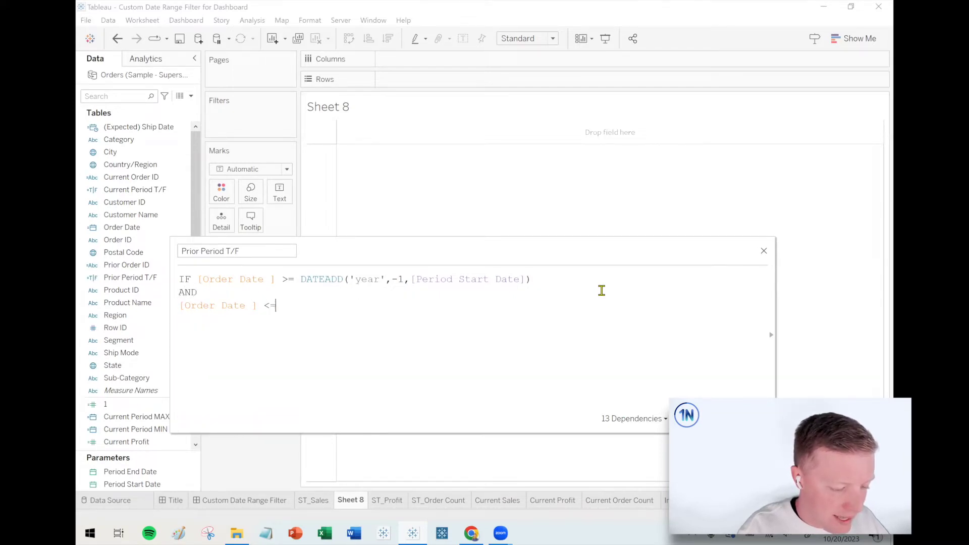
{"action": "type", "text": "<="}
{"action": "mouse_move", "coordinate": [303, 277]}
{"action": "left_mouse_down"}
{"action": "mouse_move", "coordinate": [443, 281]}
{"action": "mouse_move", "coordinate": [524, 299]}
{"action": "mouse_move", "coordinate": [294, 273]}
{"action": "left_mouse_up"}
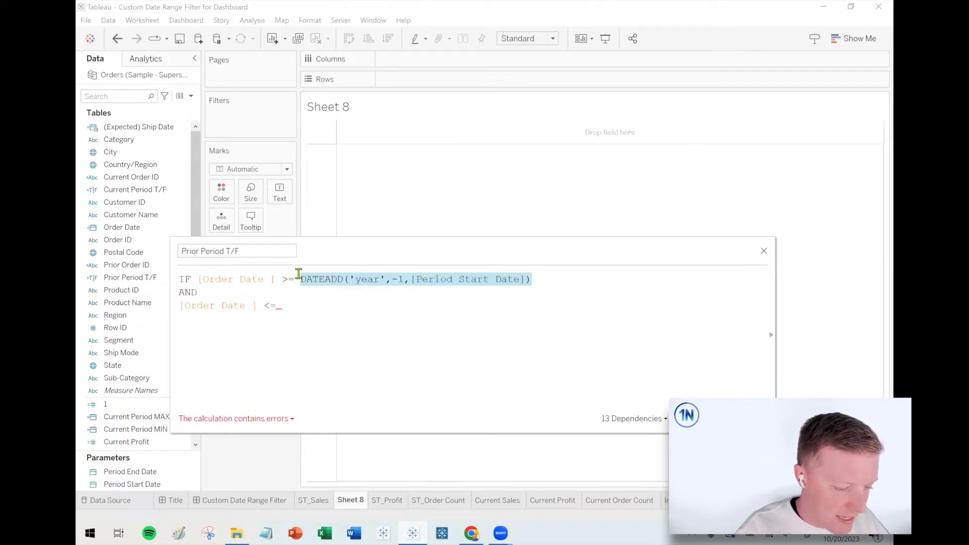
{"action": "key", "text": "ctrl+c"}
{"action": "left_click", "coordinate": [314, 313]}
{"action": "key", "text": "ctrl+v"}
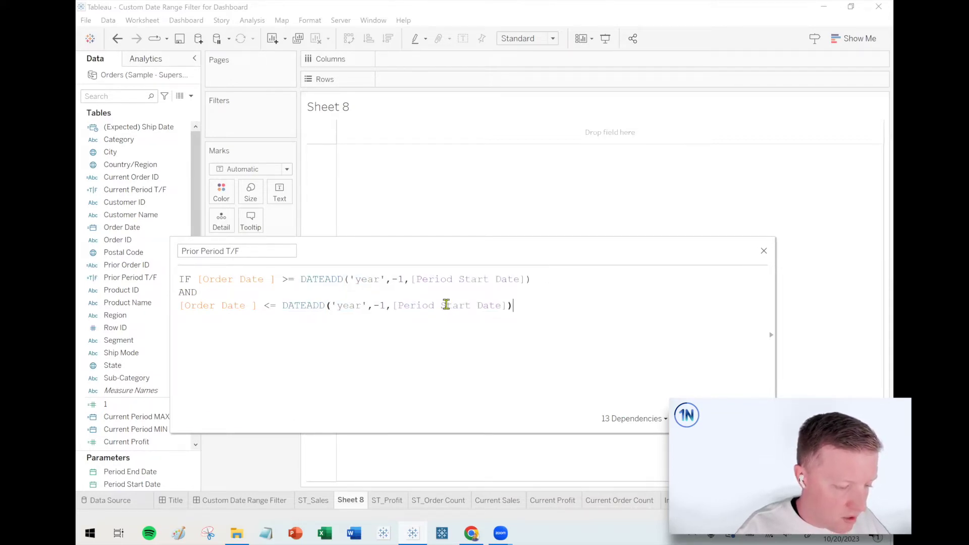
{"action": "left_click_drag", "start_coordinate": [440, 305], "coordinate": [470, 304]}
{"action": "type", "text": "END"}
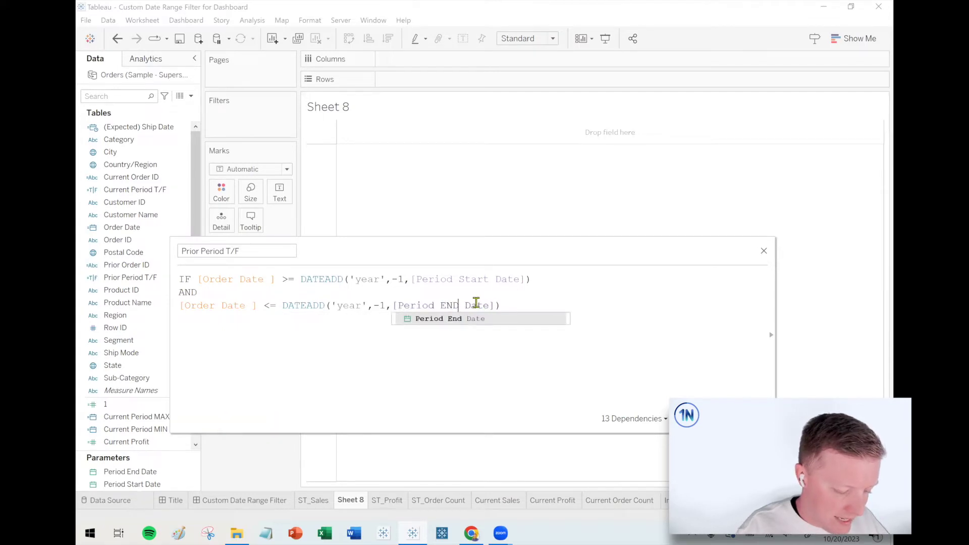
{"action": "left_click", "coordinate": [457, 307]}
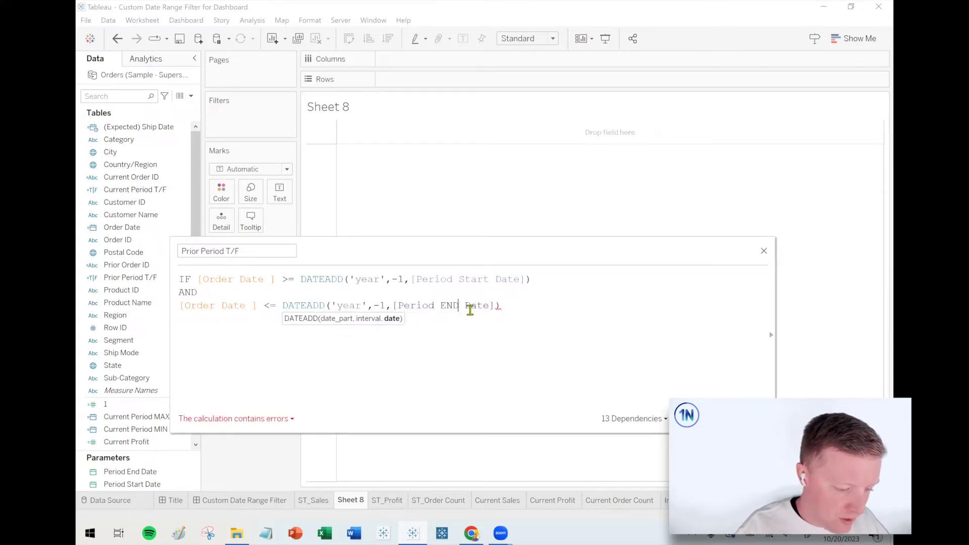
{"action": "key", "text": "BackSpace"}
{"action": "key", "text": "BackSpace"}
{"action": "type", "text": "nd"}
{"action": "key", "text": "Return"}
Step: Finish with THEN TRUE ELSE FALSE END, apply the formula, and put Order Date on Rows
{"action": "left_click", "coordinate": [519, 304]}
{"action": "key", "text": "Return"}
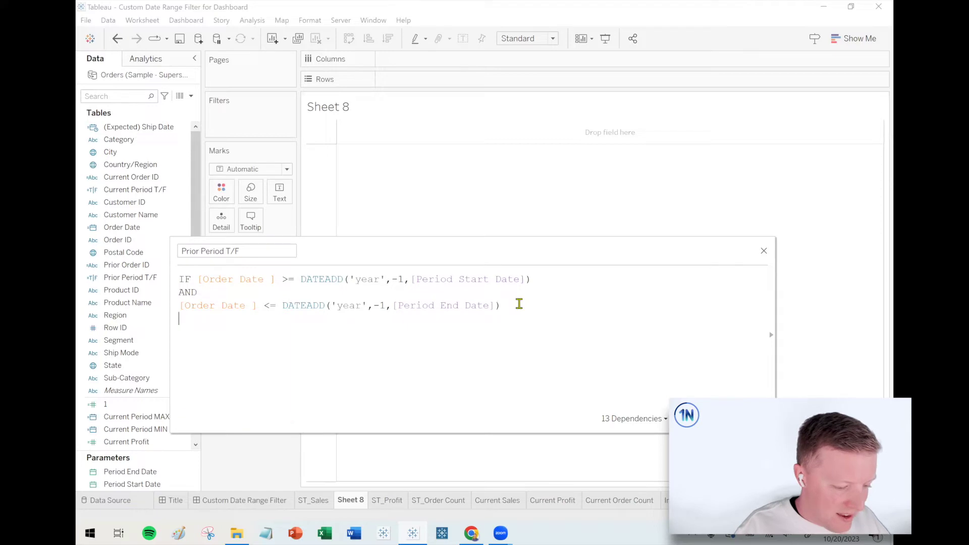
{"action": "type", "text": "THEN TRUEL"}
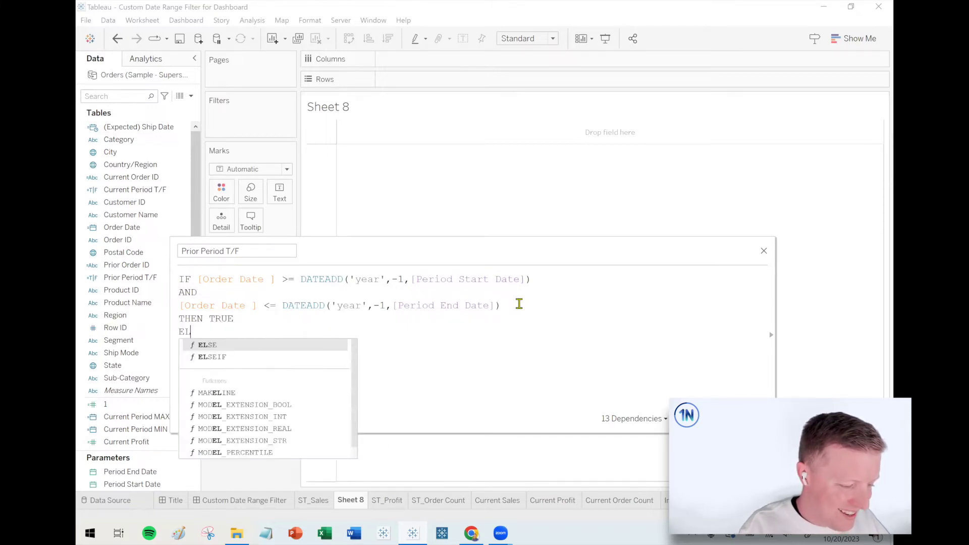
{"action": "type", "text": "SE FAlLSE"}
{"action": "key", "text": "Return"}
{"action": "type", "text": "END"}
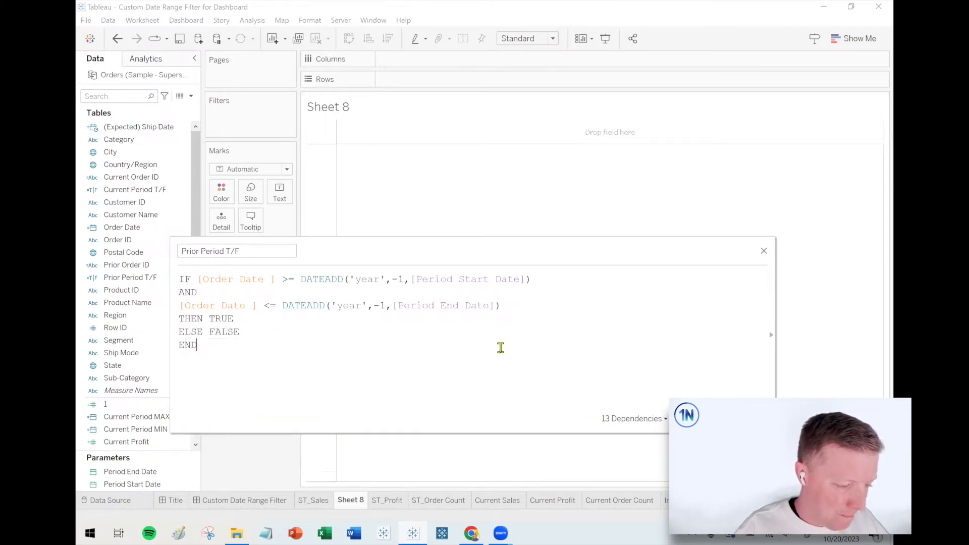
{"action": "scroll", "coordinate": [518, 361], "scroll_direction": "up", "scroll_amount": 2}
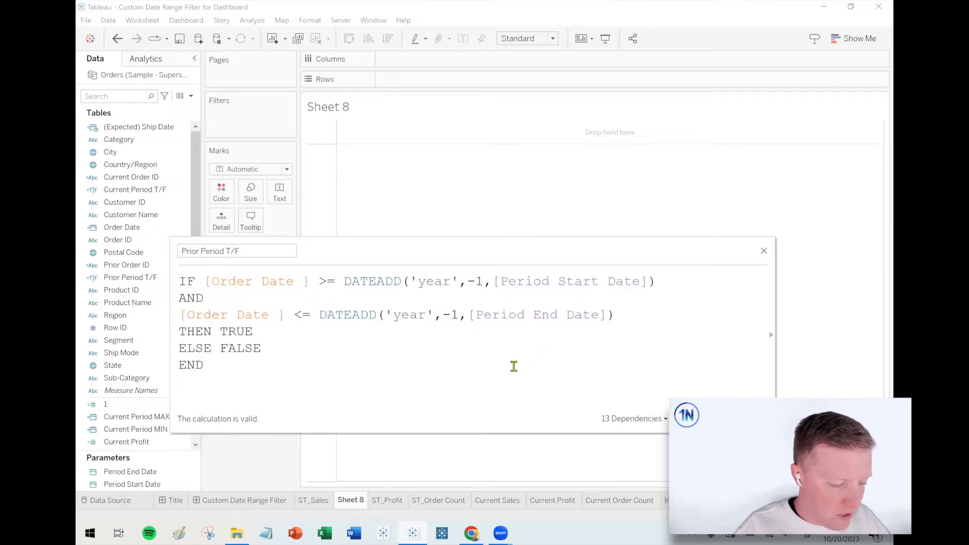
{"action": "scroll", "coordinate": [513, 366], "scroll_direction": "down", "scroll_amount": 1}
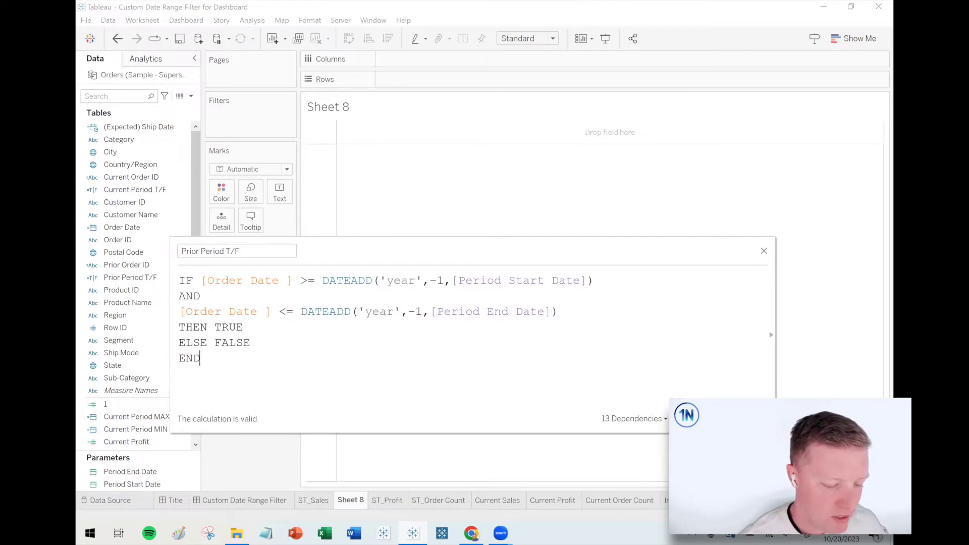
{"action": "left_click", "coordinate": [754, 419]}
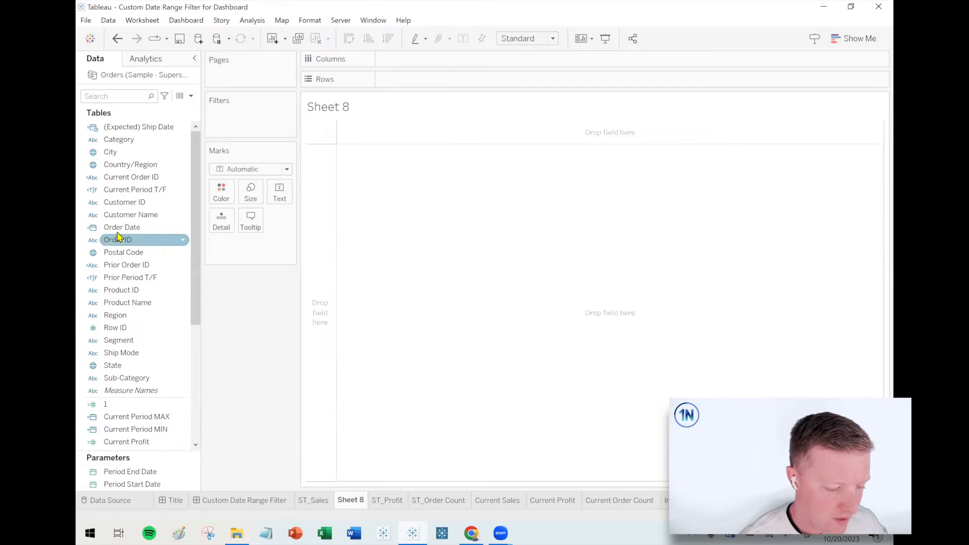
{"action": "left_click_drag", "start_coordinate": [121, 228], "coordinate": [526, 78]}
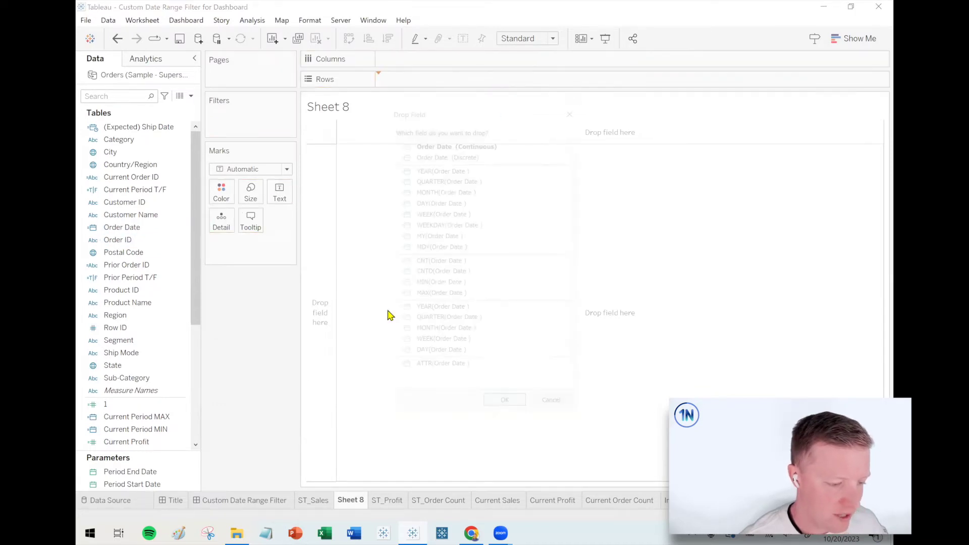
Step: Put exact MDY Order Date and Prior Period T/F on the rows of Sheet 8
{"action": "left_click", "coordinate": [454, 247]}
{"action": "left_click", "coordinate": [504, 400]}
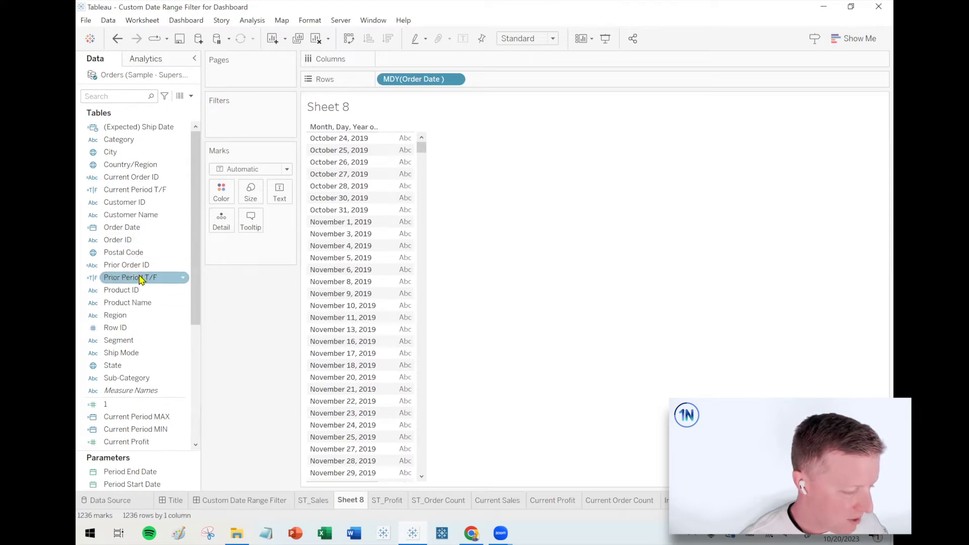
{"action": "left_click_drag", "start_coordinate": [141, 277], "coordinate": [537, 80]}
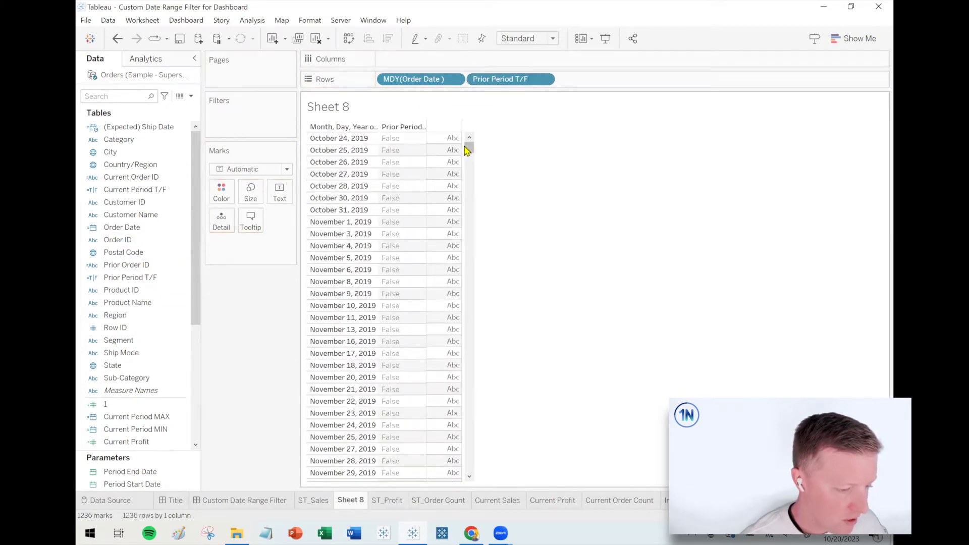
{"action": "left_click_drag", "start_coordinate": [469, 152], "coordinate": [469, 351]}
Step: Check that dates from June 1, 2022 are flagged True, then return to ST_Sales
{"action": "left_click", "coordinate": [393, 242]}
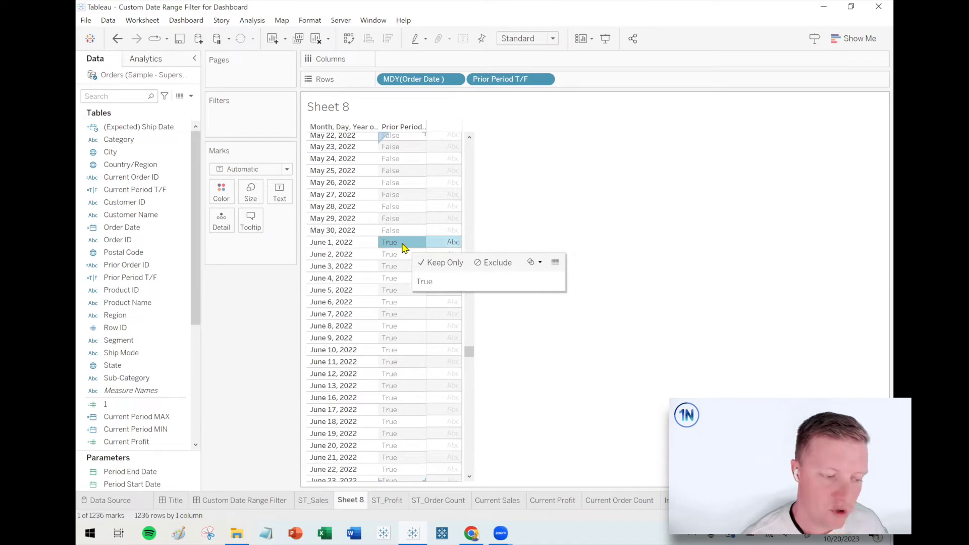
{"action": "left_click", "coordinate": [404, 247]}
{"action": "scroll", "coordinate": [397, 278], "scroll_direction": "down", "scroll_amount": 15}
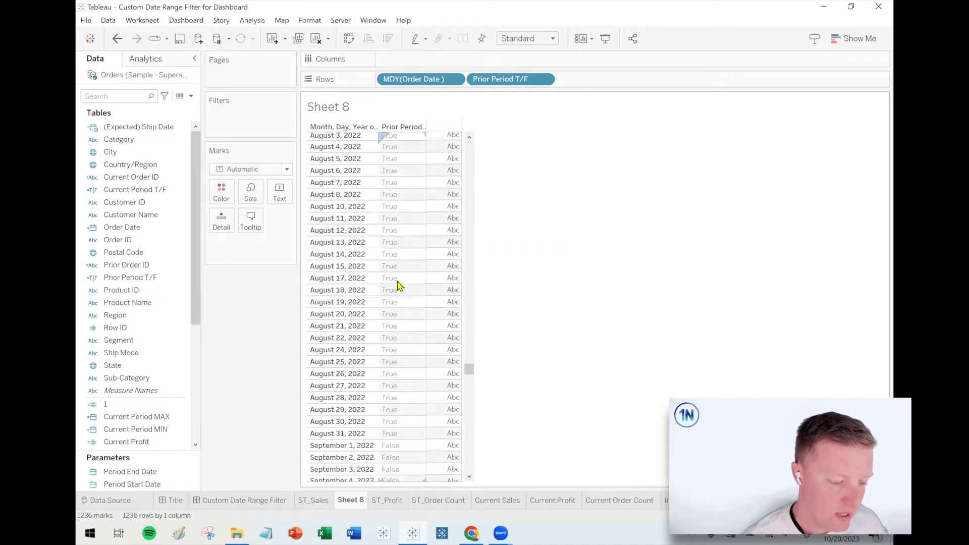
{"action": "scroll", "coordinate": [398, 283], "scroll_direction": "down", "scroll_amount": 7}
{"action": "scroll", "coordinate": [396, 278], "scroll_direction": "up", "scroll_amount": 1}
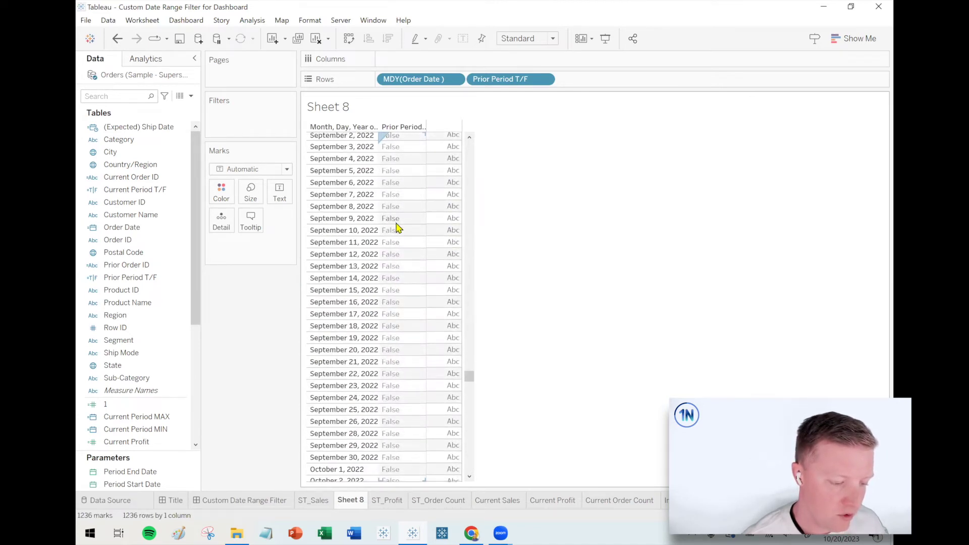
{"action": "scroll", "coordinate": [397, 228], "scroll_direction": "up", "scroll_amount": 2}
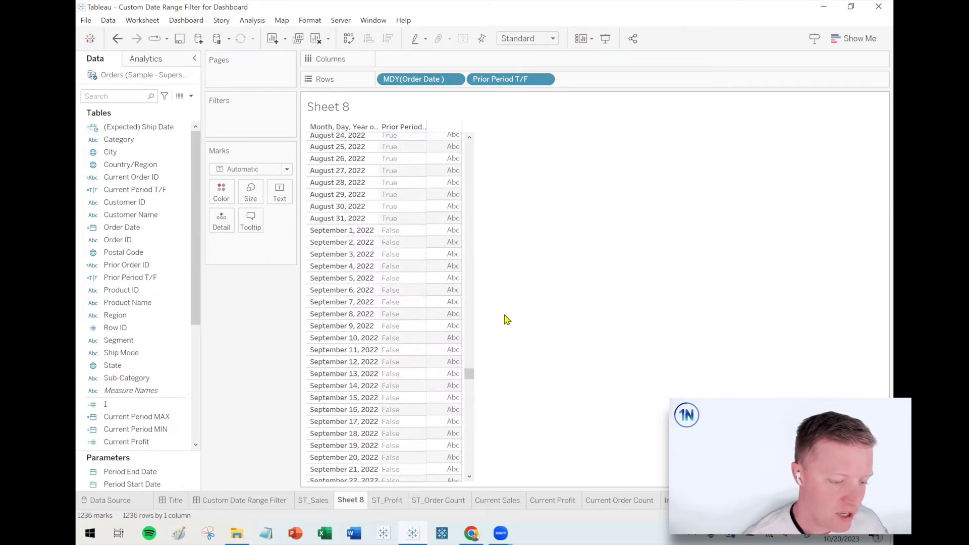
{"action": "left_click", "coordinate": [318, 499]}
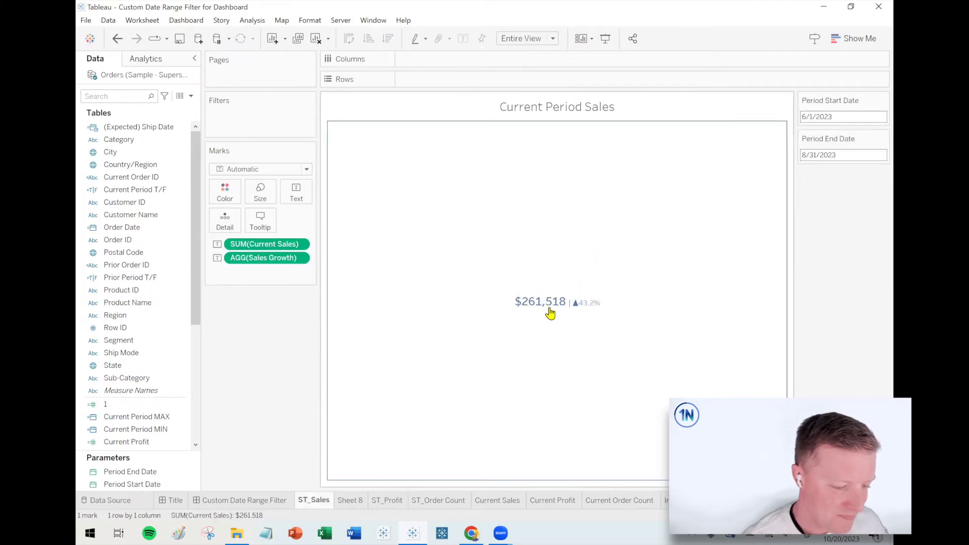
{"action": "left_click", "coordinate": [257, 502]}
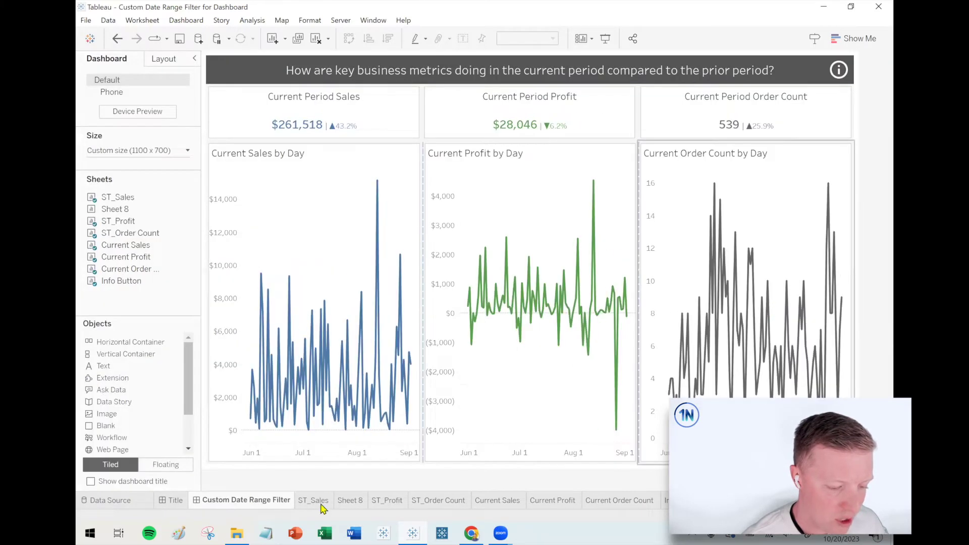
{"action": "left_click", "coordinate": [315, 502]}
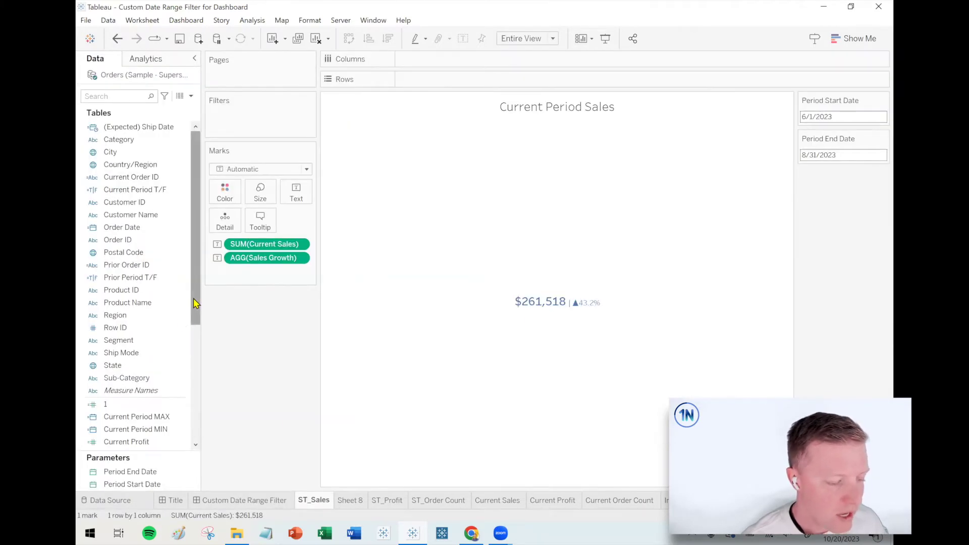
{"action": "left_click", "coordinate": [139, 191]}
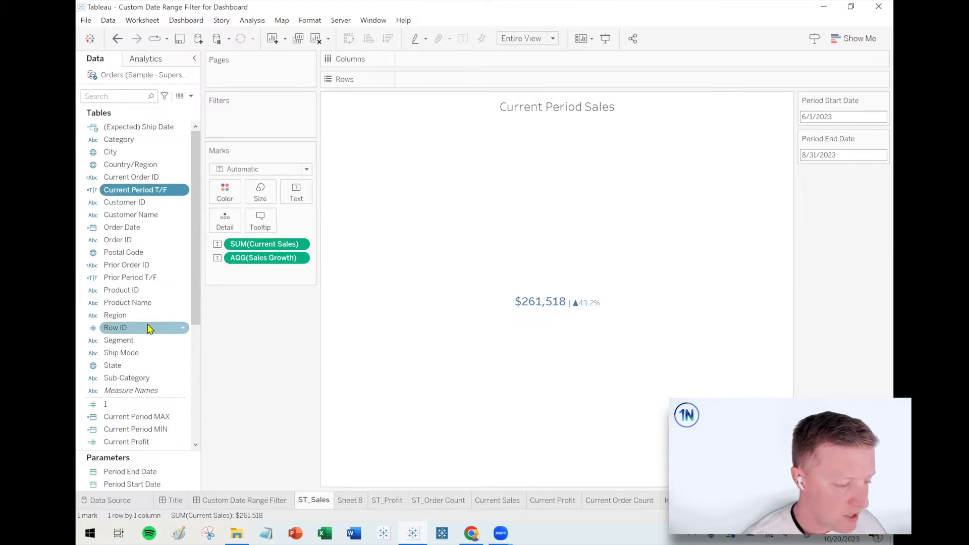
{"action": "left_click", "coordinate": [128, 279], "text": "ctrl"}
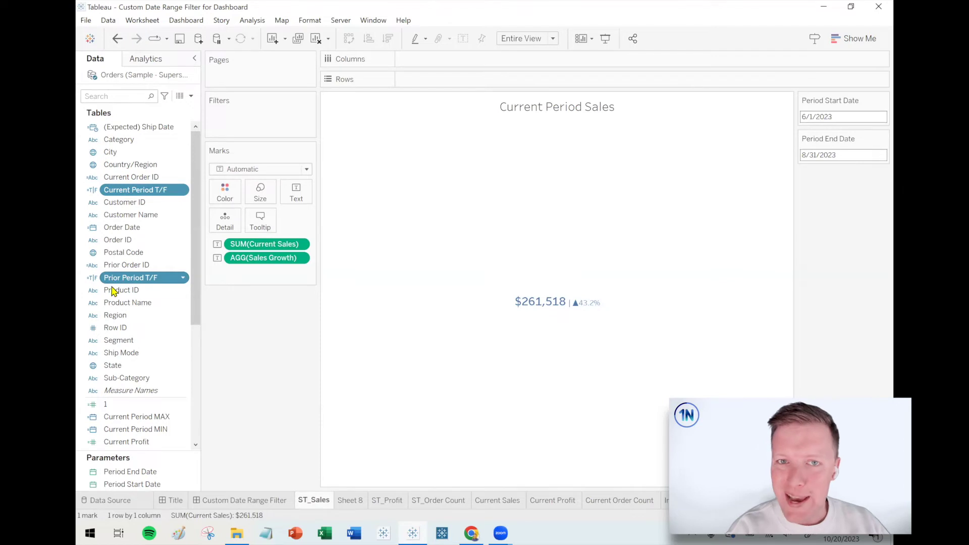
{"action": "scroll", "coordinate": [197, 318], "scroll_direction": "down", "scroll_amount": 2}
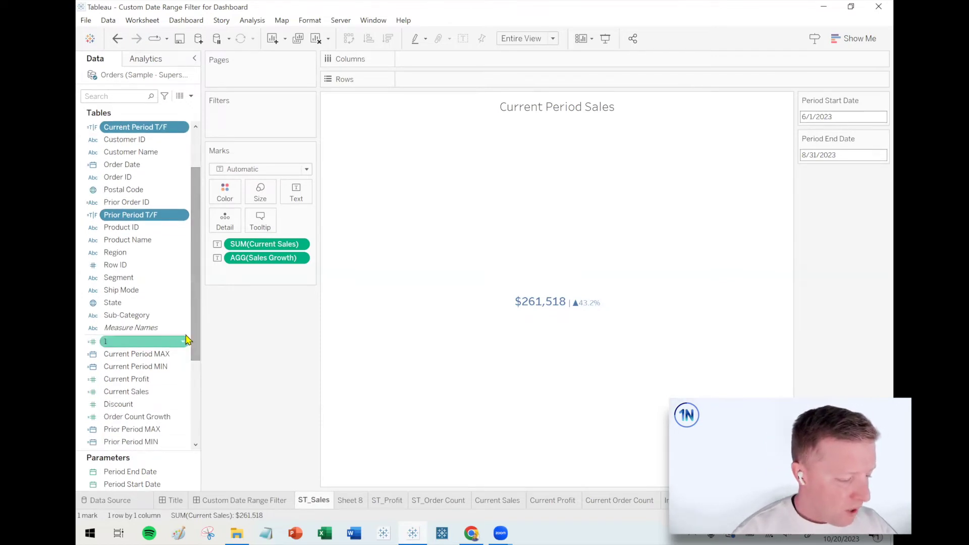
{"action": "scroll", "coordinate": [197, 399], "scroll_direction": "down", "scroll_amount": 4}
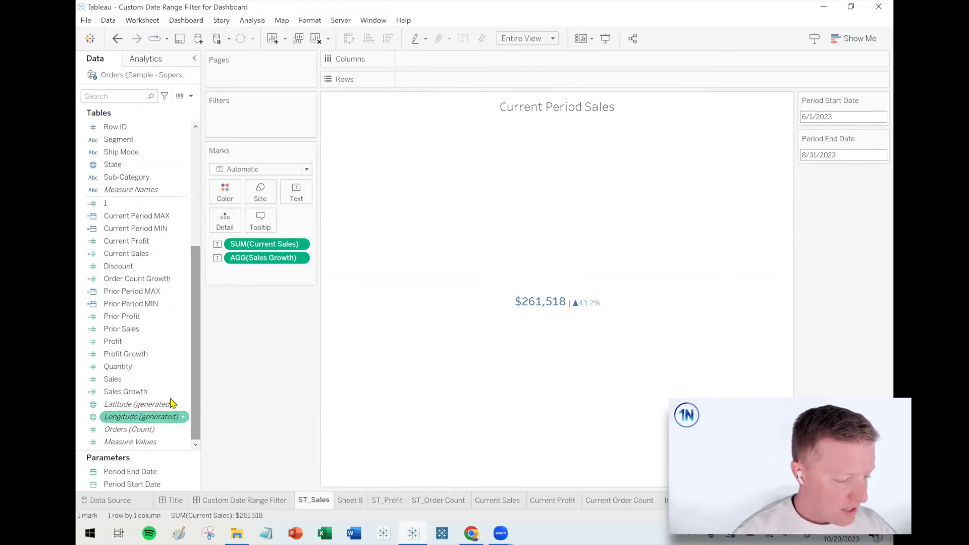
{"action": "left_click", "coordinate": [141, 254]}
{"action": "left_click", "coordinate": [133, 329]}
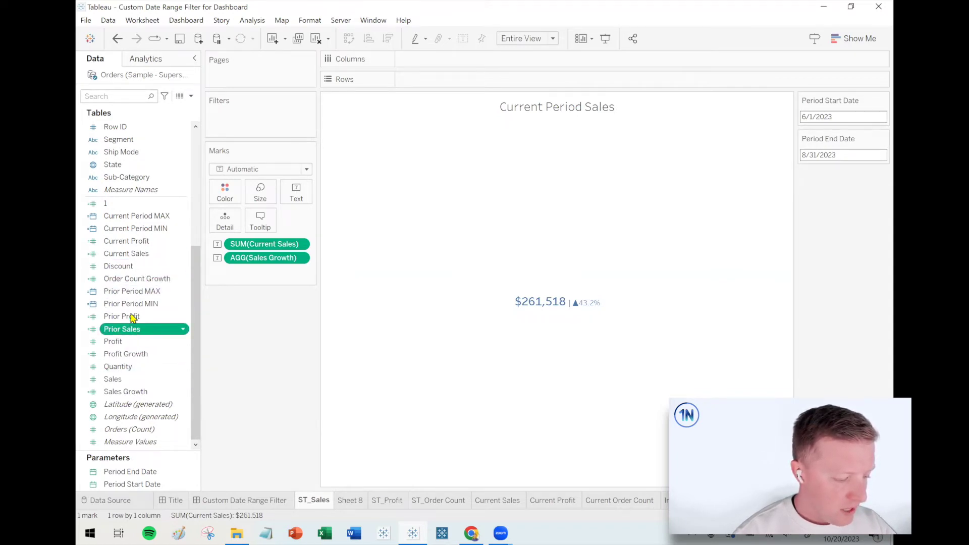
{"action": "left_click", "coordinate": [139, 257]}
{"action": "right_click", "coordinate": [139, 259]}
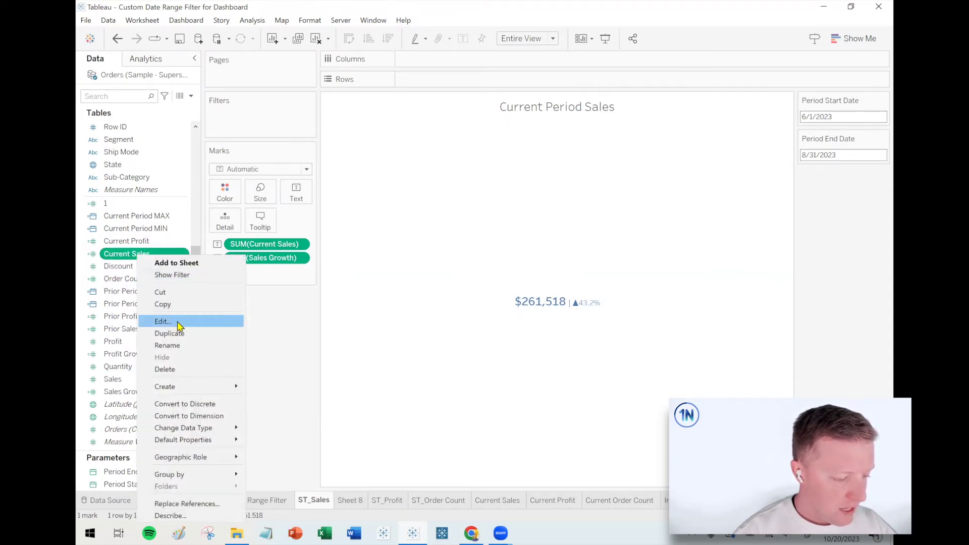
{"action": "left_click", "coordinate": [177, 322]}
{"action": "scroll", "coordinate": [361, 353], "scroll_direction": "up", "scroll_amount": 3}
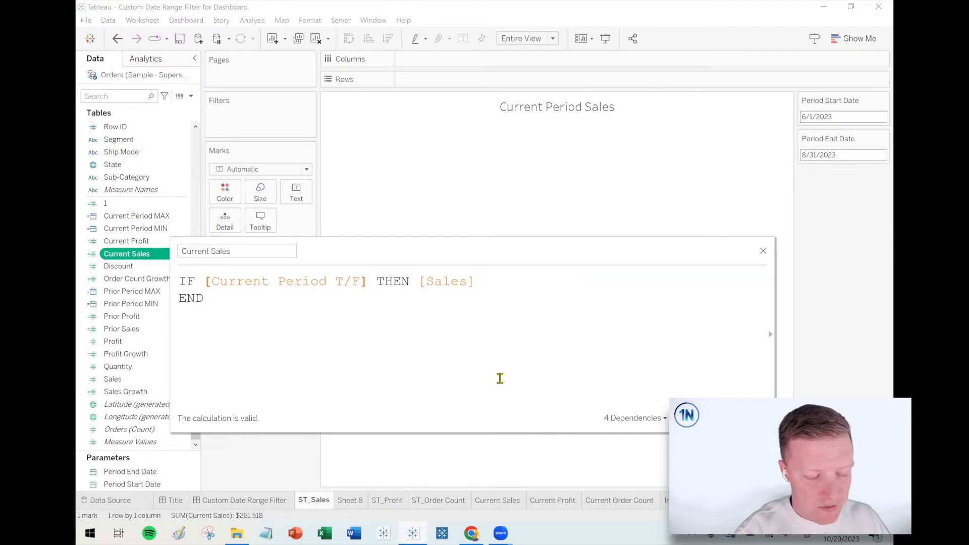
{"action": "type", "text": "= "}
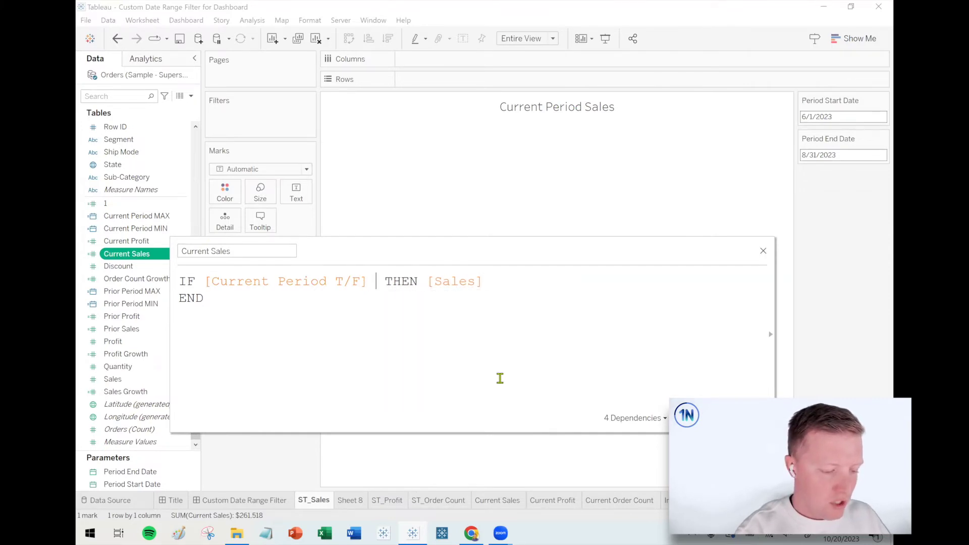
{"action": "type", "text": "TRUE"}
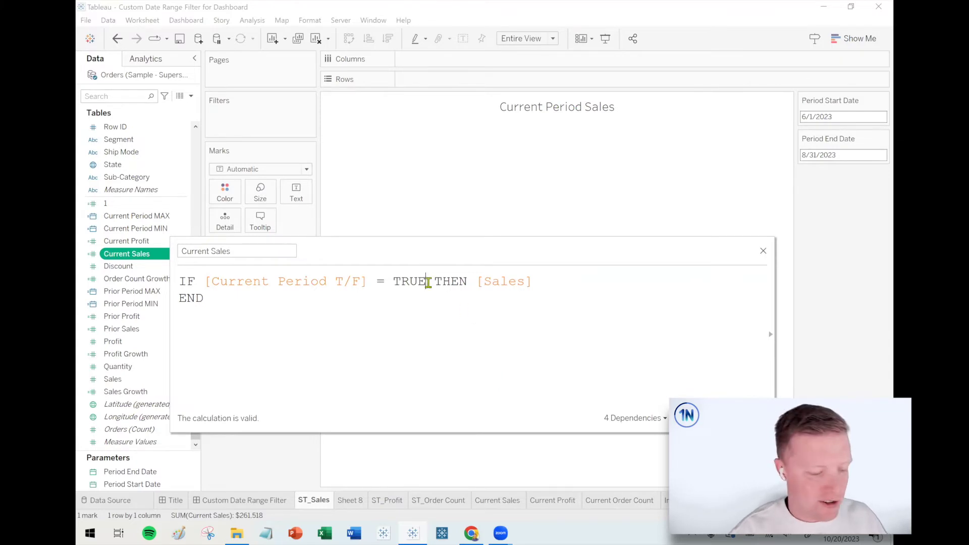
{"action": "left_click_drag", "start_coordinate": [428, 283], "coordinate": [367, 284]}
{"action": "key", "text": "BackSpace"}
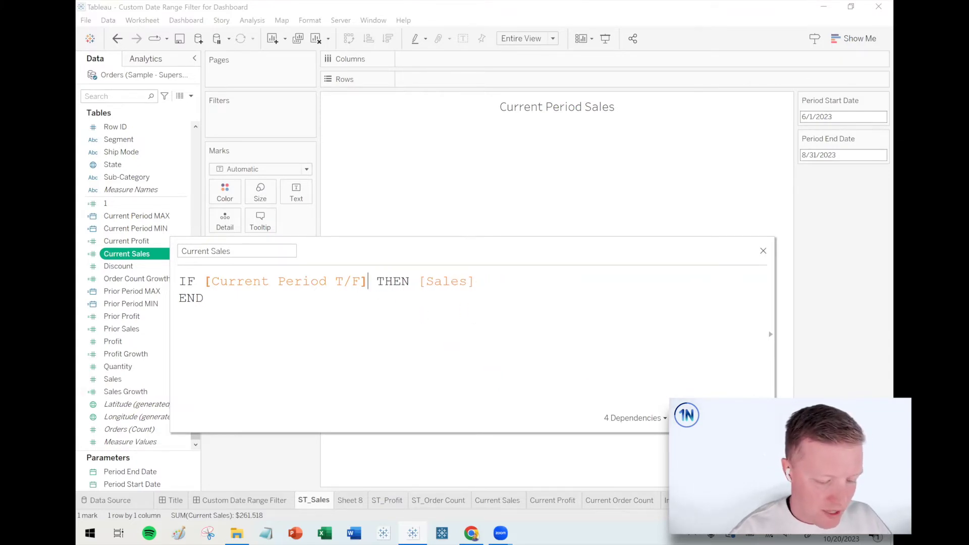
{"action": "left_click", "coordinate": [755, 418]}
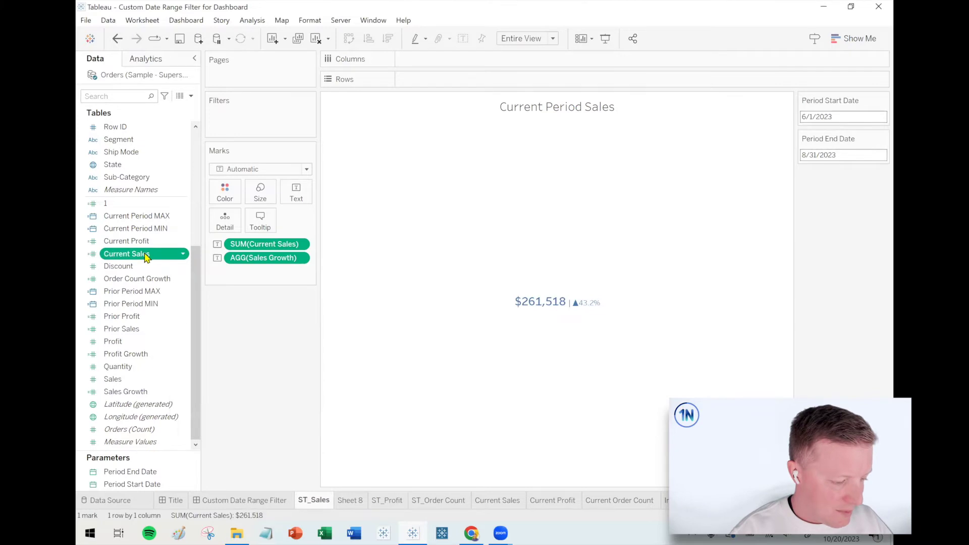
{"action": "right_click", "coordinate": [150, 339]}
{"action": "left_click", "coordinate": [169, 130]}
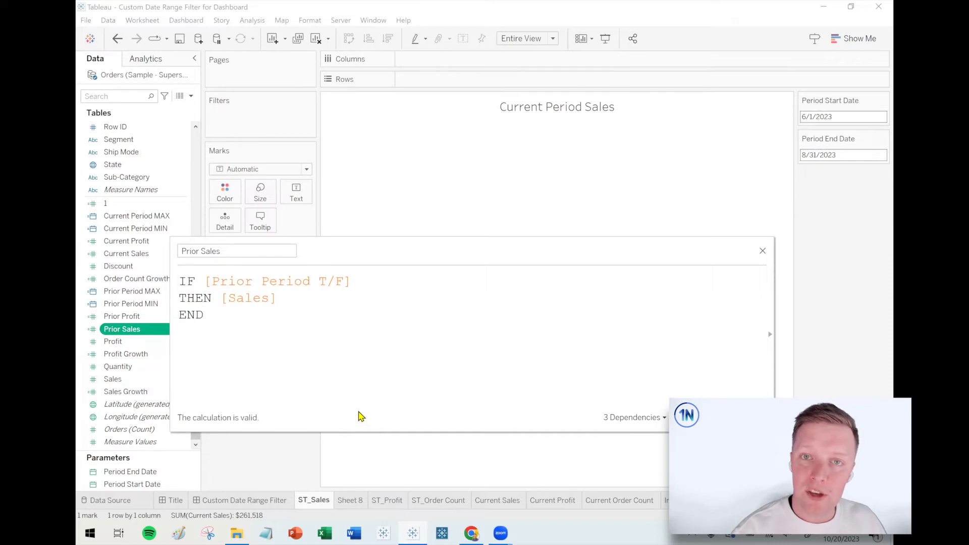
{"action": "left_click", "coordinate": [763, 253]}
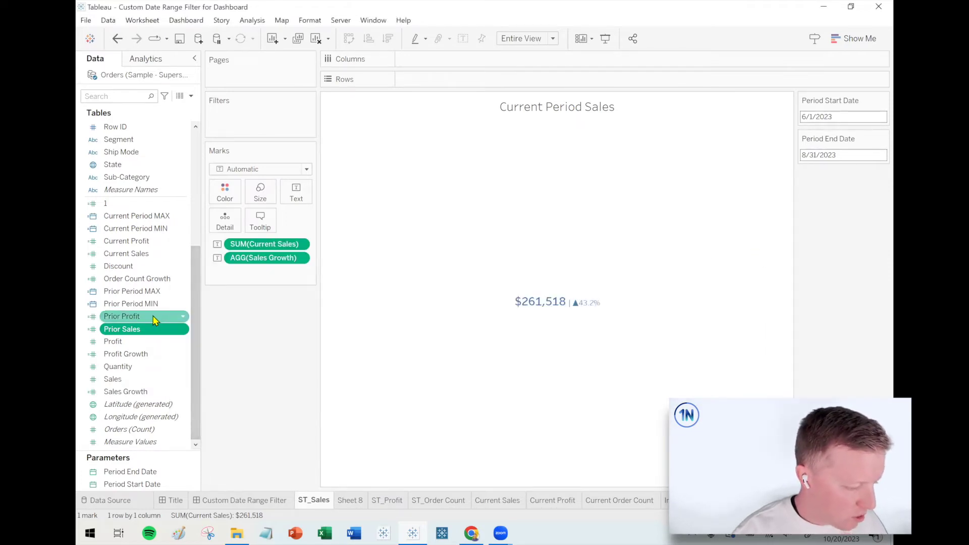
{"action": "left_click", "coordinate": [153, 394]}
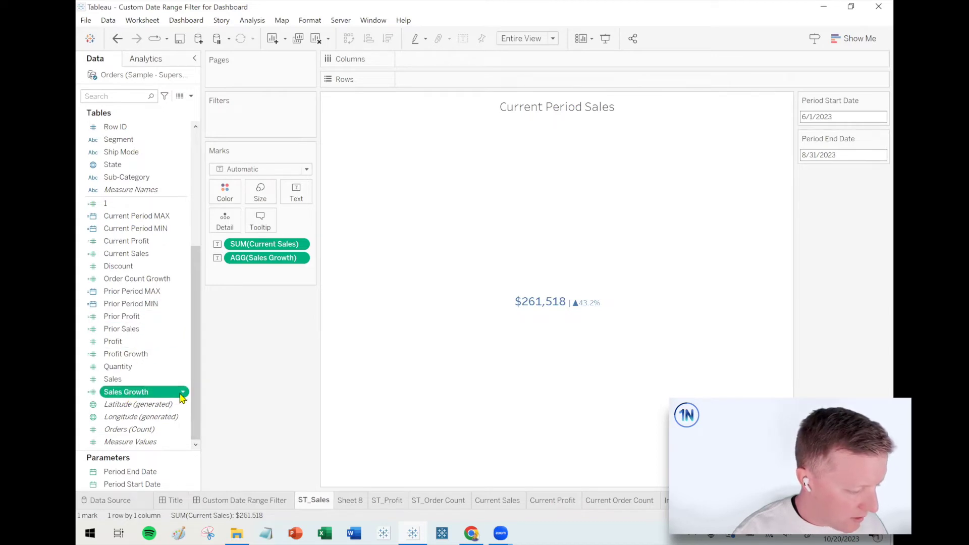
{"action": "left_click", "coordinate": [183, 392]}
{"action": "left_click", "coordinate": [242, 206]}
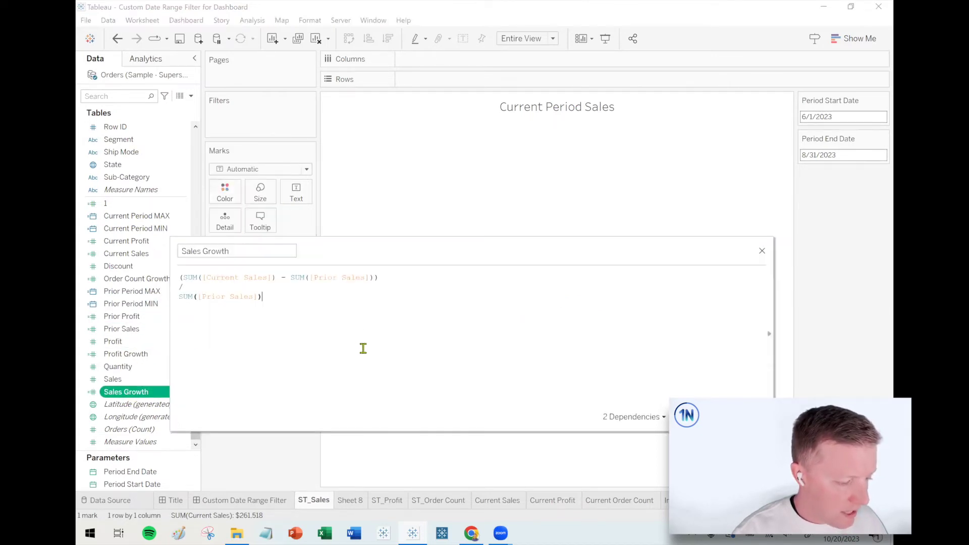
{"action": "scroll", "coordinate": [363, 348], "scroll_direction": "up", "scroll_amount": 2, "text": "ctrl"}
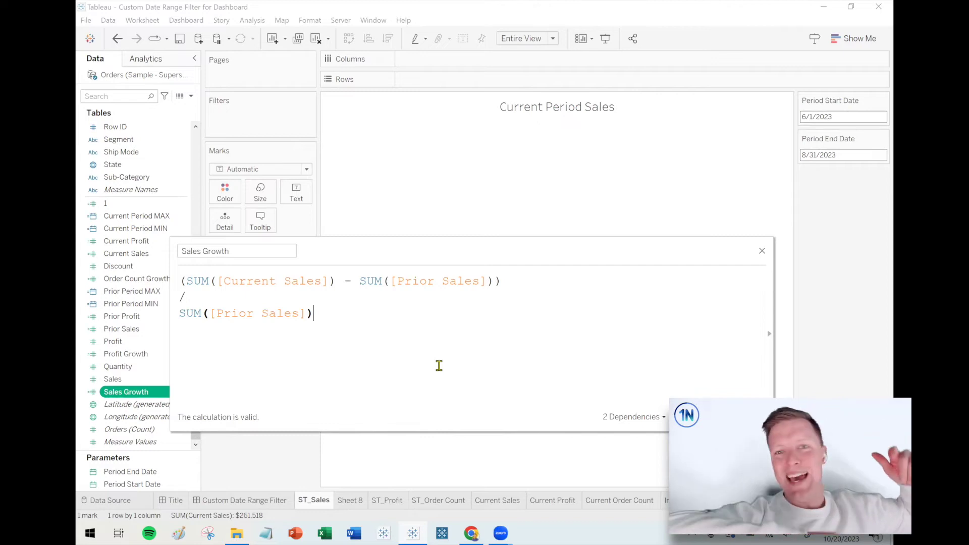
{"action": "left_click", "coordinate": [747, 417]}
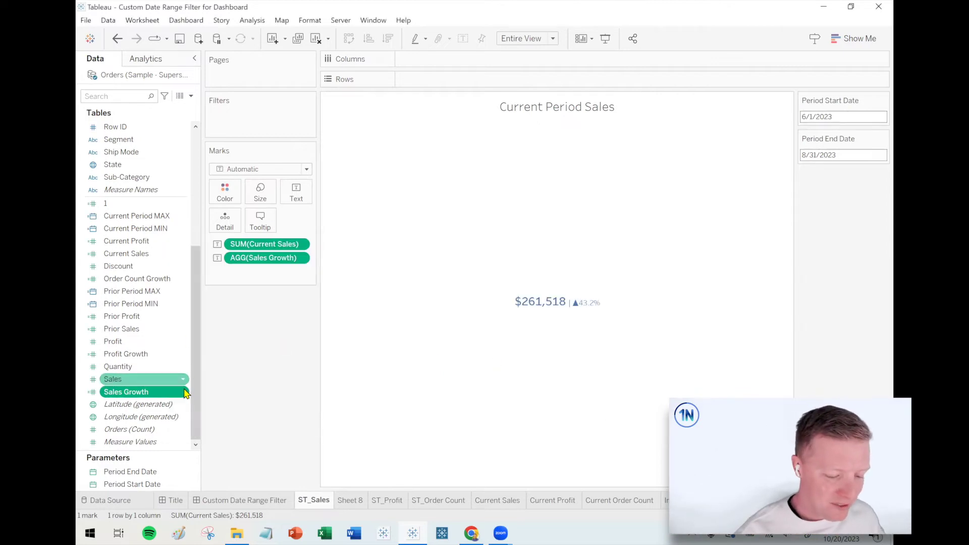
{"action": "left_click", "coordinate": [255, 499]}
{"action": "left_click", "coordinate": [317, 510]}
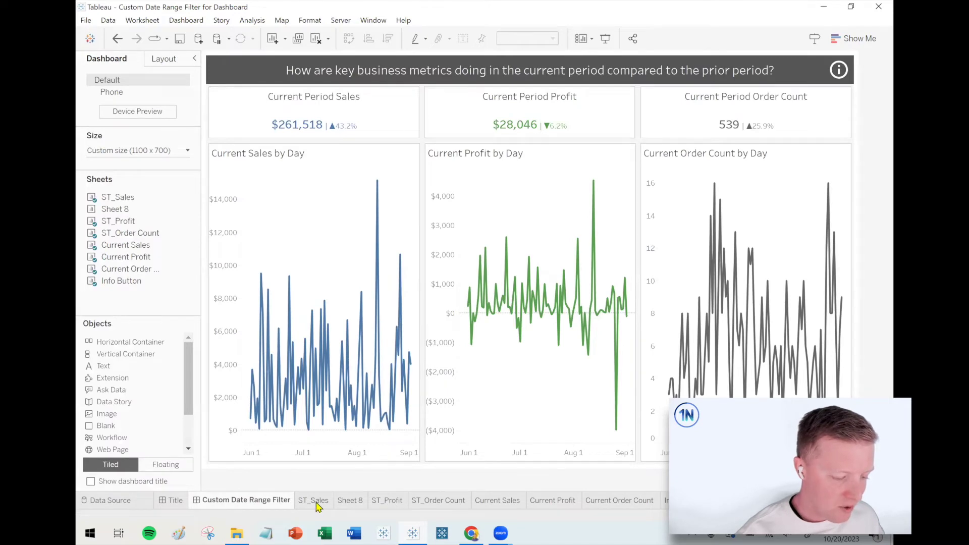
{"action": "right_click", "coordinate": [182, 392]}
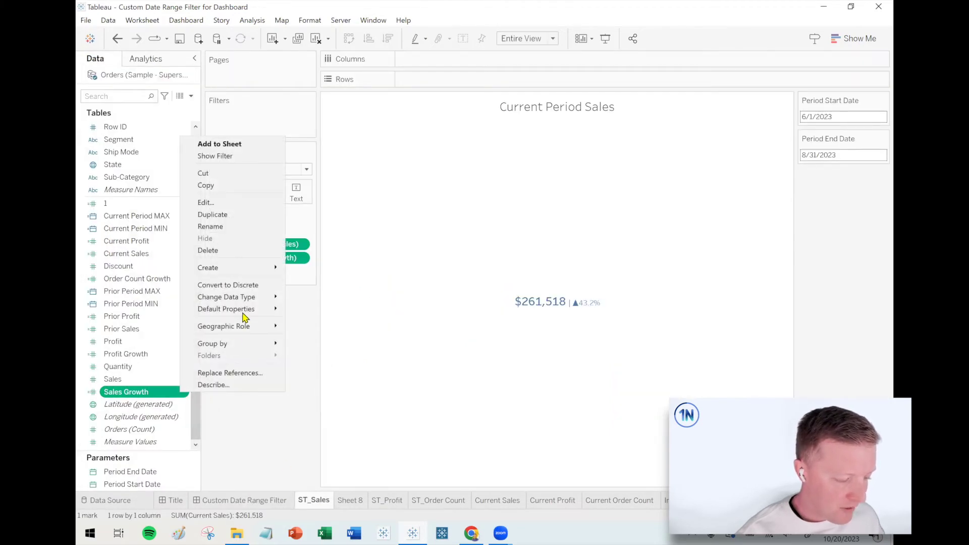
{"action": "mouse_move", "coordinate": [252, 315]}
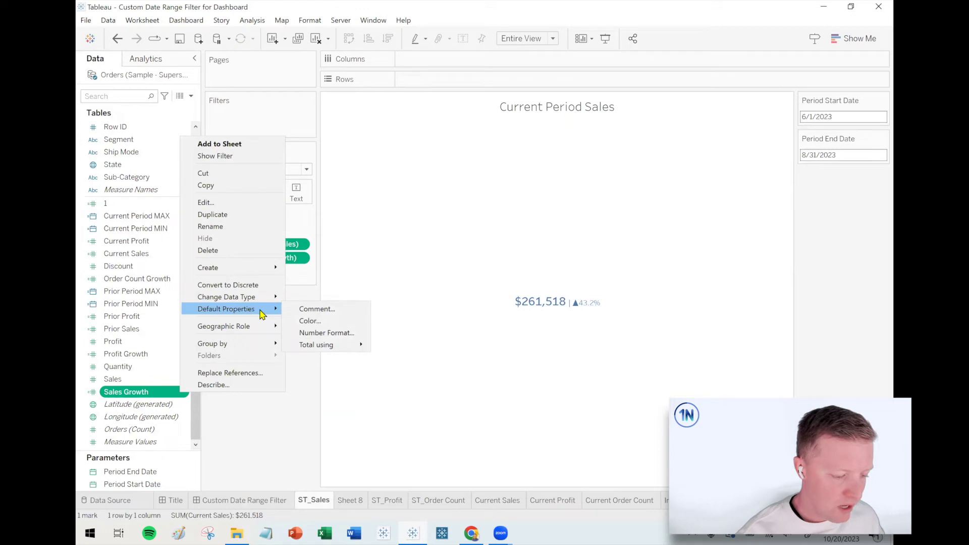
{"action": "left_click", "coordinate": [304, 333]}
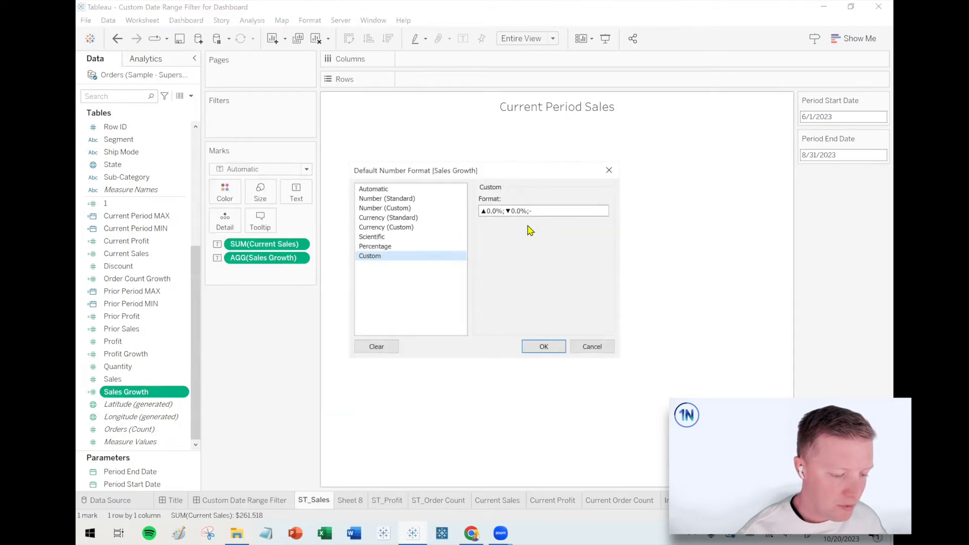
{"action": "left_click", "coordinate": [499, 212]}
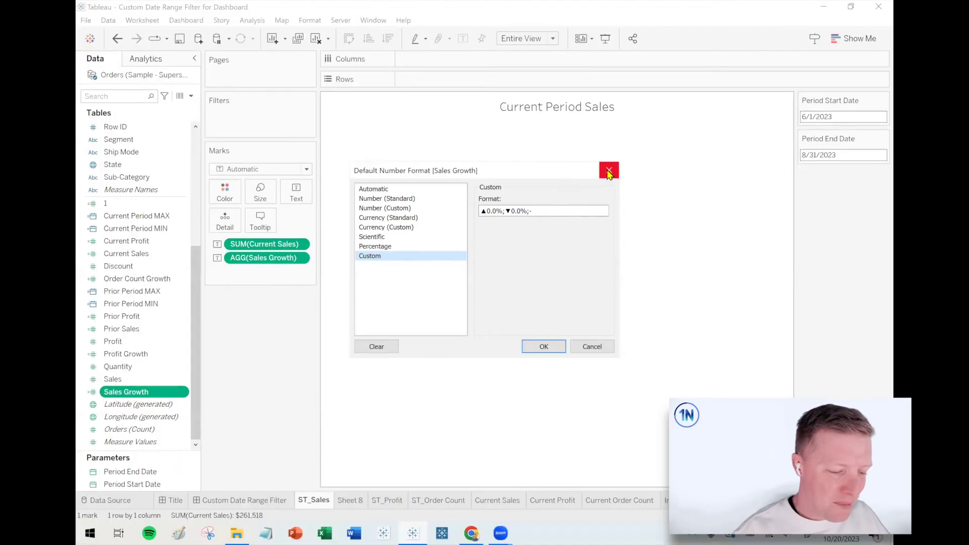
{"action": "left_click", "coordinate": [631, 155]}
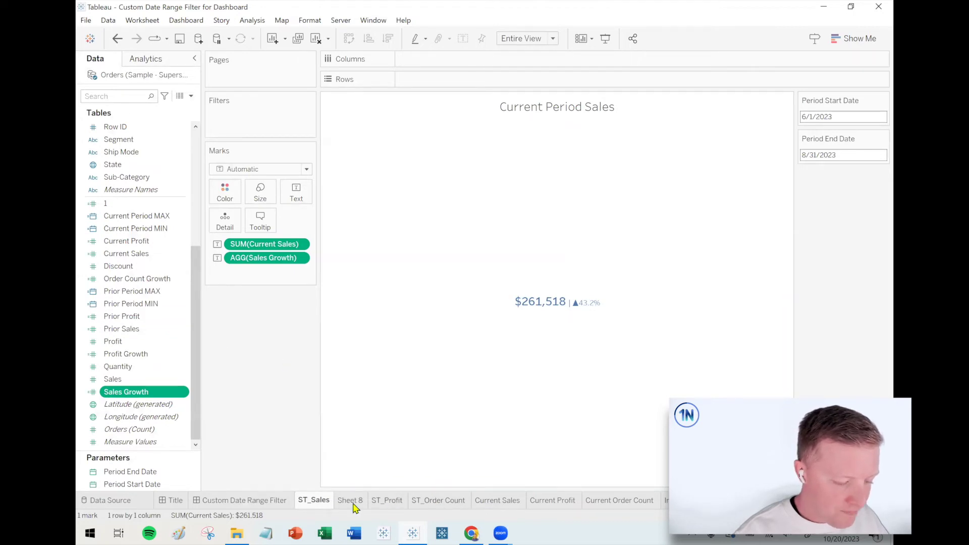
Step: Open the daily sales chart's worksheet from the dashboard and show both Period Start and End Date controls
{"action": "left_click", "coordinate": [266, 500]}
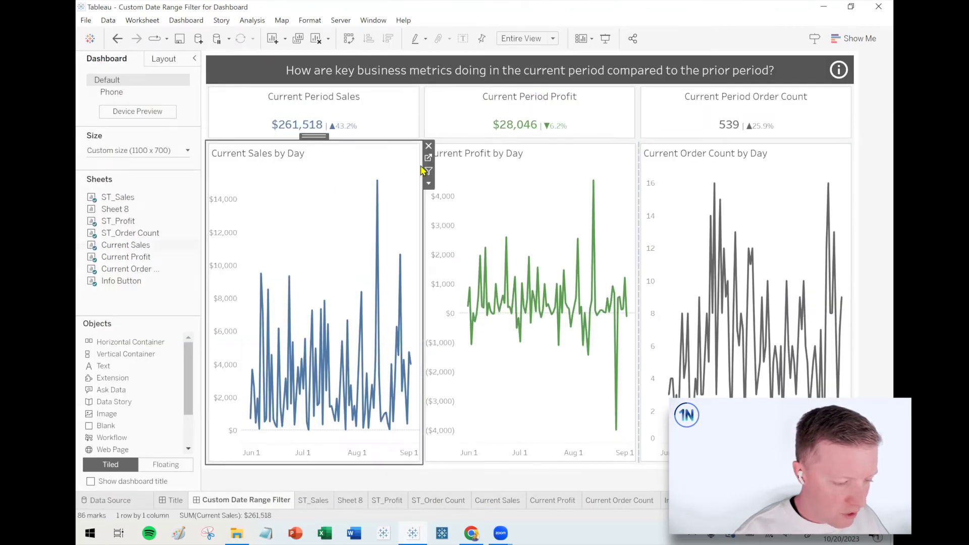
{"action": "left_click", "coordinate": [429, 159]}
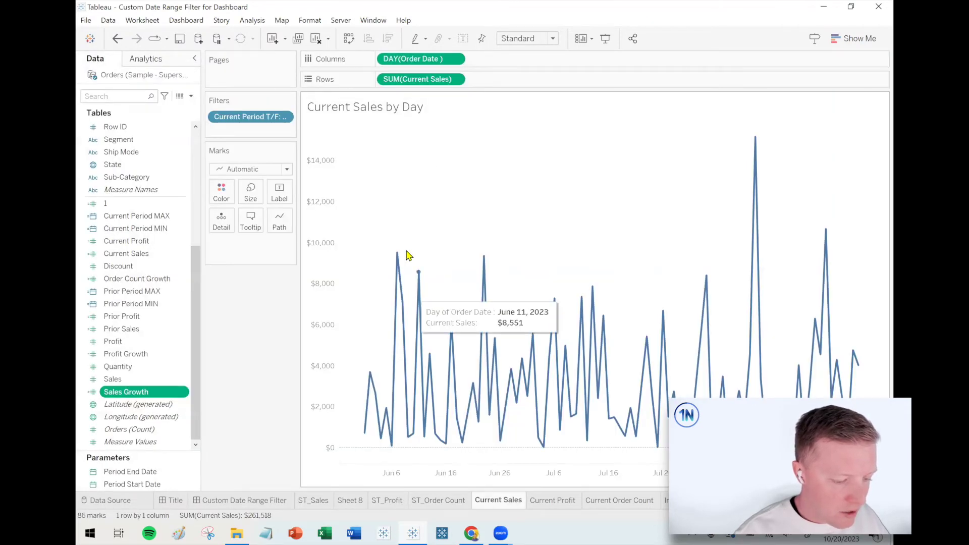
{"action": "mouse_move", "coordinate": [399, 263]}
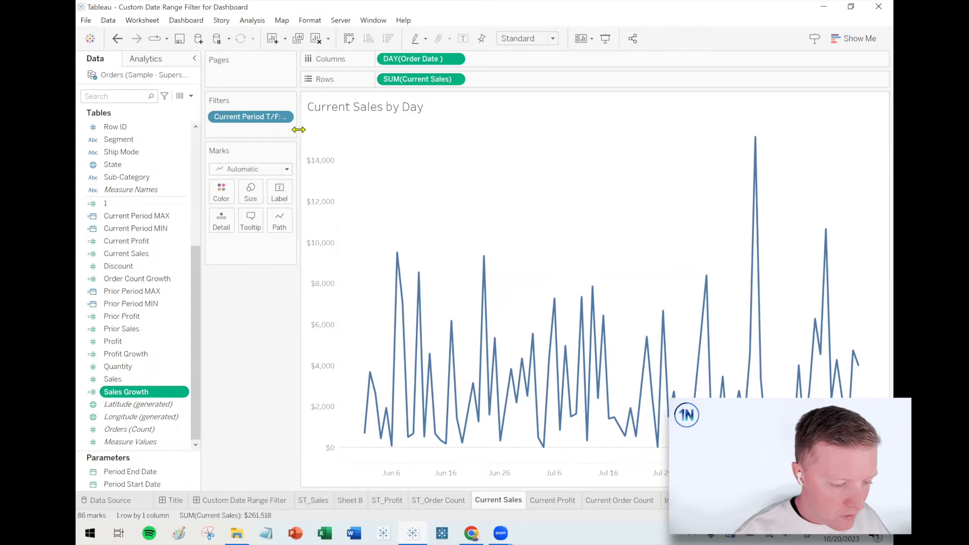
{"action": "left_click_drag", "start_coordinate": [299, 126], "coordinate": [309, 126]}
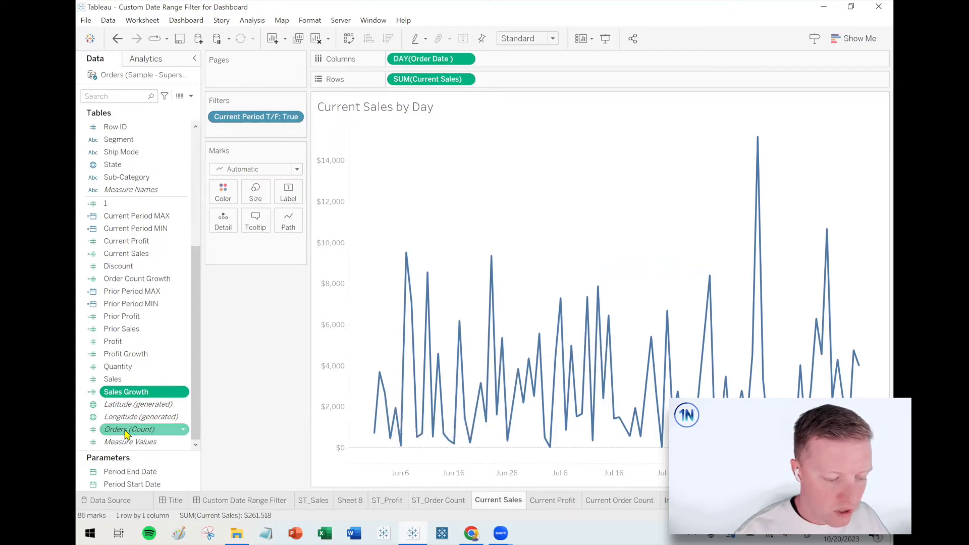
{"action": "right_click", "coordinate": [126, 482]}
{"action": "left_click", "coordinate": [146, 302]}
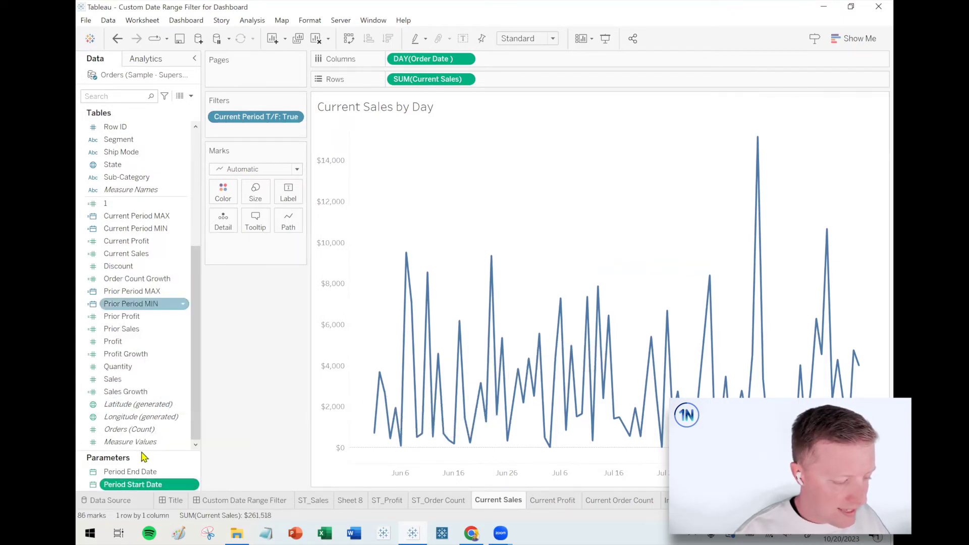
{"action": "right_click", "coordinate": [136, 472]}
{"action": "left_click", "coordinate": [151, 290]}
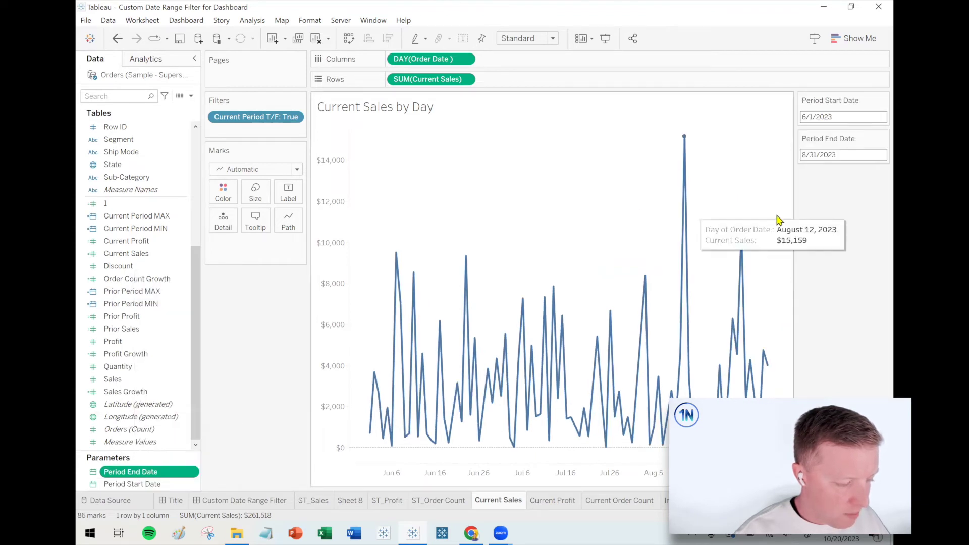
Step: Test the Period Start Date at July 1, 2023, then reset it to June 1, 2023
{"action": "left_click", "coordinate": [824, 117]}
{"action": "left_click", "coordinate": [876, 130]}
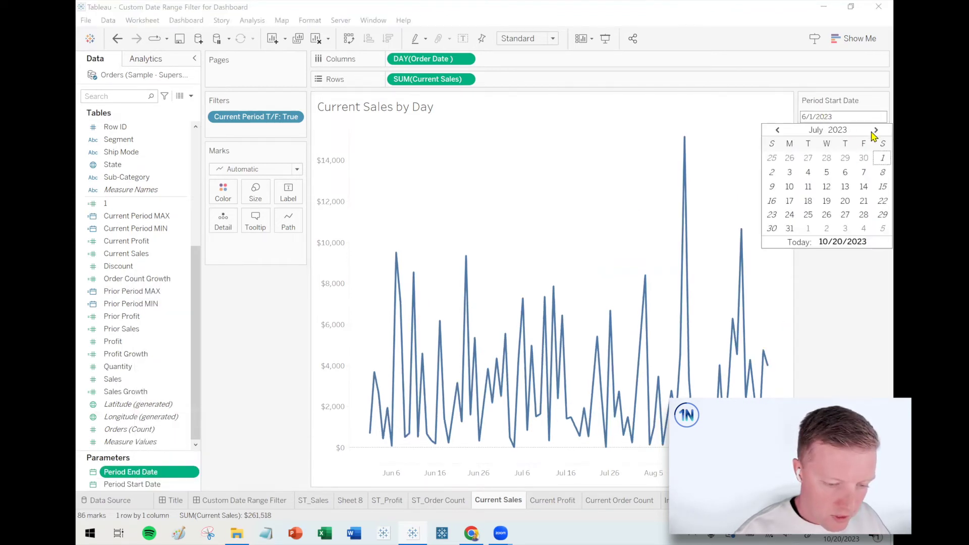
{"action": "left_click", "coordinate": [882, 159]}
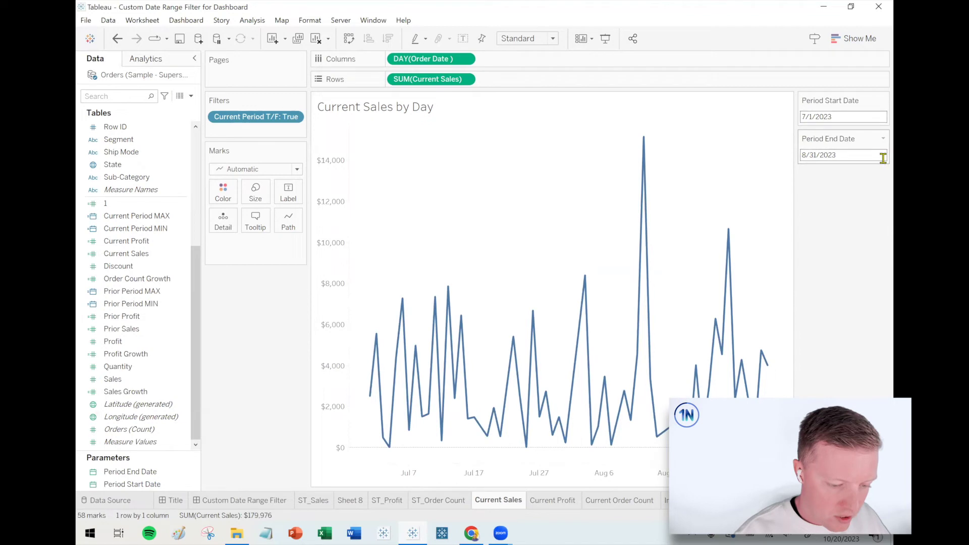
{"action": "left_click", "coordinate": [843, 117]}
{"action": "left_click", "coordinate": [778, 130]}
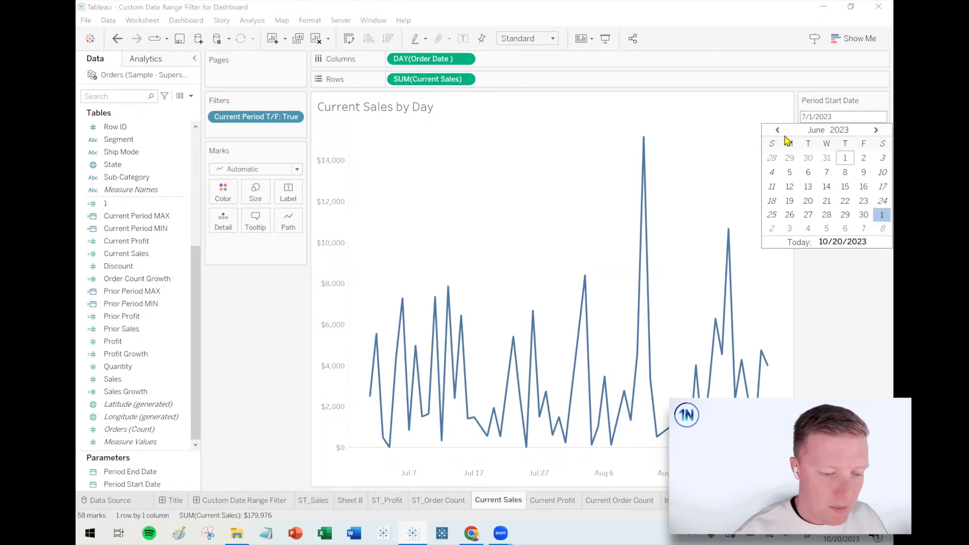
{"action": "left_click", "coordinate": [851, 159]}
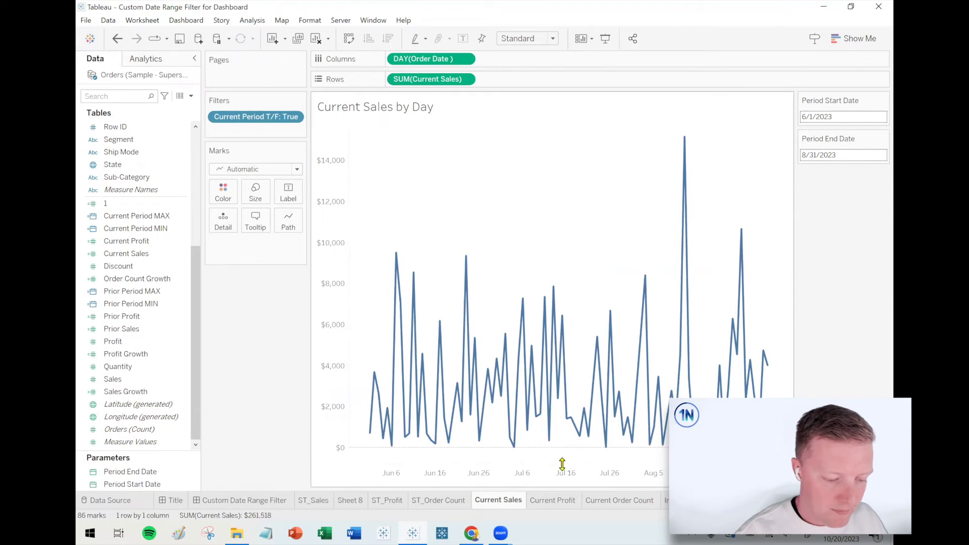
{"action": "left_click", "coordinate": [666, 500]}
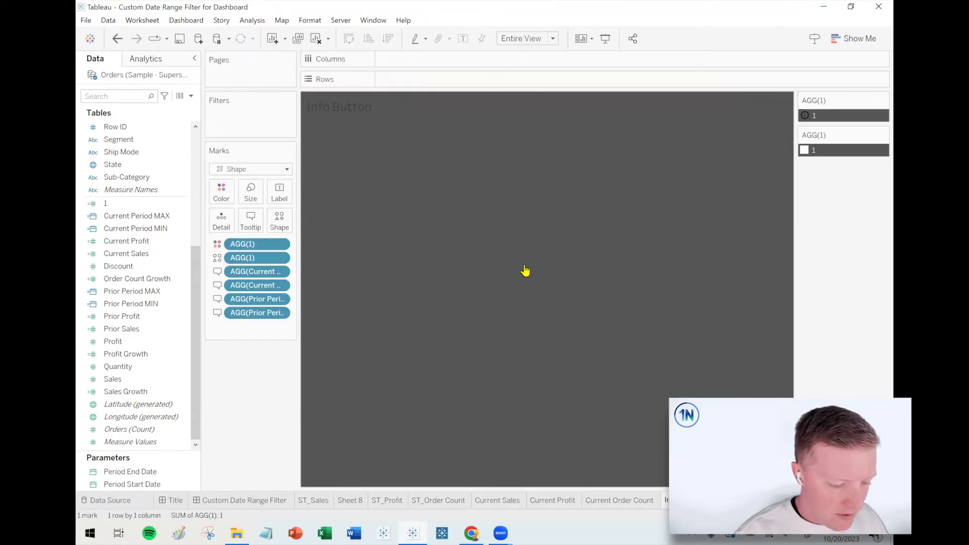
Step: On the Info Button sheet, review the Current Period MIN formula and close the editor
{"action": "mouse_move", "coordinate": [513, 271]}
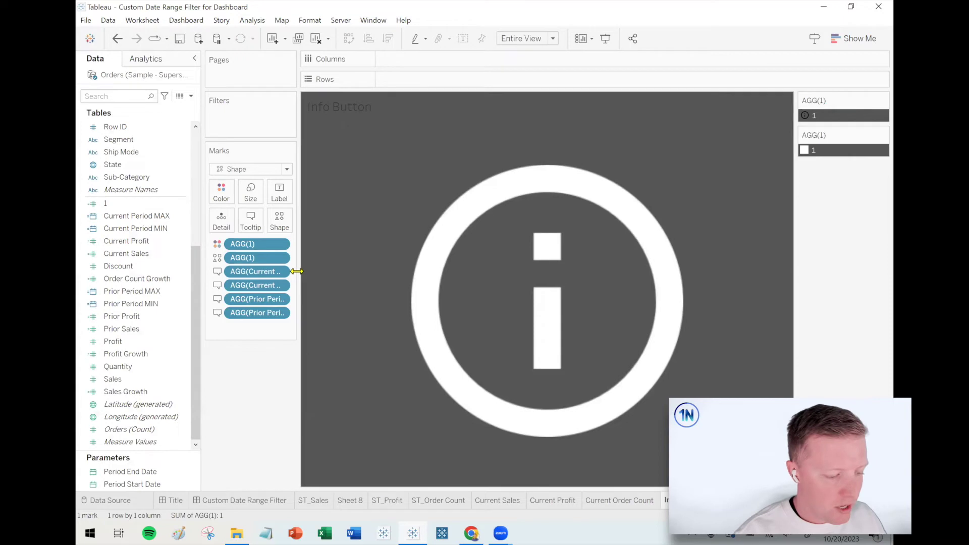
{"action": "left_click_drag", "start_coordinate": [299, 272], "coordinate": [357, 277]}
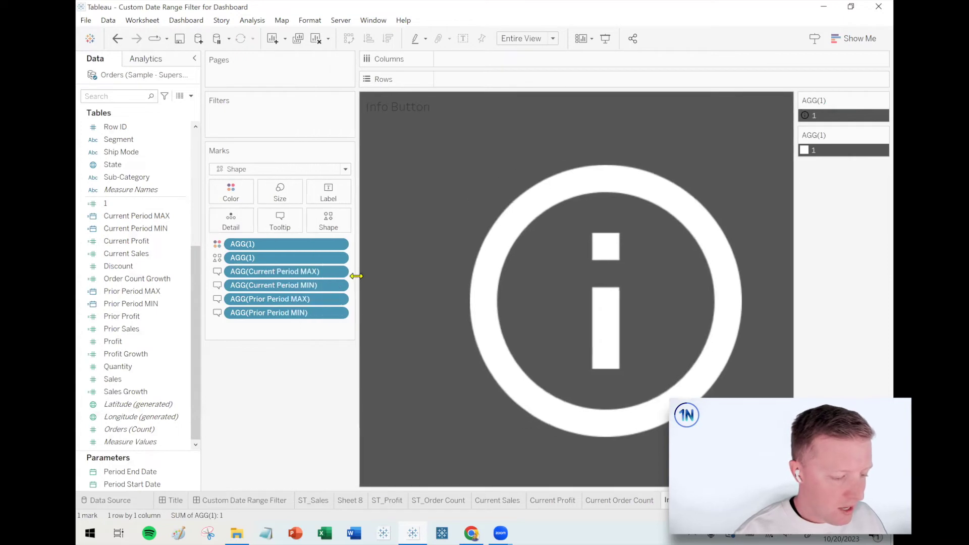
{"action": "right_click", "coordinate": [150, 229]}
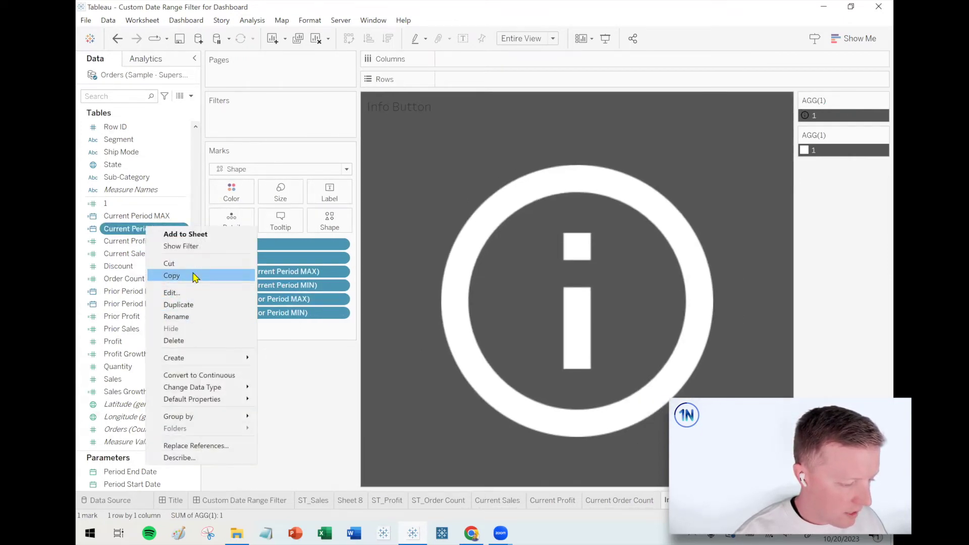
{"action": "left_click", "coordinate": [182, 293]}
{"action": "scroll", "coordinate": [399, 332], "scroll_direction": "up", "scroll_amount": 5}
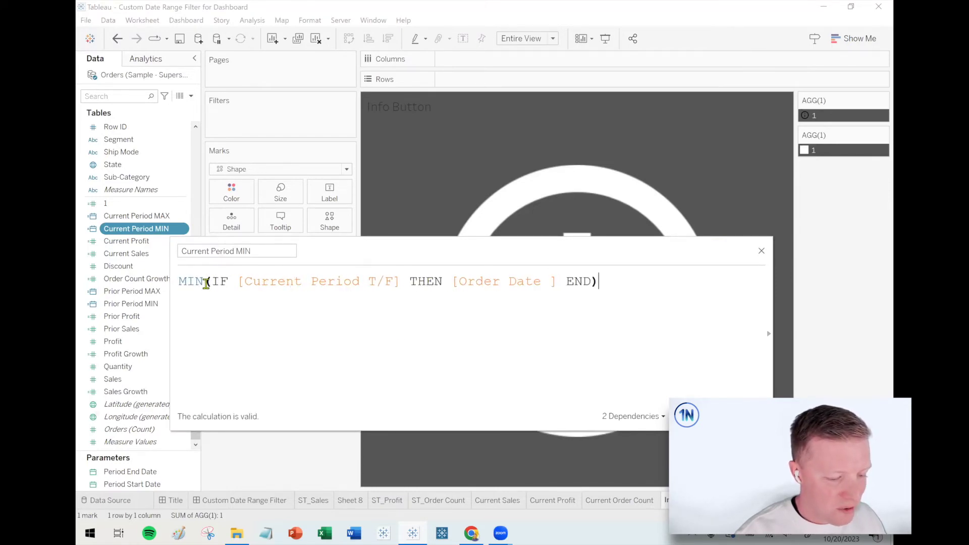
{"action": "left_click_drag", "start_coordinate": [180, 282], "coordinate": [632, 279]}
{"action": "left_click", "coordinate": [635, 299]}
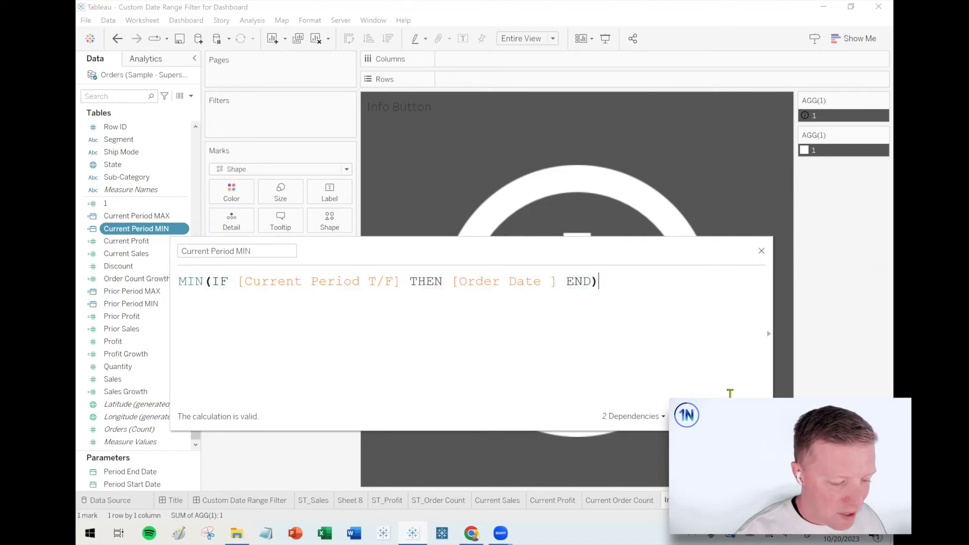
{"action": "key", "text": "Escape"}
Step: Review the Current Period MAX formula, then return to the date range dashboard
{"action": "right_click", "coordinate": [151, 216]}
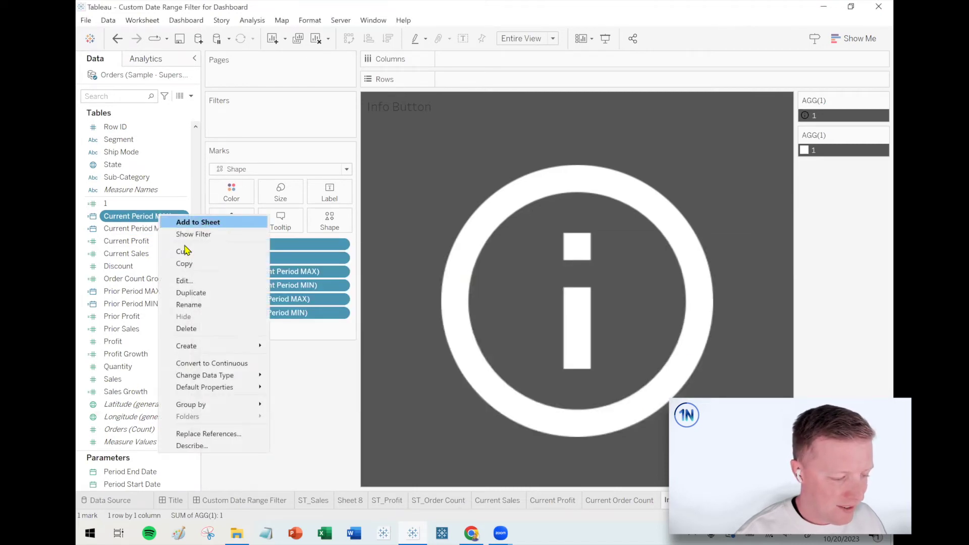
{"action": "left_click", "coordinate": [182, 281]}
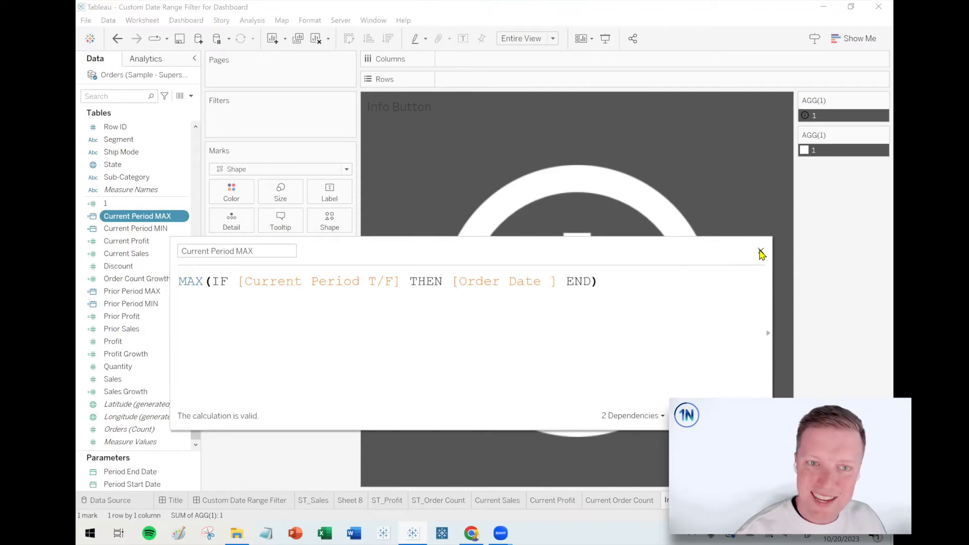
{"action": "left_click", "coordinate": [761, 253]}
{"action": "left_click", "coordinate": [247, 501]}
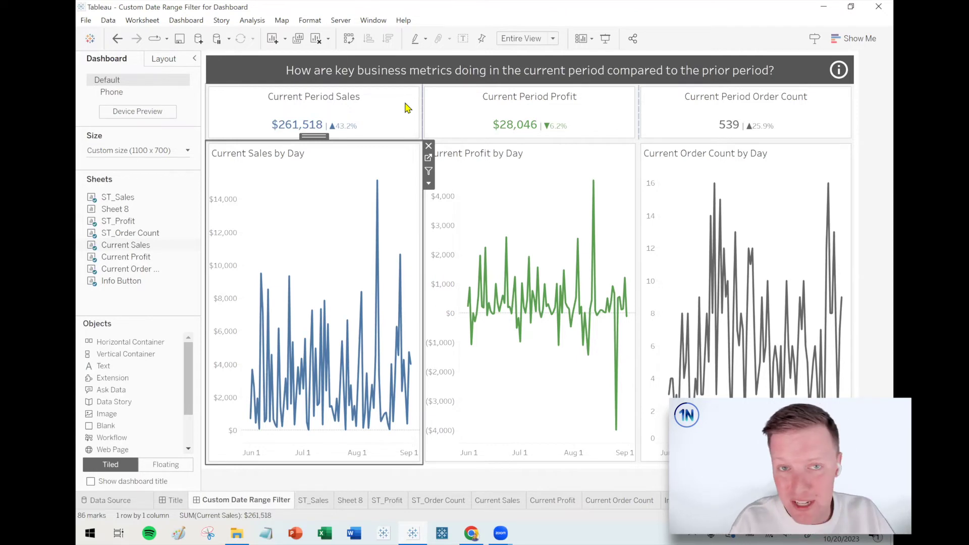
Step: Insert a tall horizontal container above the KPI tiles and add a text object reading 'Date Range'
{"action": "left_click_drag", "start_coordinate": [126, 342], "coordinate": [485, 100]}
{"action": "left_click_drag", "start_coordinate": [489, 138], "coordinate": [500, 206]}
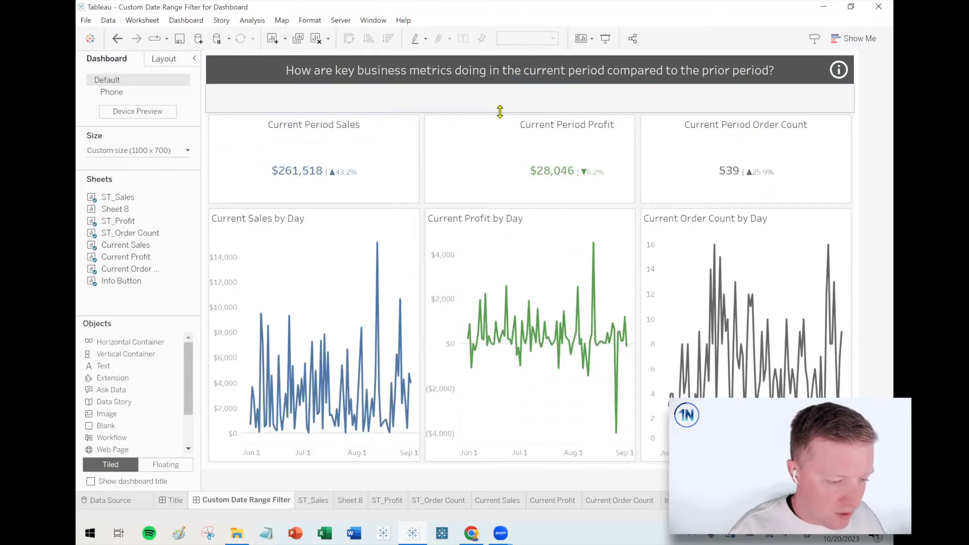
{"action": "left_click_drag", "start_coordinate": [500, 111], "coordinate": [502, 157]}
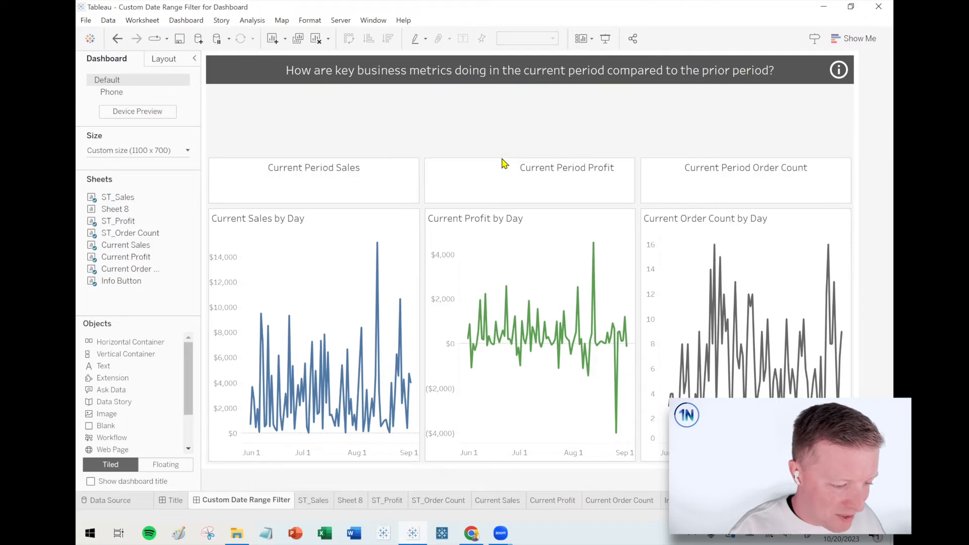
{"action": "left_click_drag", "start_coordinate": [102, 366], "coordinate": [445, 154]}
{"action": "type", "text": "Date"}
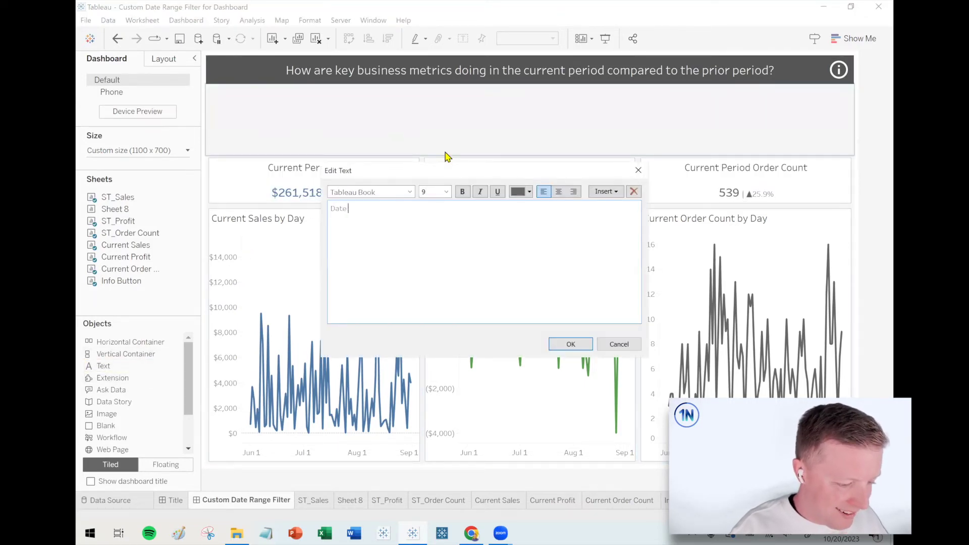
{"action": "type", "text": " Range"}
Step: Make the 'Date Range:' label 14 point and confirm it
{"action": "key", "text": "ctrl+a"}
{"action": "left_click", "coordinate": [446, 191]}
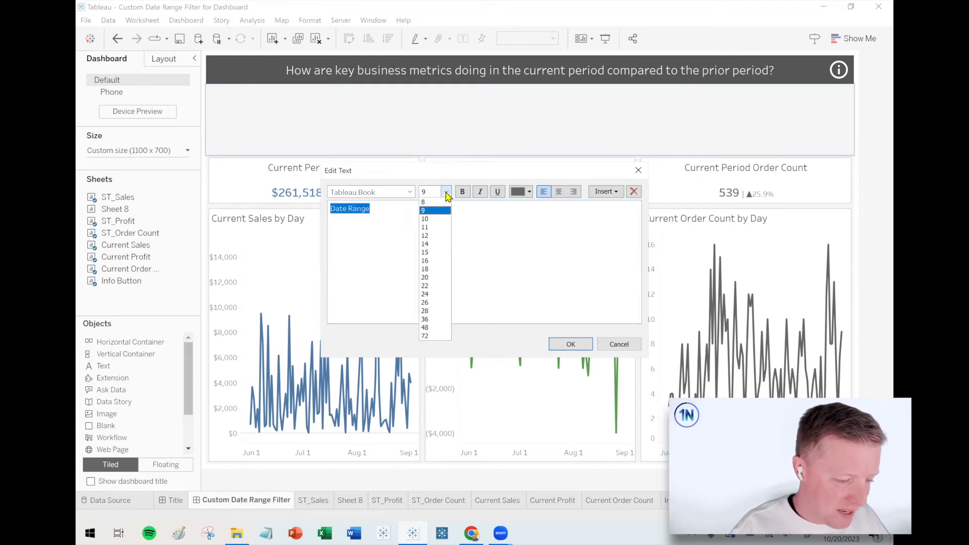
{"action": "left_click", "coordinate": [429, 241]}
{"action": "left_click", "coordinate": [429, 238]}
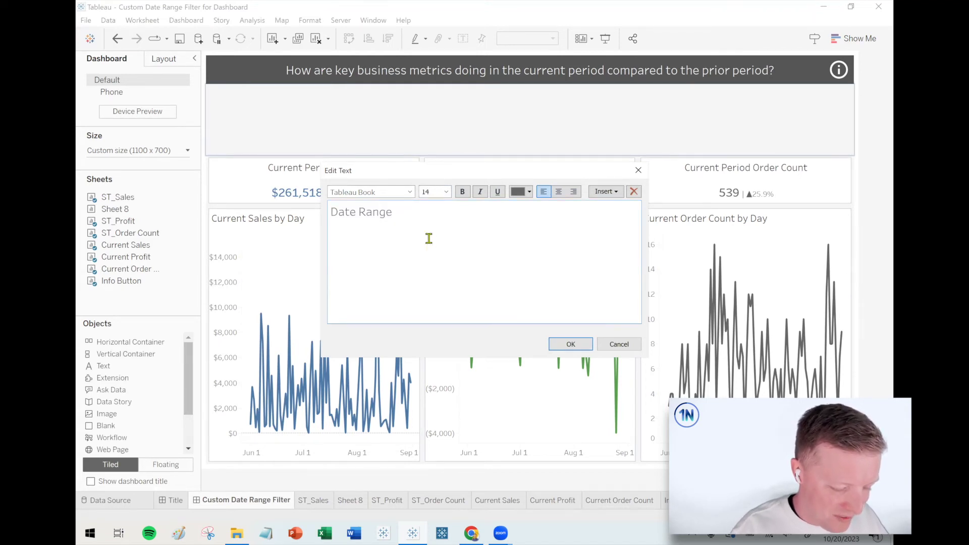
{"action": "left_click", "coordinate": [569, 344]}
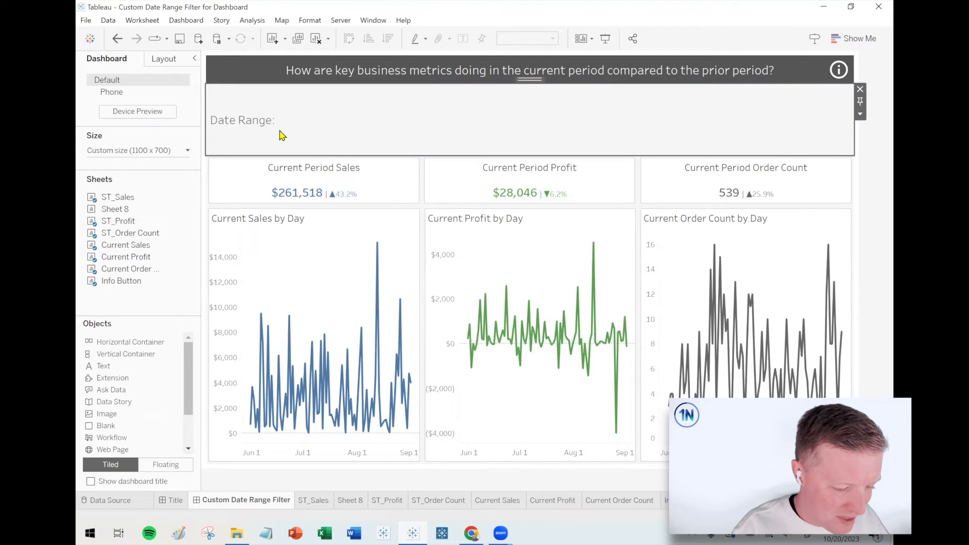
{"action": "left_click", "coordinate": [648, 248]}
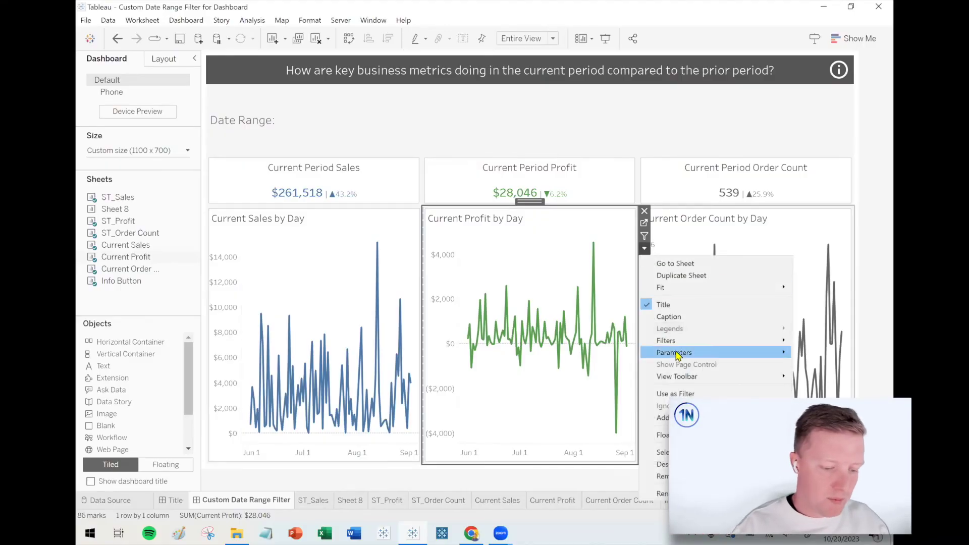
Step: Show the Period Start Date and Period End Date controls on the dashboard
{"action": "mouse_move", "coordinate": [678, 356]}
{"action": "left_click", "coordinate": [834, 364]}
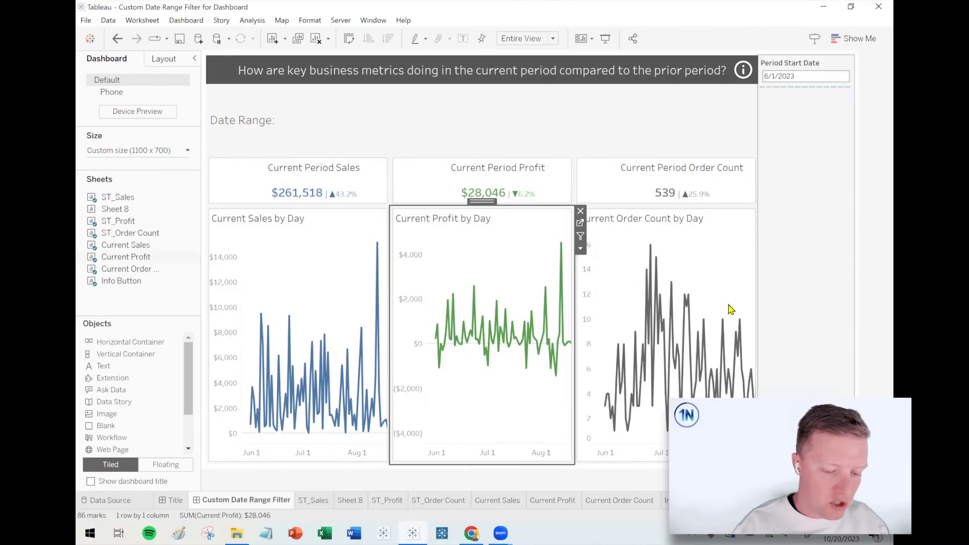
{"action": "left_click", "coordinate": [580, 248]}
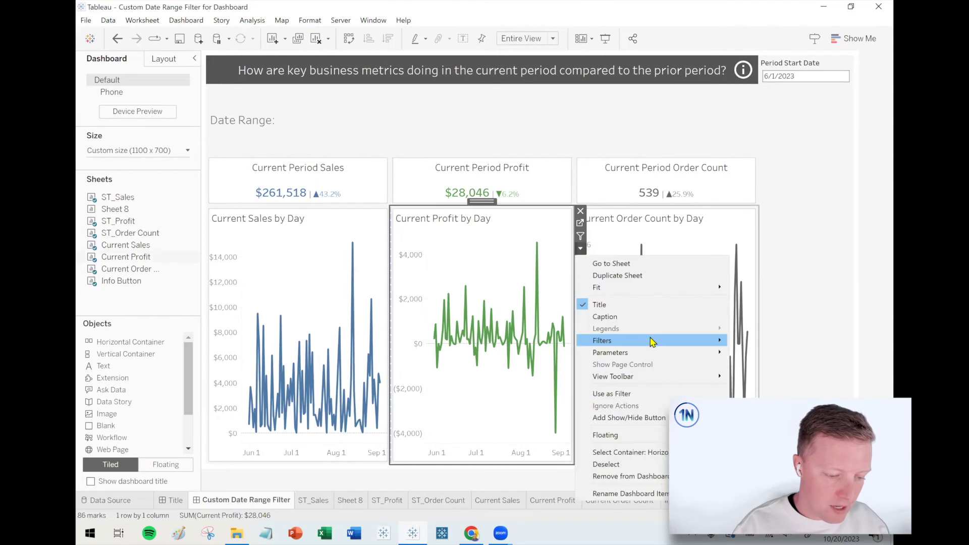
{"action": "mouse_move", "coordinate": [651, 341]}
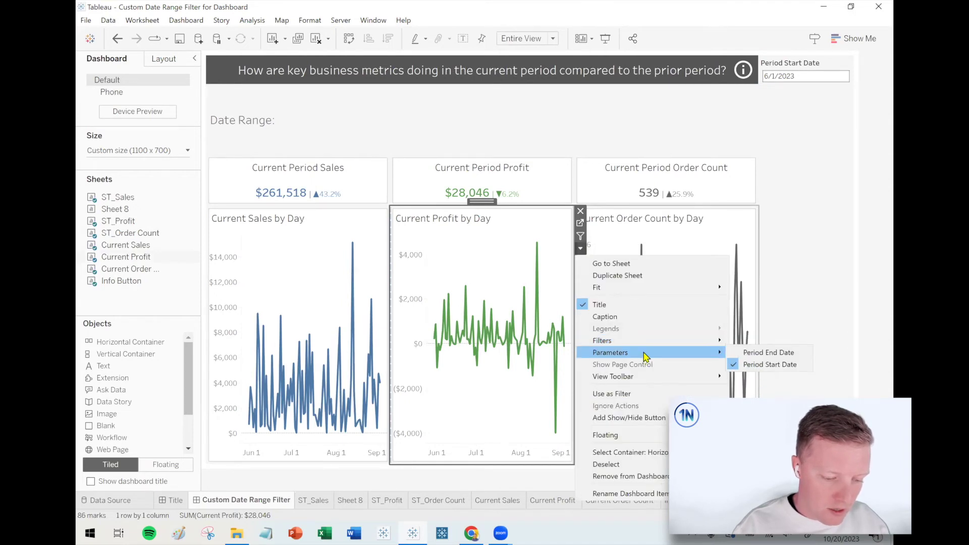
{"action": "left_click", "coordinate": [771, 354]}
Step: Move both period date controls into the Date Range row and shorten the row
{"action": "left_click", "coordinate": [807, 64]}
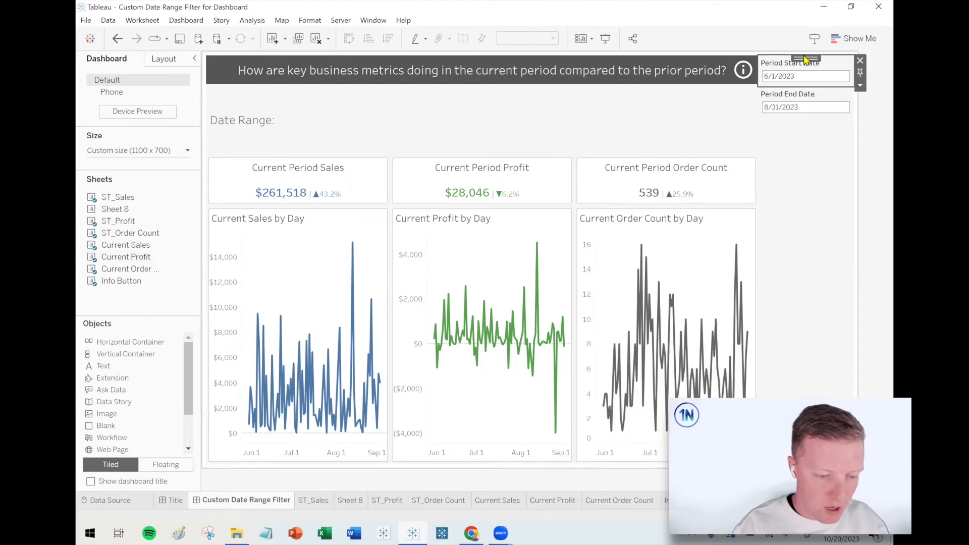
{"action": "left_click_drag", "start_coordinate": [802, 59], "coordinate": [603, 126]}
{"action": "left_click_drag", "start_coordinate": [807, 58], "coordinate": [725, 115]}
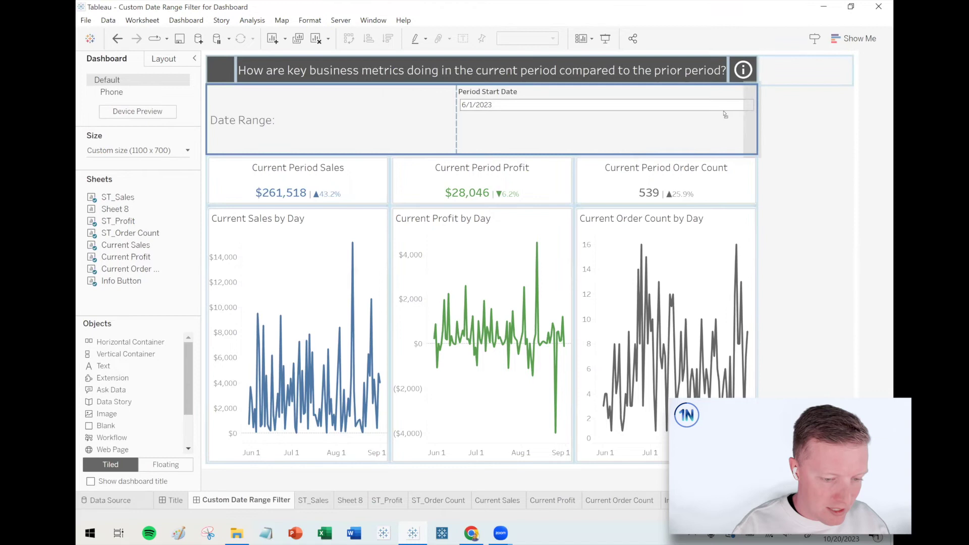
{"action": "left_click_drag", "start_coordinate": [486, 121], "coordinate": [482, 124]}
{"action": "left_click_drag", "start_coordinate": [426, 151], "coordinate": [426, 119]}
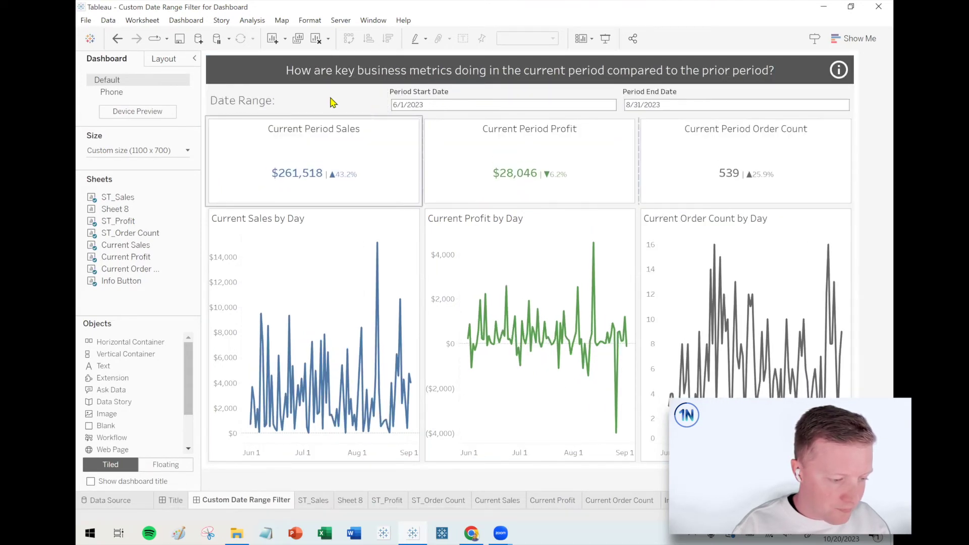
Step: Right-align the Date Range label and add a blank spacer at the header row's left
{"action": "double_click", "coordinate": [262, 104]}
{"action": "left_click", "coordinate": [573, 192]}
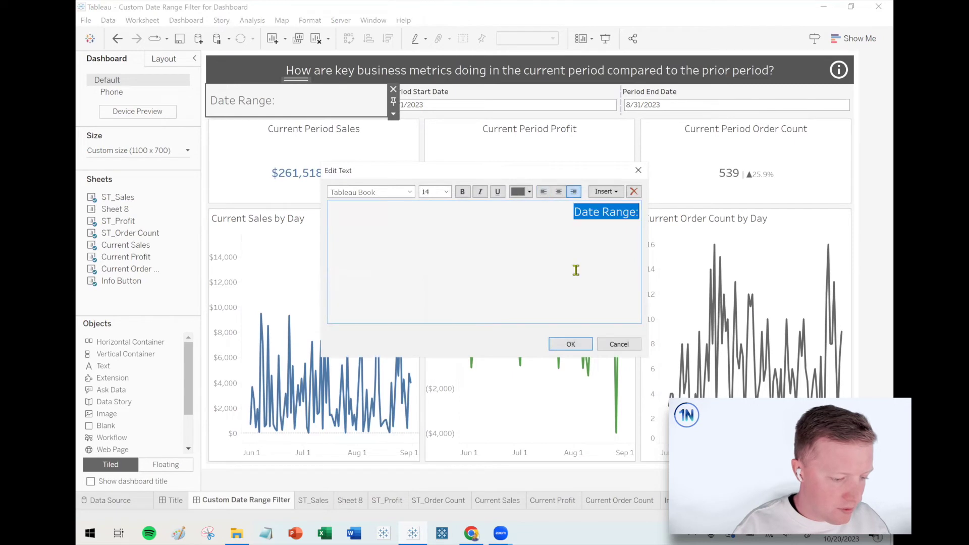
{"action": "left_click", "coordinate": [570, 344]}
{"action": "left_click_drag", "start_coordinate": [620, 104], "coordinate": [610, 103]}
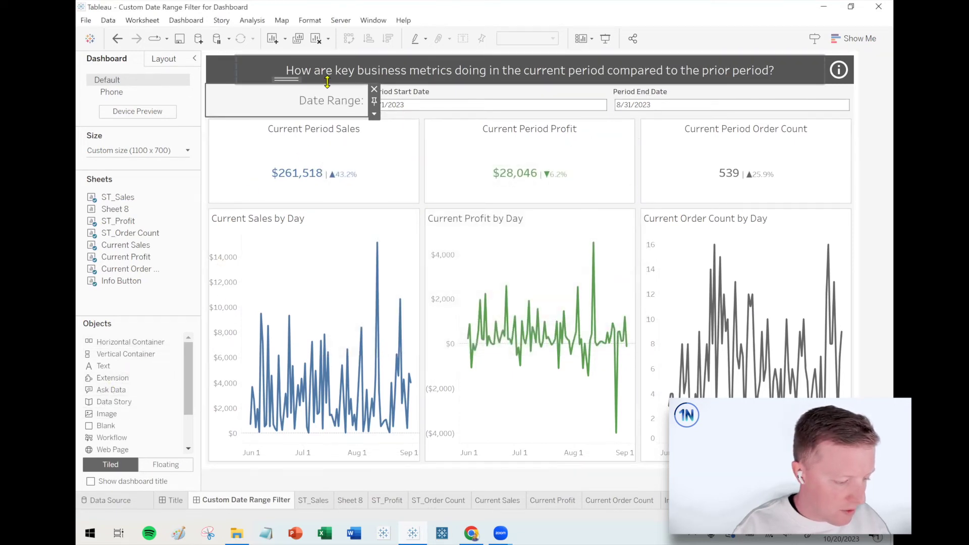
{"action": "left_click_drag", "start_coordinate": [328, 82], "coordinate": [323, 129]}
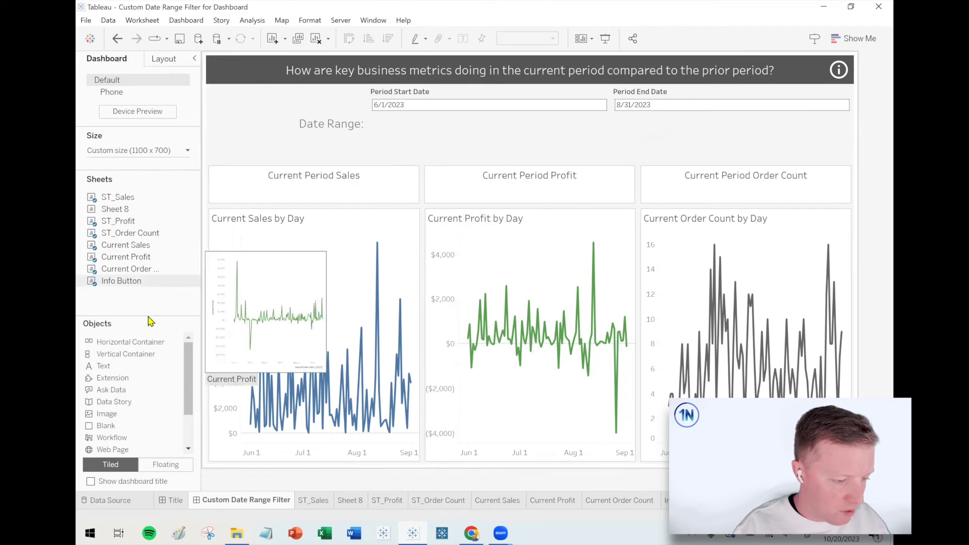
{"action": "left_click_drag", "start_coordinate": [106, 425], "coordinate": [300, 132]}
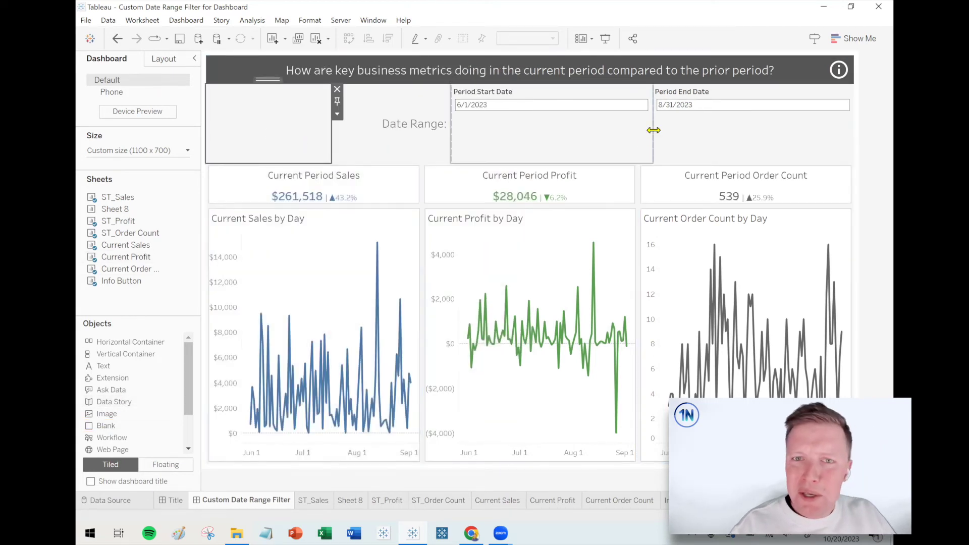
Step: Fix both Period End Date and Period Start Date controls at 150 pixels wide
{"action": "left_click_drag", "start_coordinate": [653, 130], "coordinate": [761, 146]}
{"action": "left_click", "coordinate": [727, 145]}
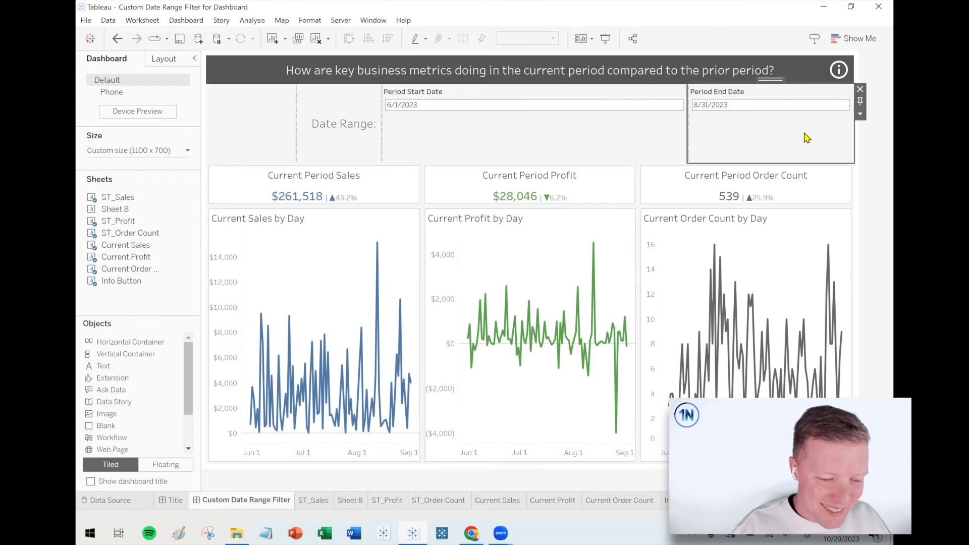
{"action": "left_click", "coordinate": [860, 113]}
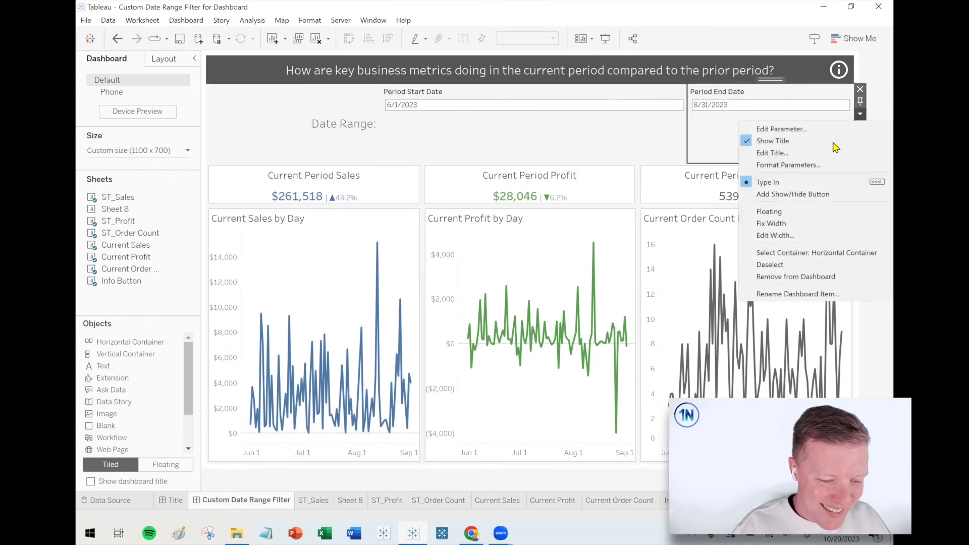
{"action": "left_click", "coordinate": [781, 235]}
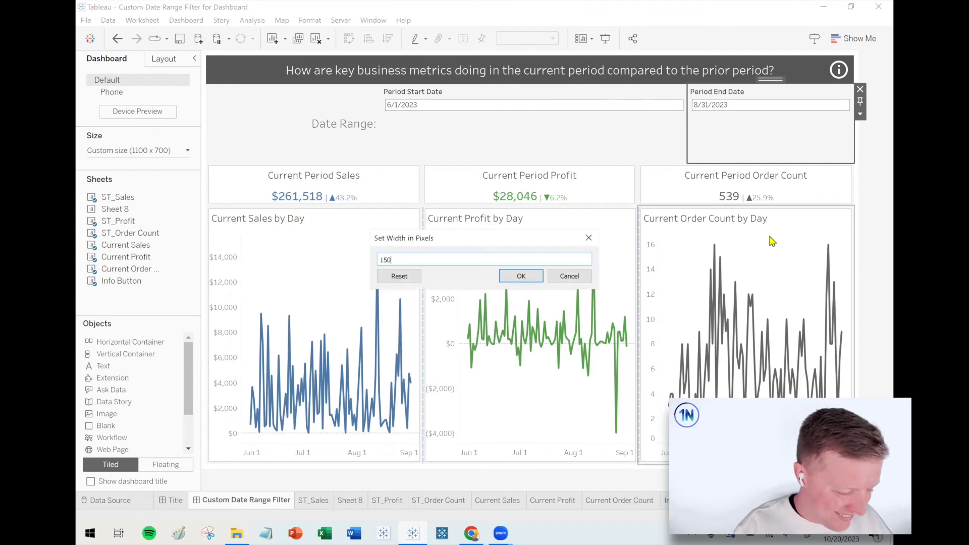
{"action": "type", "text": "150"}
{"action": "key", "text": "Return"}
{"action": "left_click", "coordinate": [713, 123]}
{"action": "left_click", "coordinate": [770, 114]}
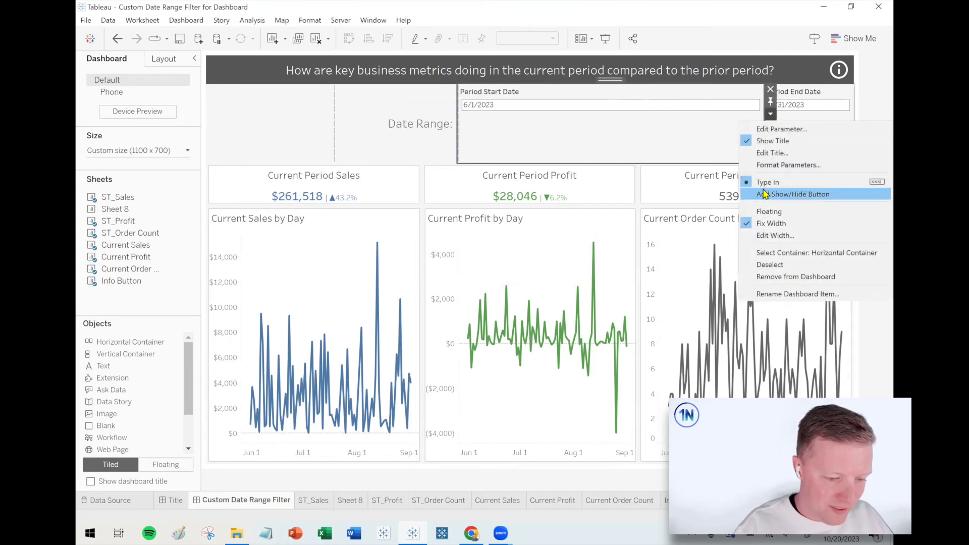
{"action": "left_click", "coordinate": [777, 236]}
{"action": "type", "text": "150"}
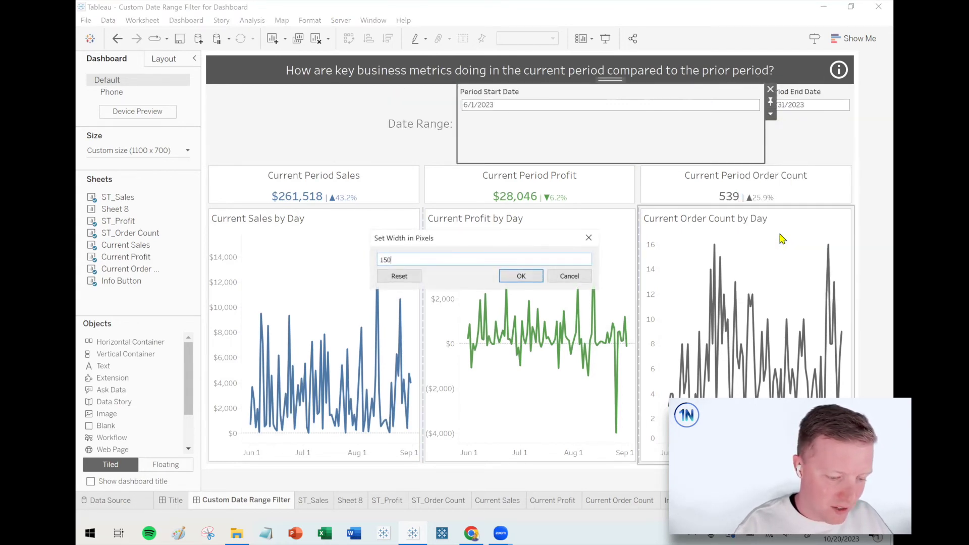
{"action": "key", "text": "Return"}
Step: Shorten the Date Range header row
{"action": "left_click", "coordinate": [579, 128]}
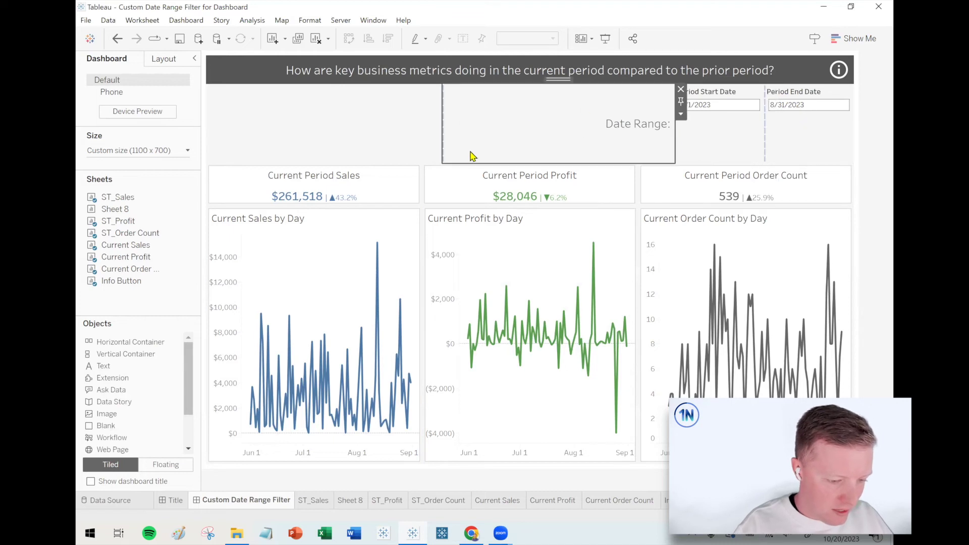
{"action": "left_click_drag", "start_coordinate": [468, 162], "coordinate": [480, 127]}
{"action": "left_click", "coordinate": [666, 145]}
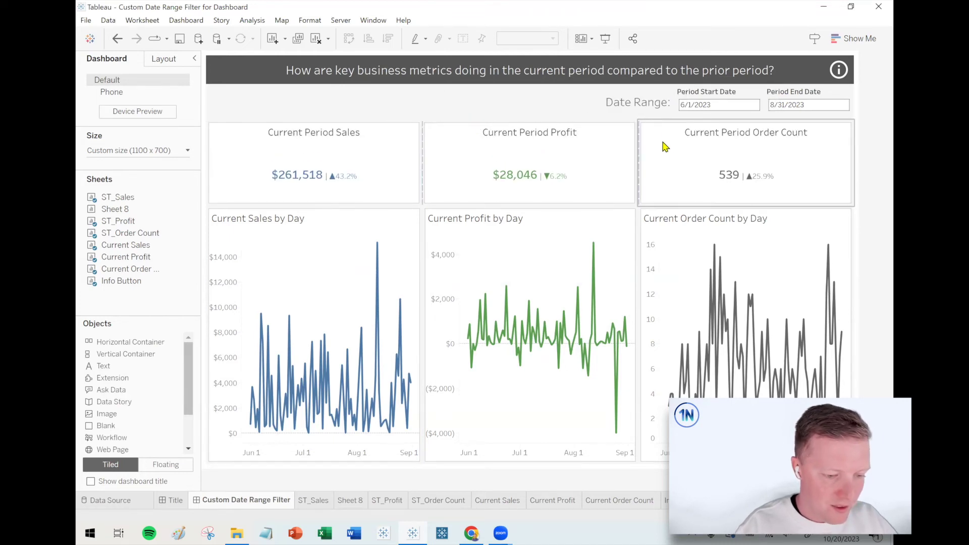
Step: Shorten the KPI tile row and set Period Start Date to January 1, 2023
{"action": "left_click", "coordinate": [683, 205]}
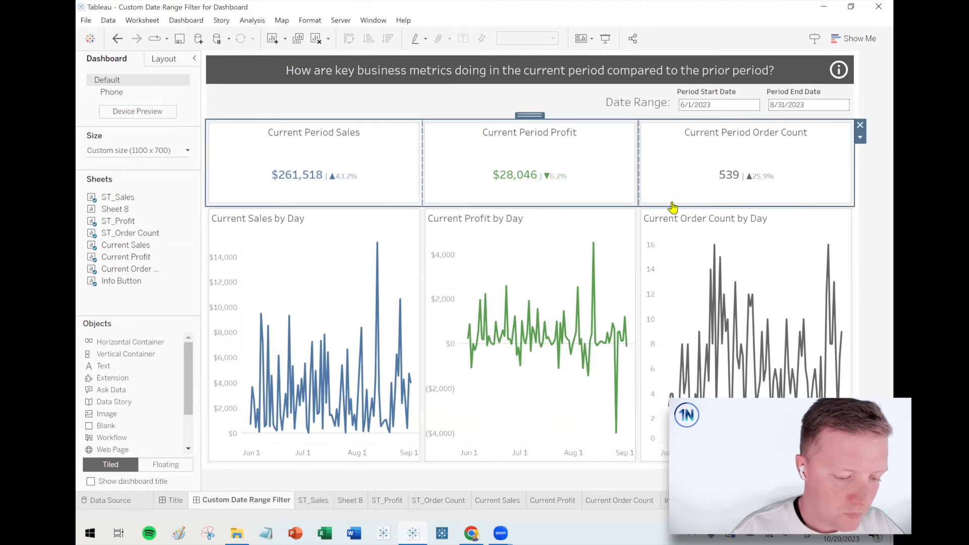
{"action": "left_click_drag", "start_coordinate": [670, 206], "coordinate": [667, 172]}
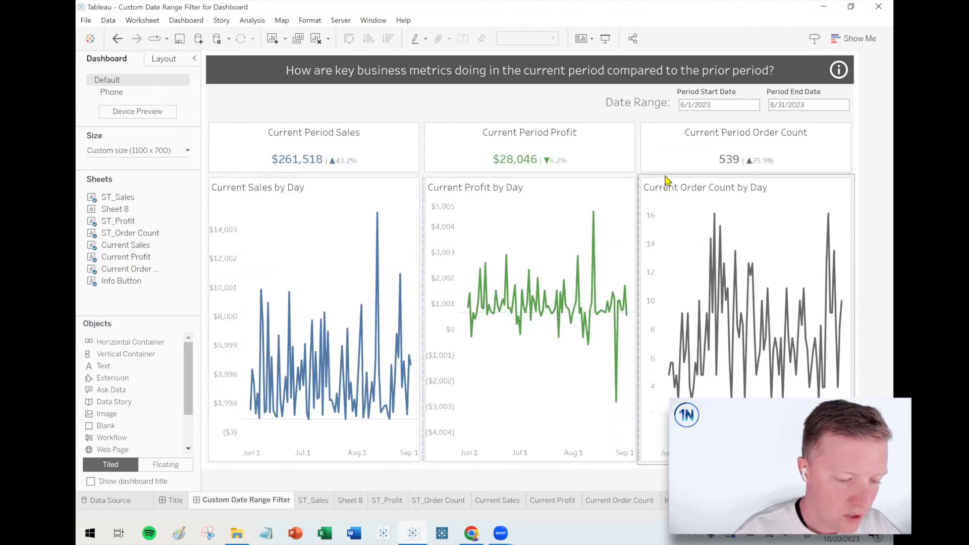
{"action": "left_click", "coordinate": [690, 103]}
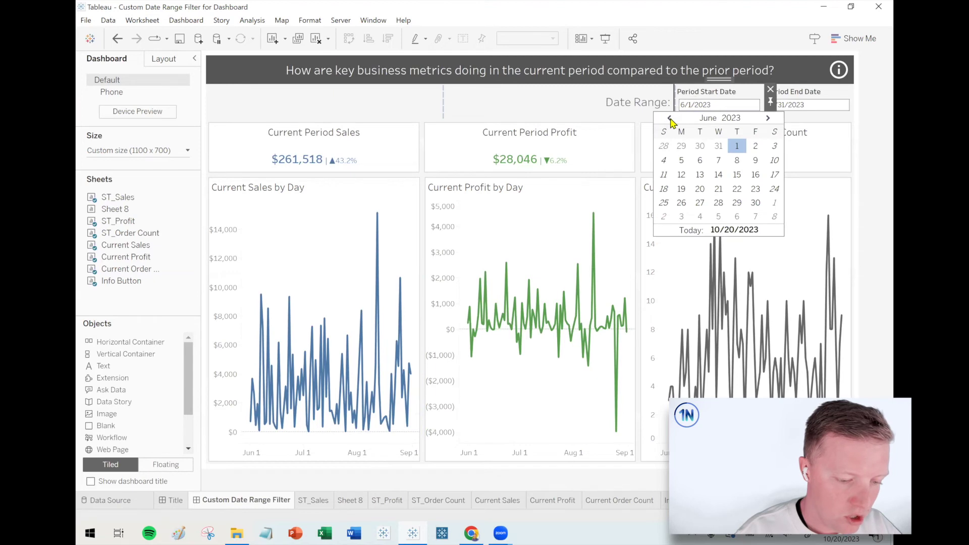
{"action": "left_click", "coordinate": [670, 118]}
{"action": "left_click", "coordinate": [670, 119]}
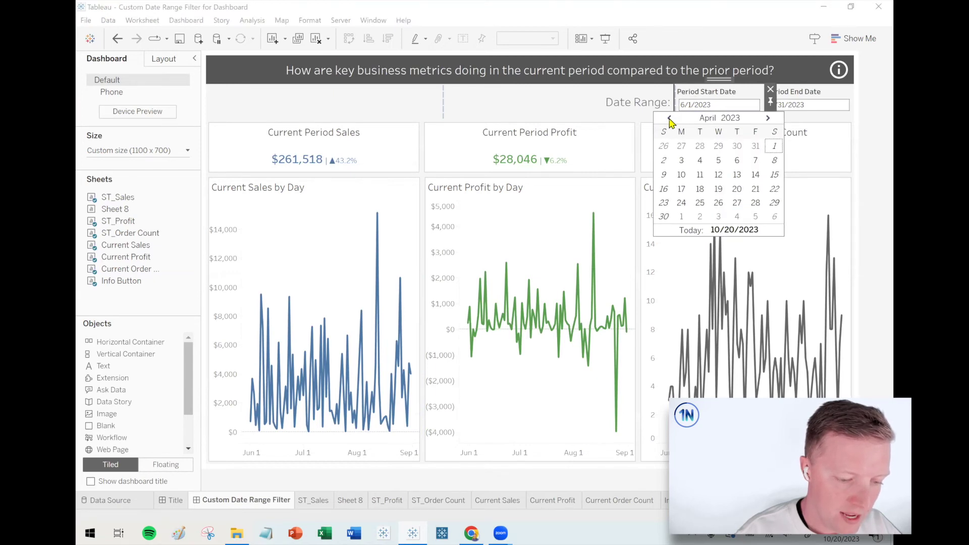
{"action": "left_click", "coordinate": [671, 118]}
{"action": "left_click", "coordinate": [670, 118]}
{"action": "left_click", "coordinate": [671, 119]}
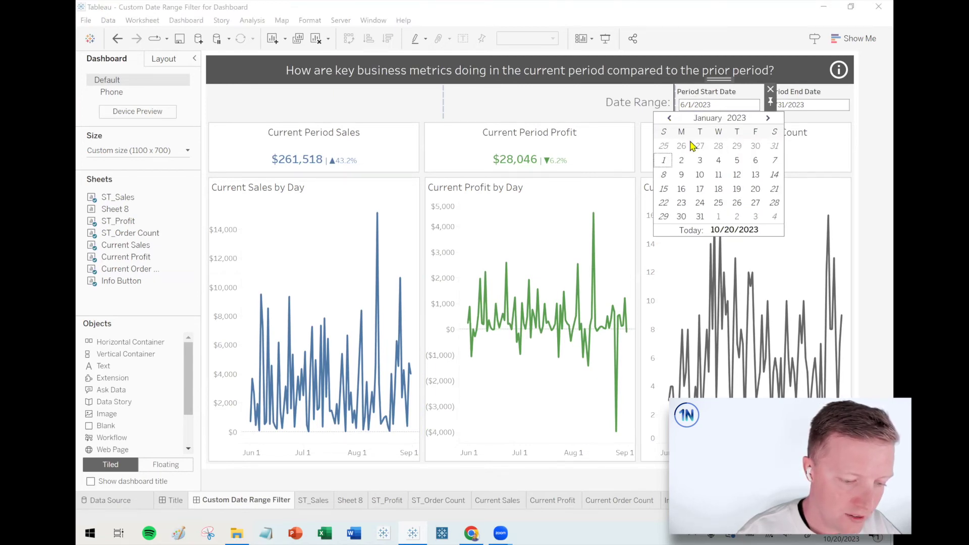
{"action": "left_click", "coordinate": [663, 161]}
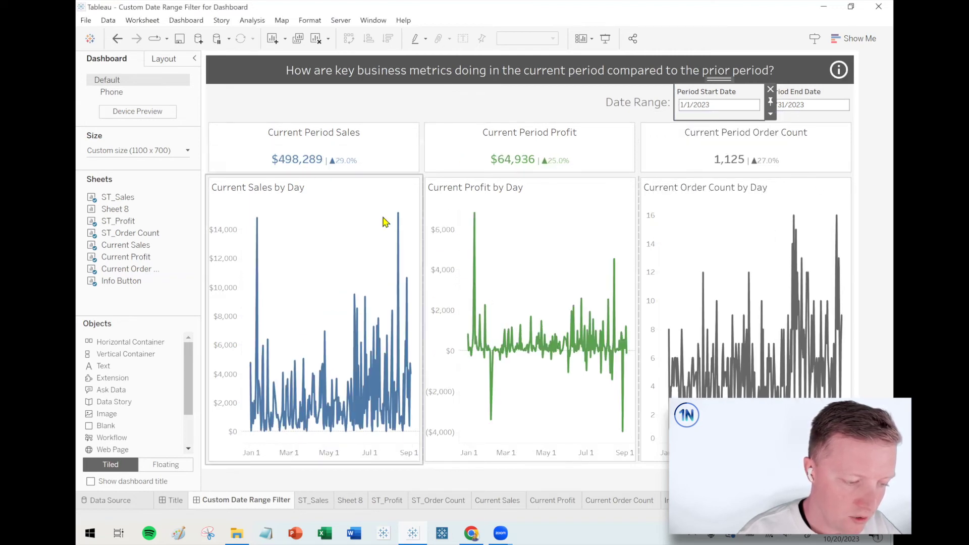
{"action": "left_click", "coordinate": [876, 189]}
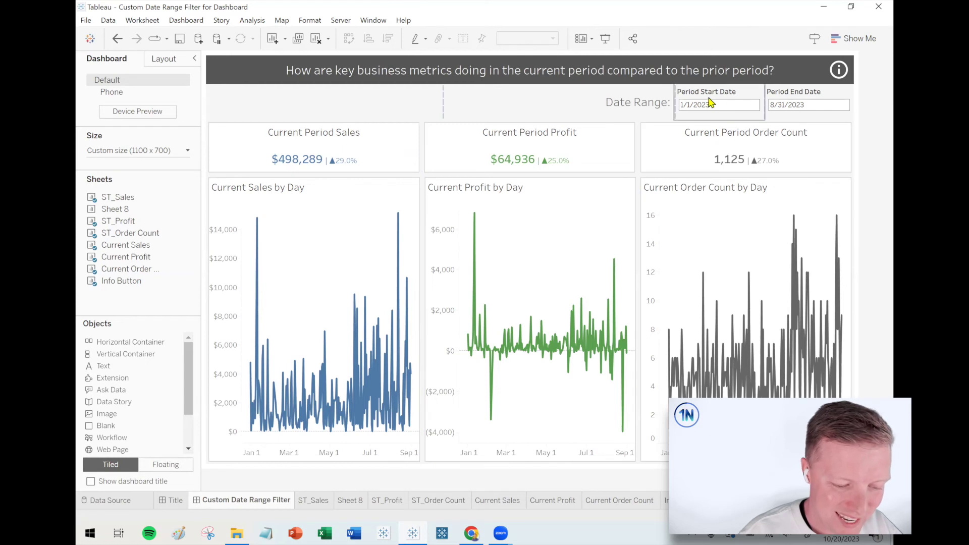
Step: Change the Period End Date month from 8 to 3, giving 3/31/2023
{"action": "left_click", "coordinate": [830, 102]}
{"action": "left_click", "coordinate": [777, 103]}
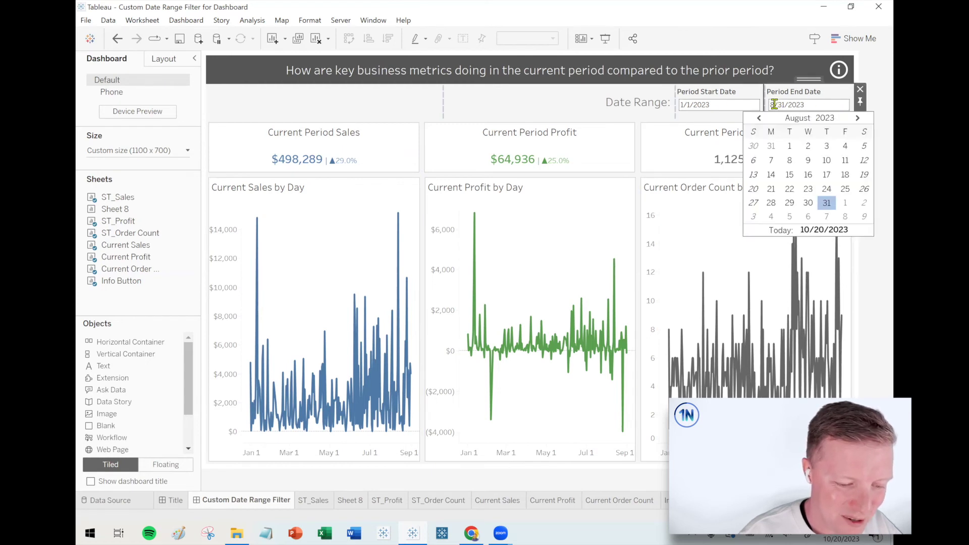
{"action": "left_click_drag", "start_coordinate": [774, 104], "coordinate": [764, 110]}
{"action": "type", "text": "3"}
{"action": "key", "text": "Return"}
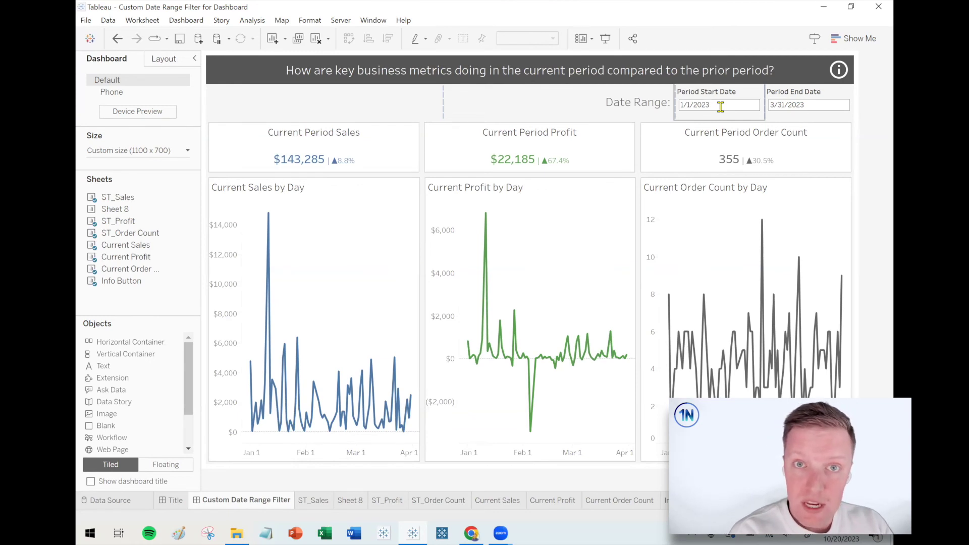
Step: On ST_Sales, open the Prior Period T/F calculation editor to view its formula
{"action": "left_click", "coordinate": [307, 498]}
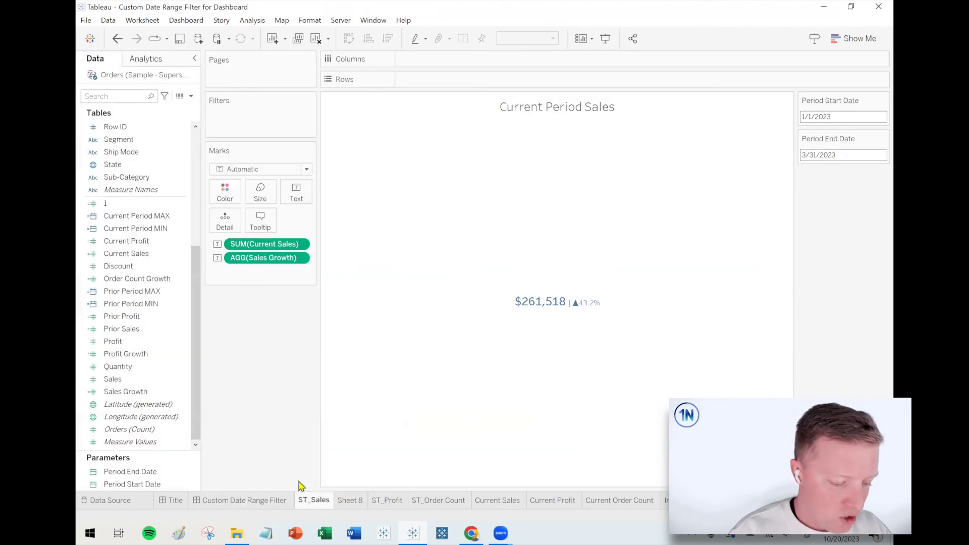
{"action": "scroll", "coordinate": [135, 208], "scroll_direction": "up", "scroll_amount": 5}
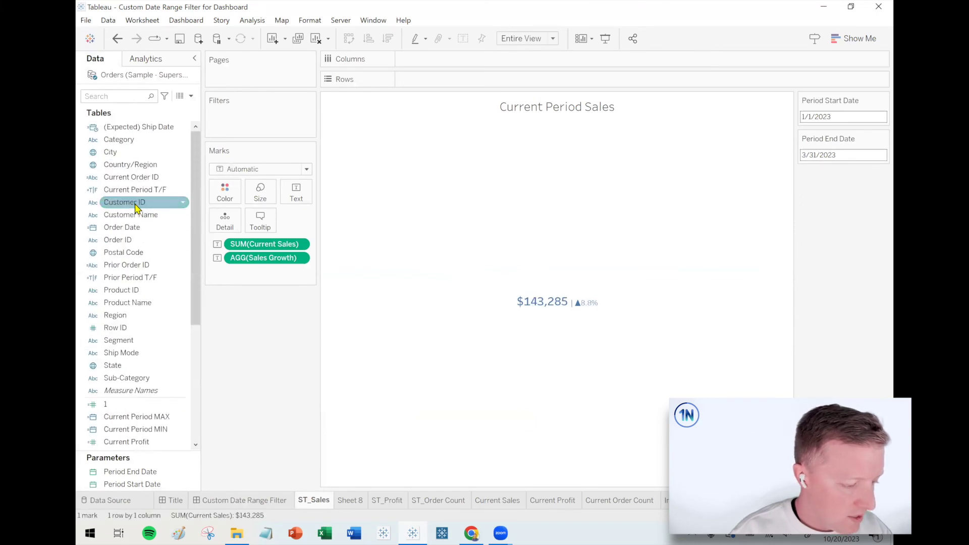
{"action": "right_click", "coordinate": [124, 277]}
{"action": "left_click", "coordinate": [177, 79]}
{"action": "scroll", "coordinate": [405, 352], "scroll_direction": "up", "scroll_amount": 4}
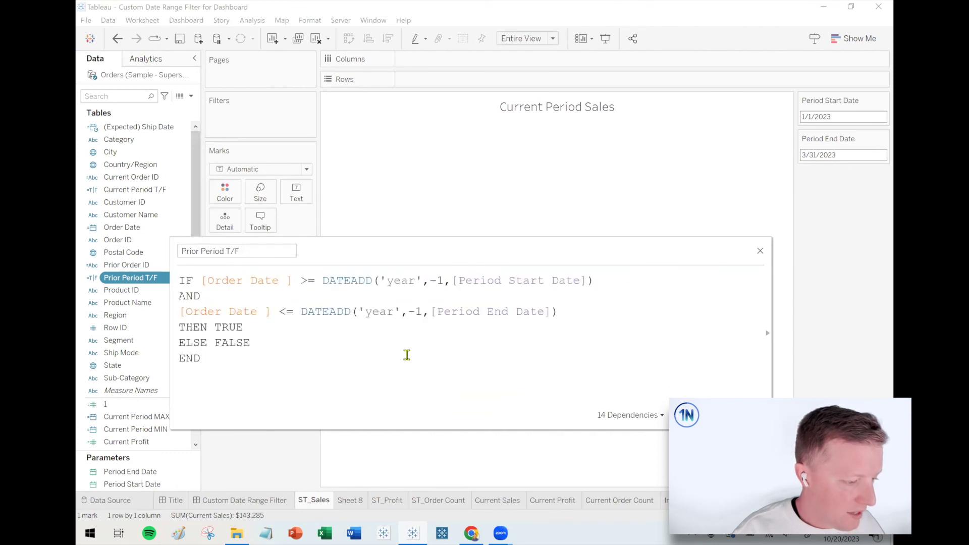